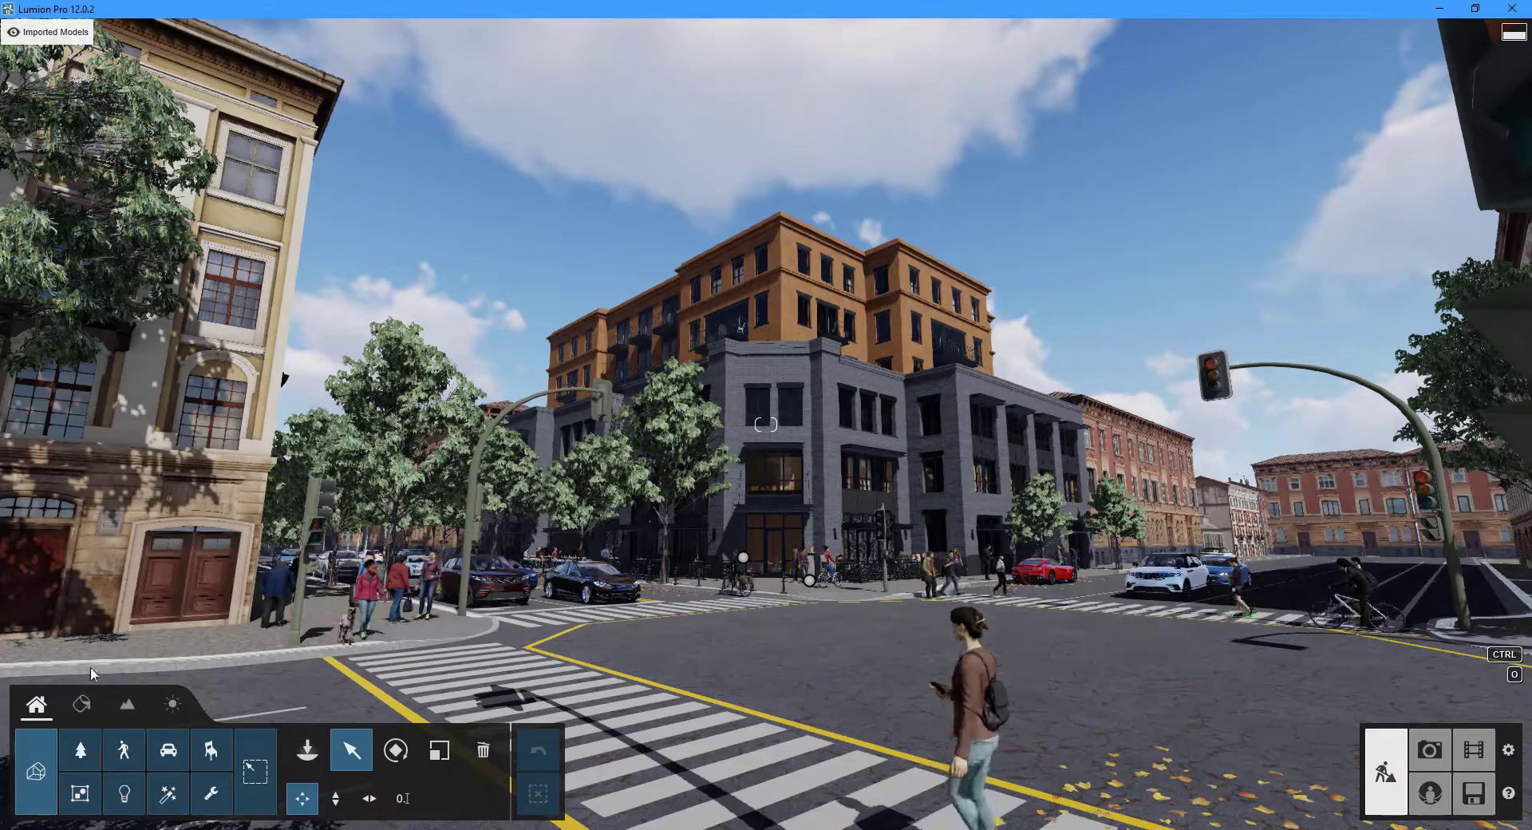
# Step: Browse the content library's Nature, People and Animals, Transport, Objects and Lights categories to examine the available models
pyautogui.click(77, 754)
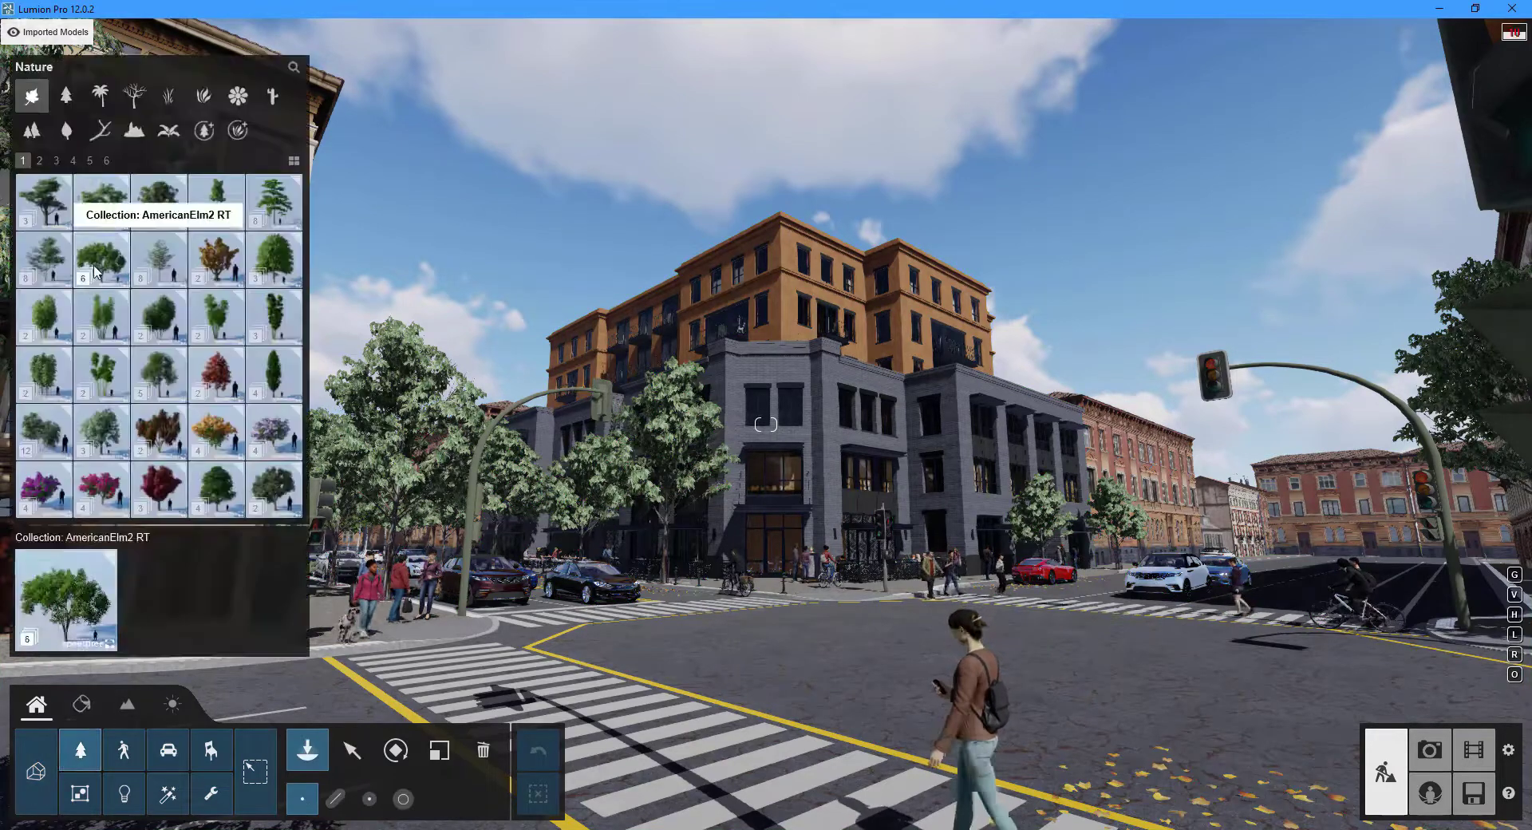
pyautogui.click(123, 750)
pyautogui.click(133, 95)
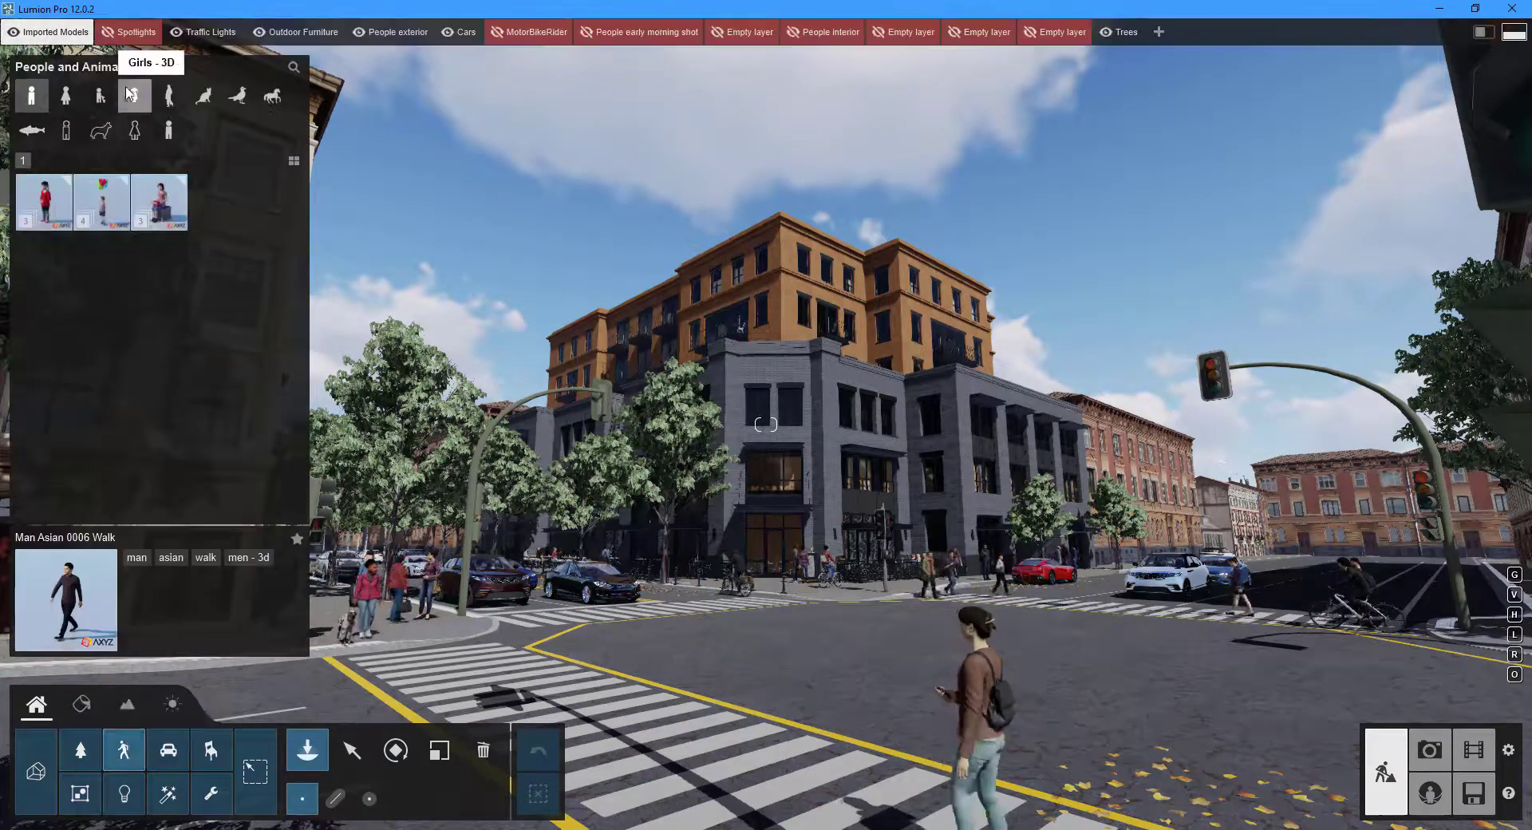
pyautogui.click(32, 96)
pyautogui.click(167, 750)
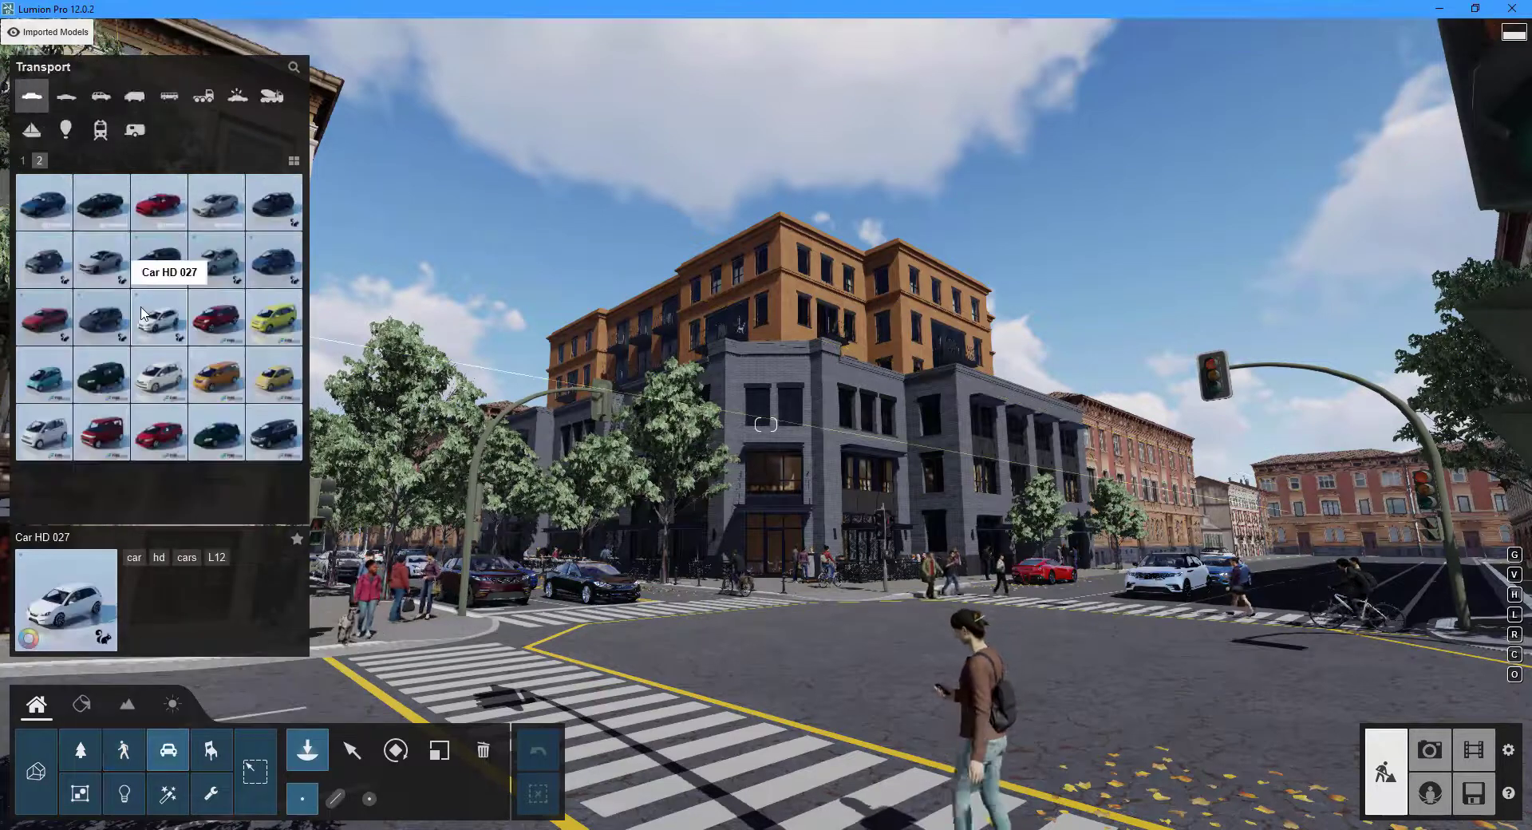
pyautogui.click(211, 750)
pyautogui.click(101, 96)
pyautogui.click(168, 96)
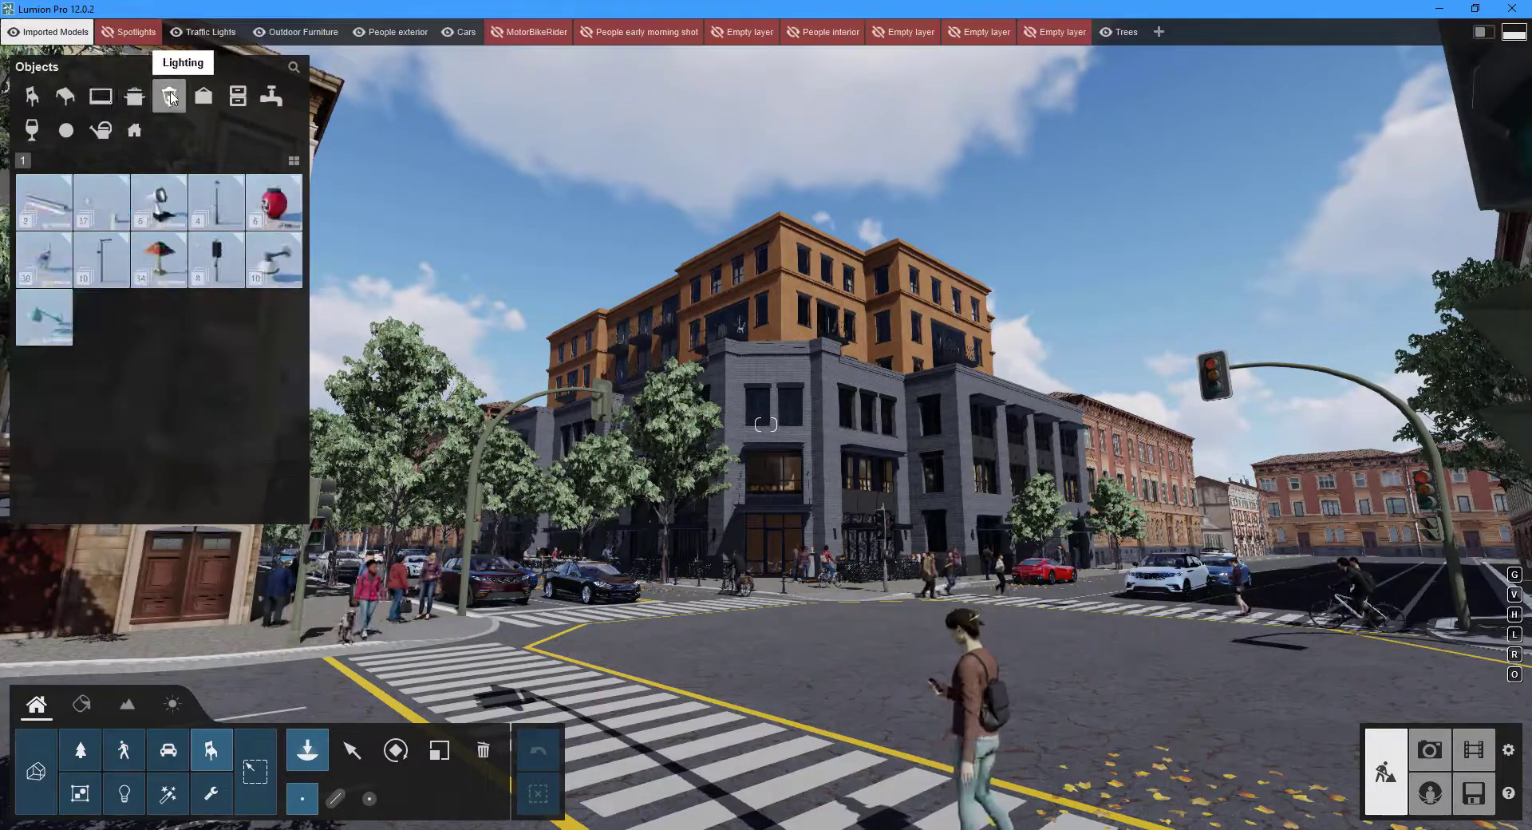
pyautogui.click(124, 793)
pyautogui.click(75, 97)
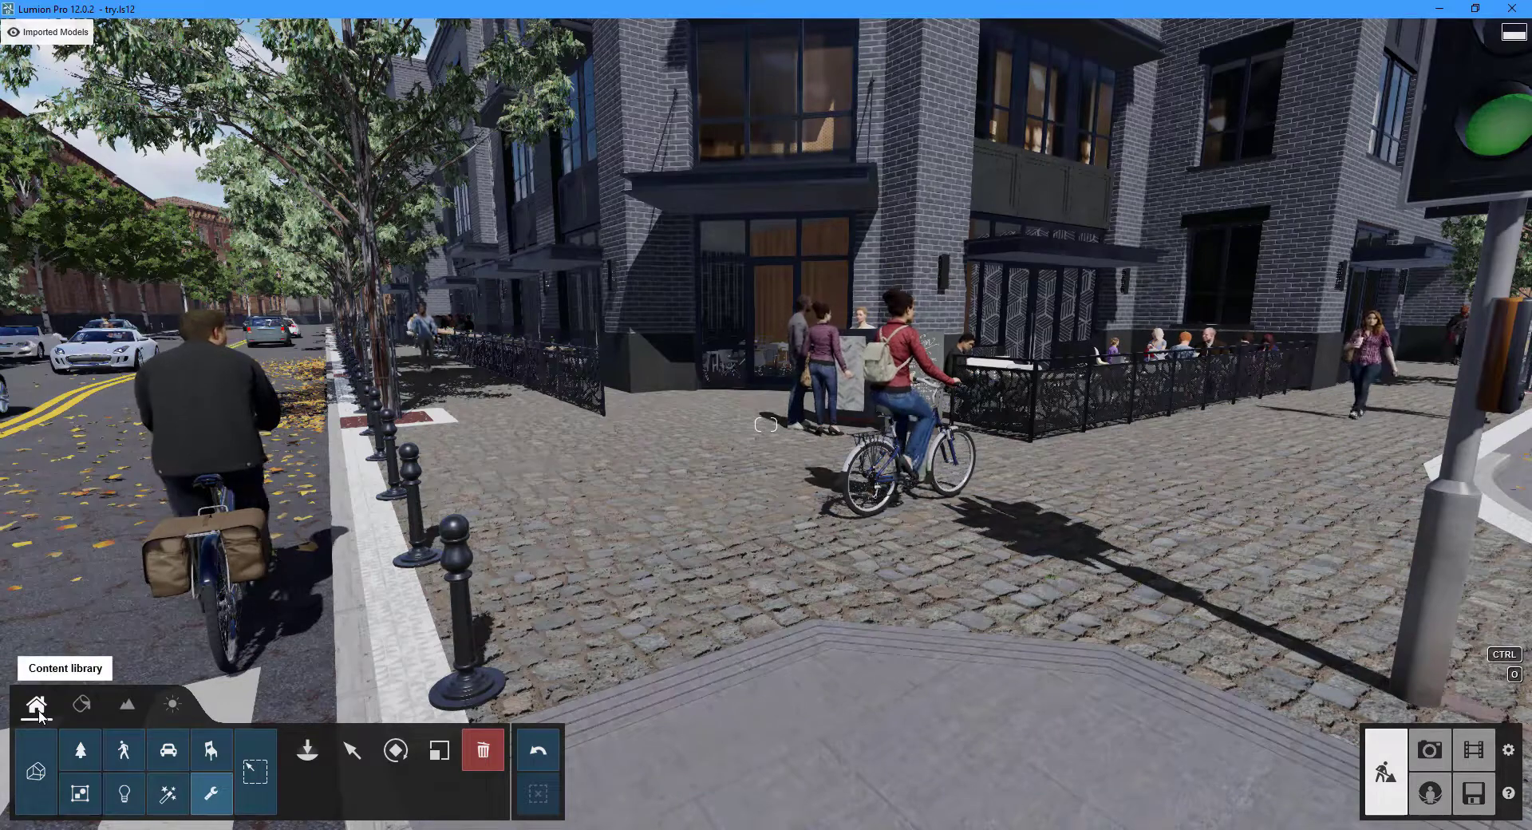
# Step: Look through the People and Animals subcategories, including boys, girls and pets, and return to the 3D men
pyautogui.click(132, 750)
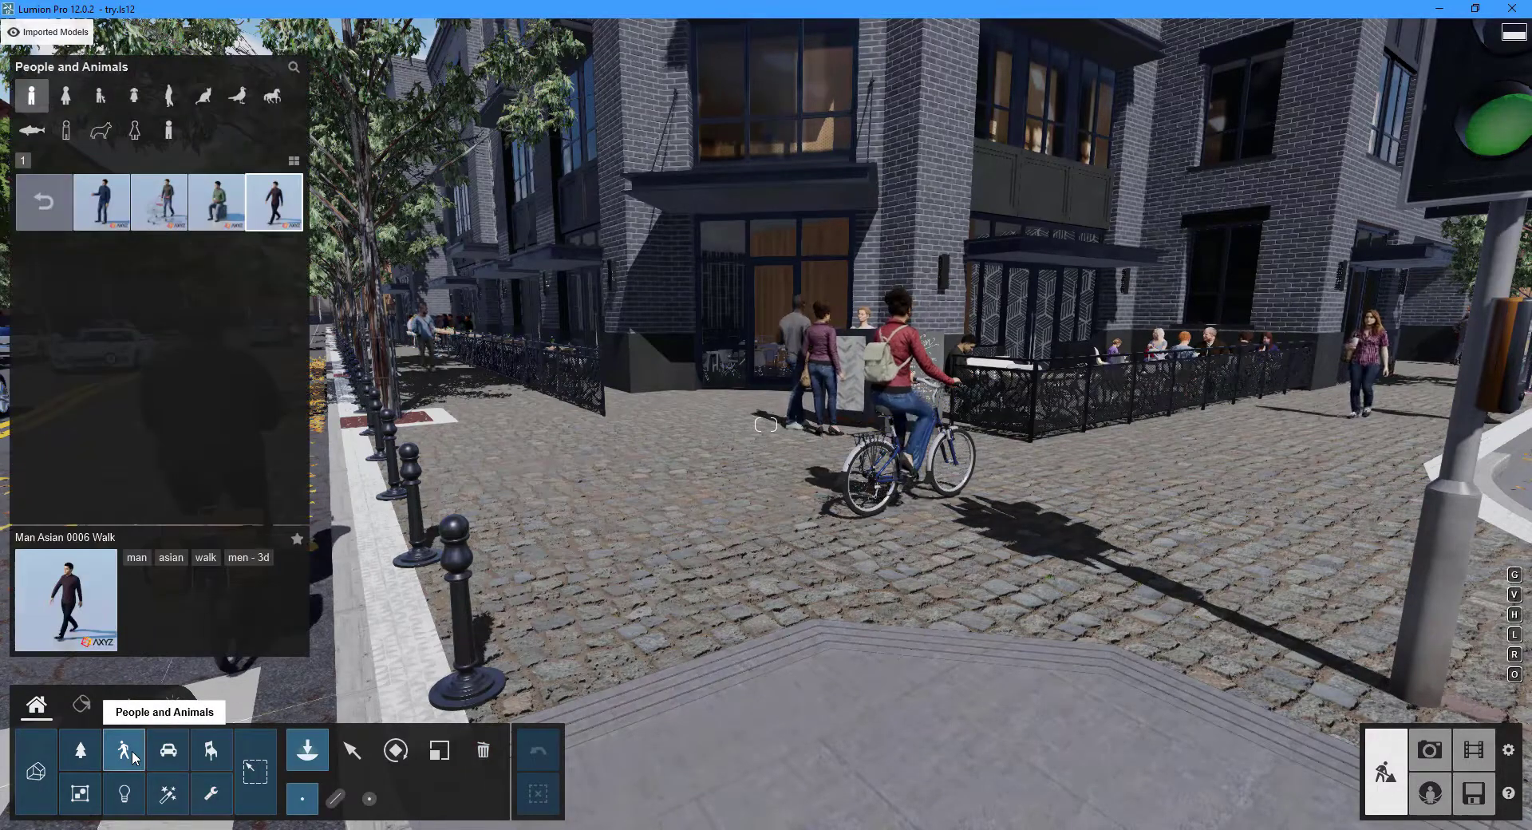
pyautogui.click(44, 207)
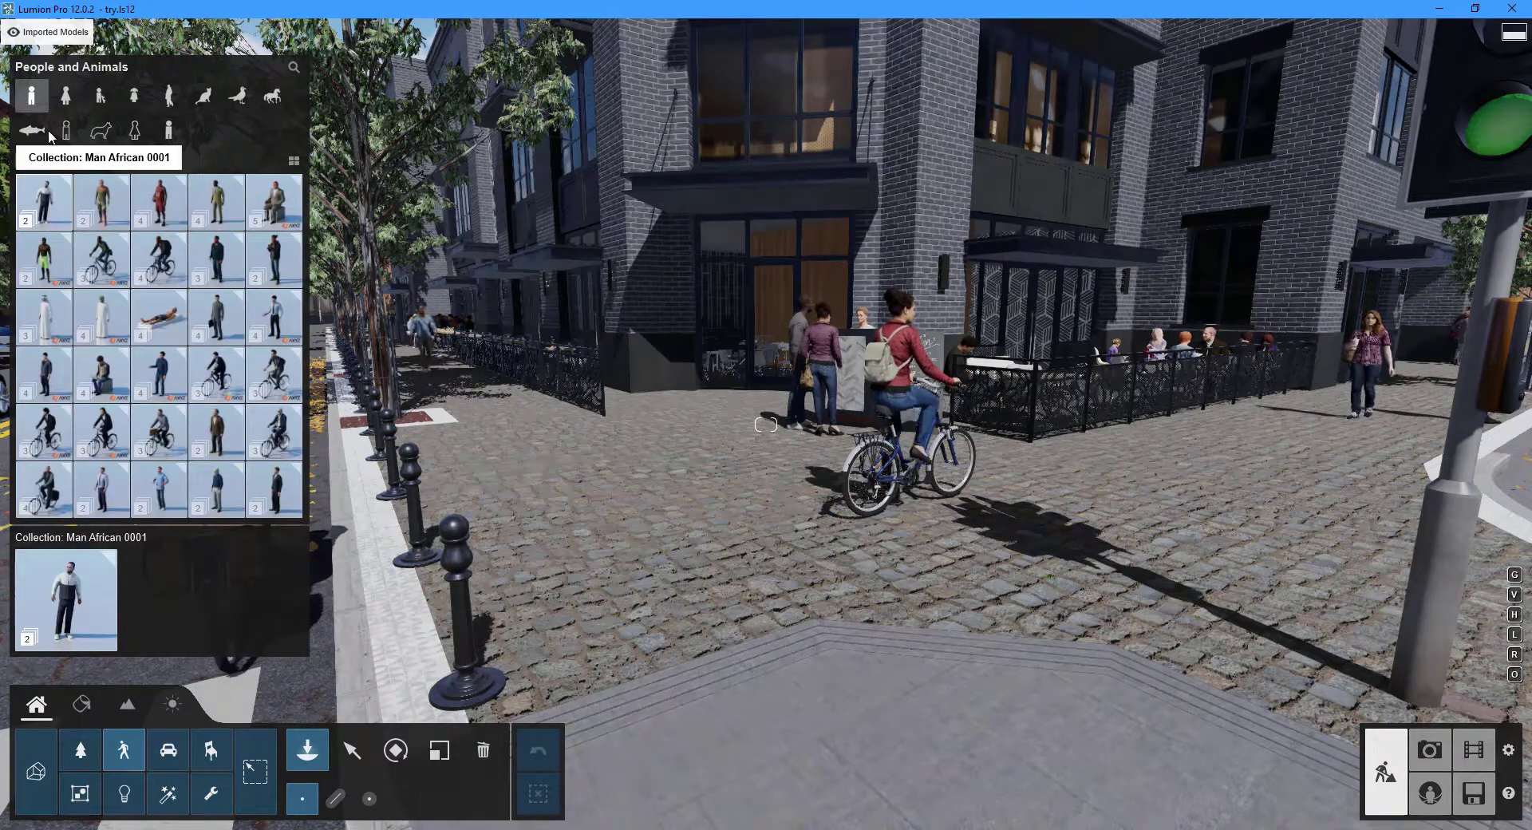
pyautogui.click(108, 100)
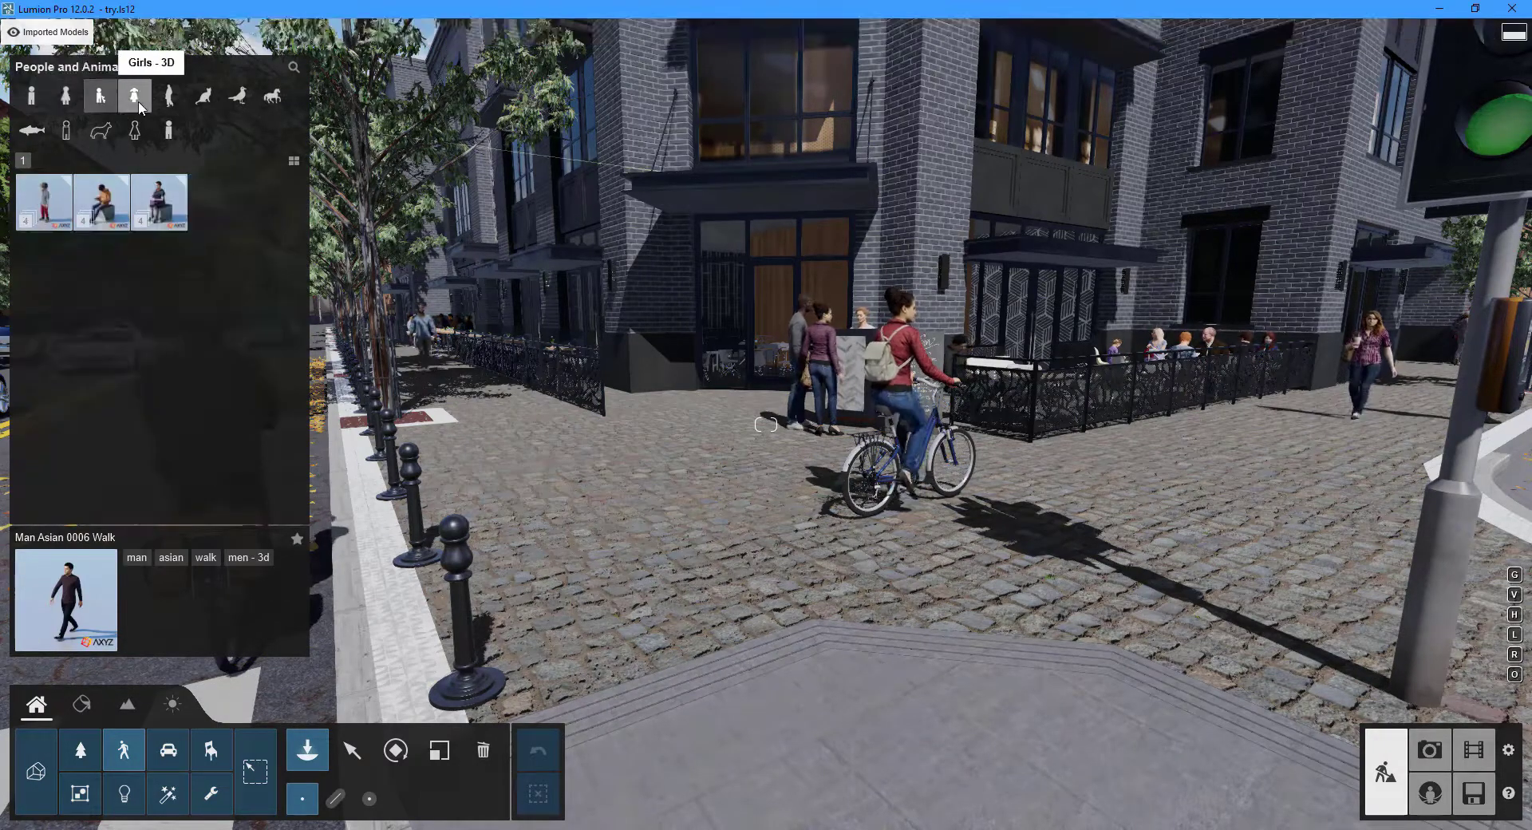
pyautogui.click(168, 96)
pyautogui.click(202, 99)
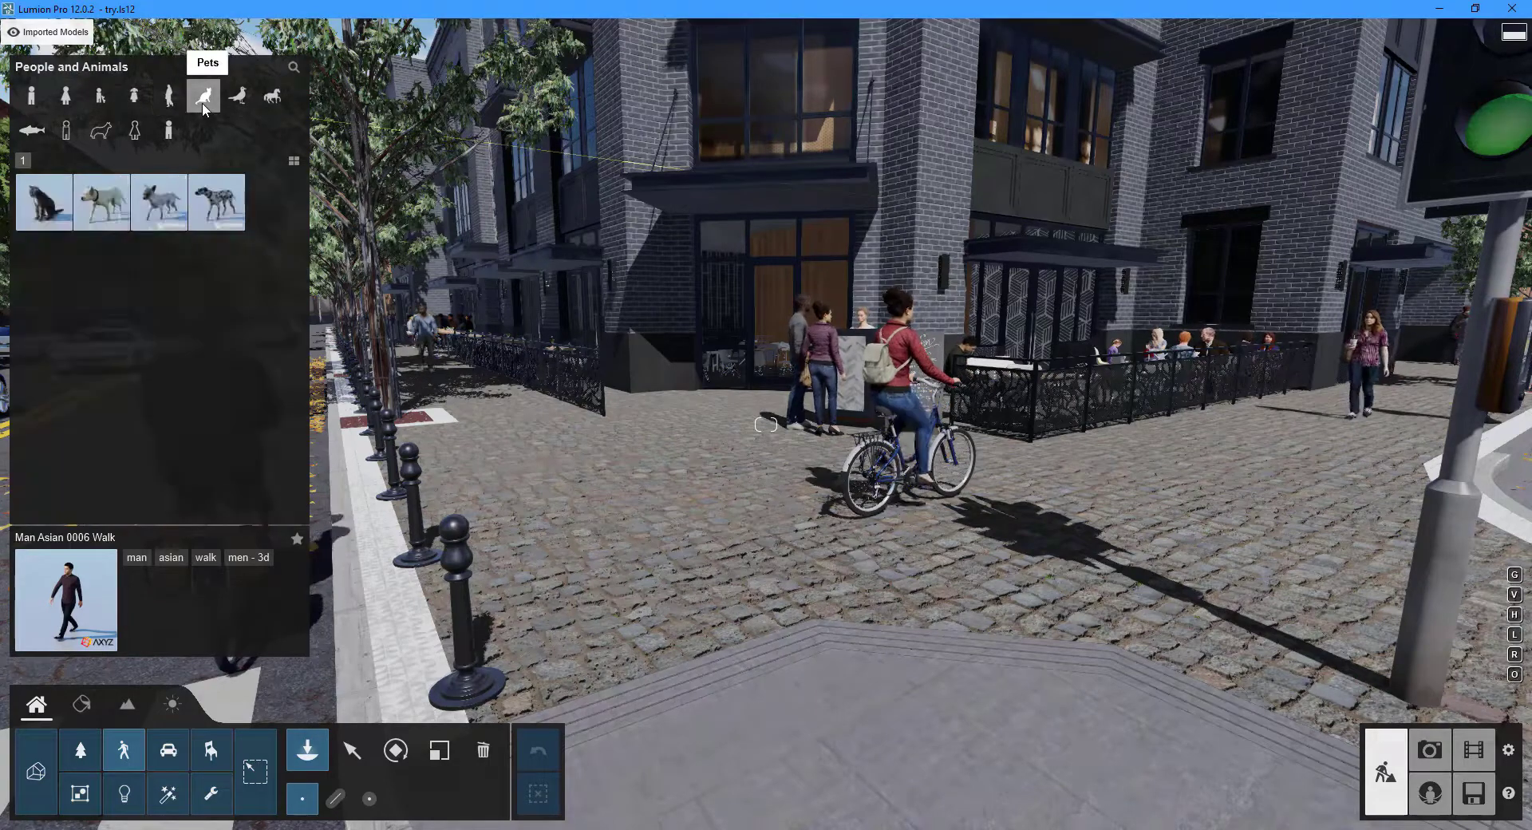
pyautogui.click(38, 101)
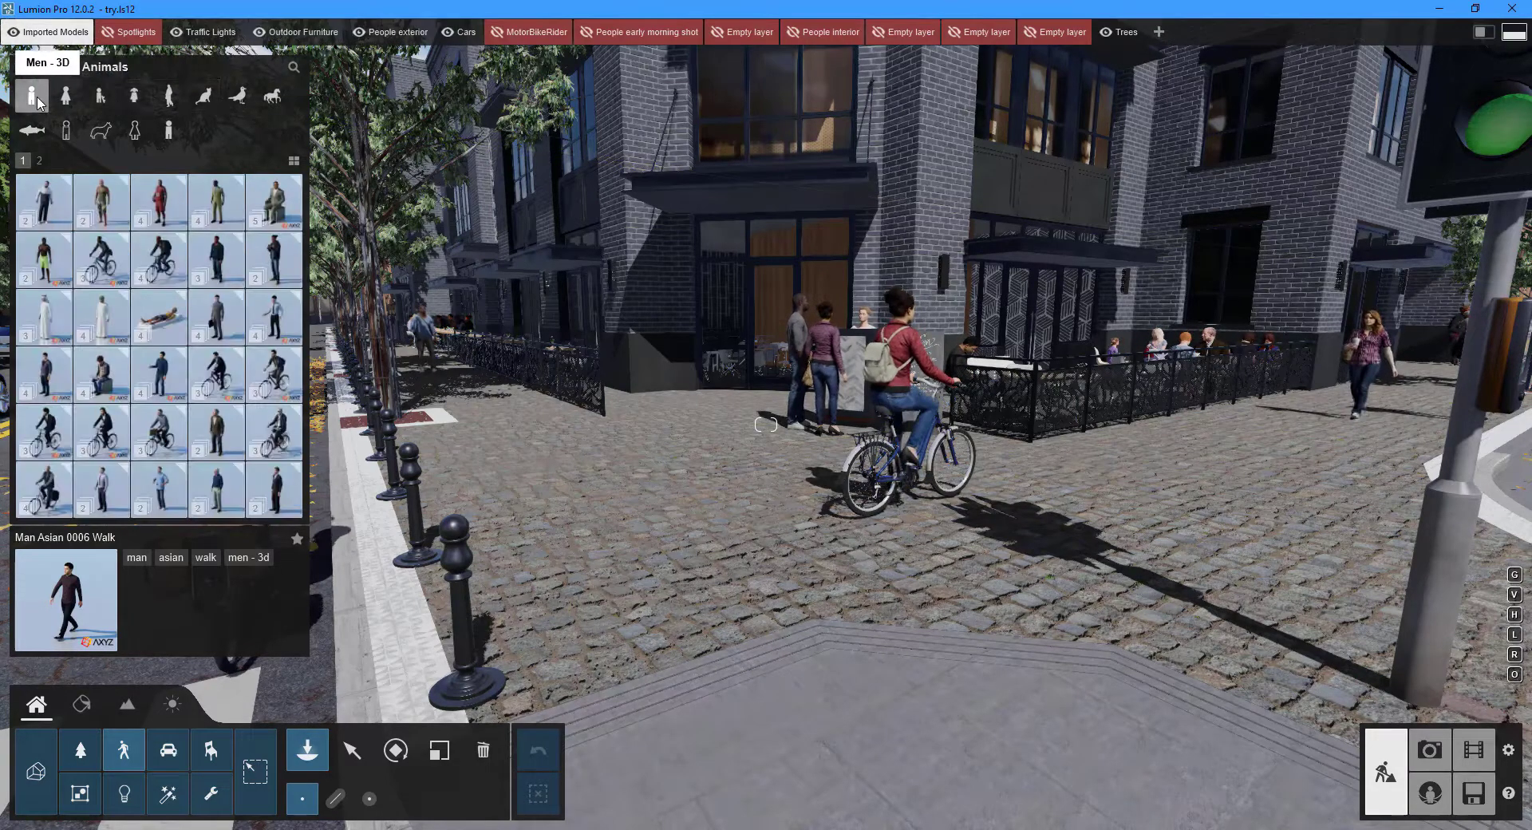
# Step: Place the Man Asian 0006 Walk figure on the cobblestone pavement beside the bollards and deselect it
pyautogui.click(162, 381)
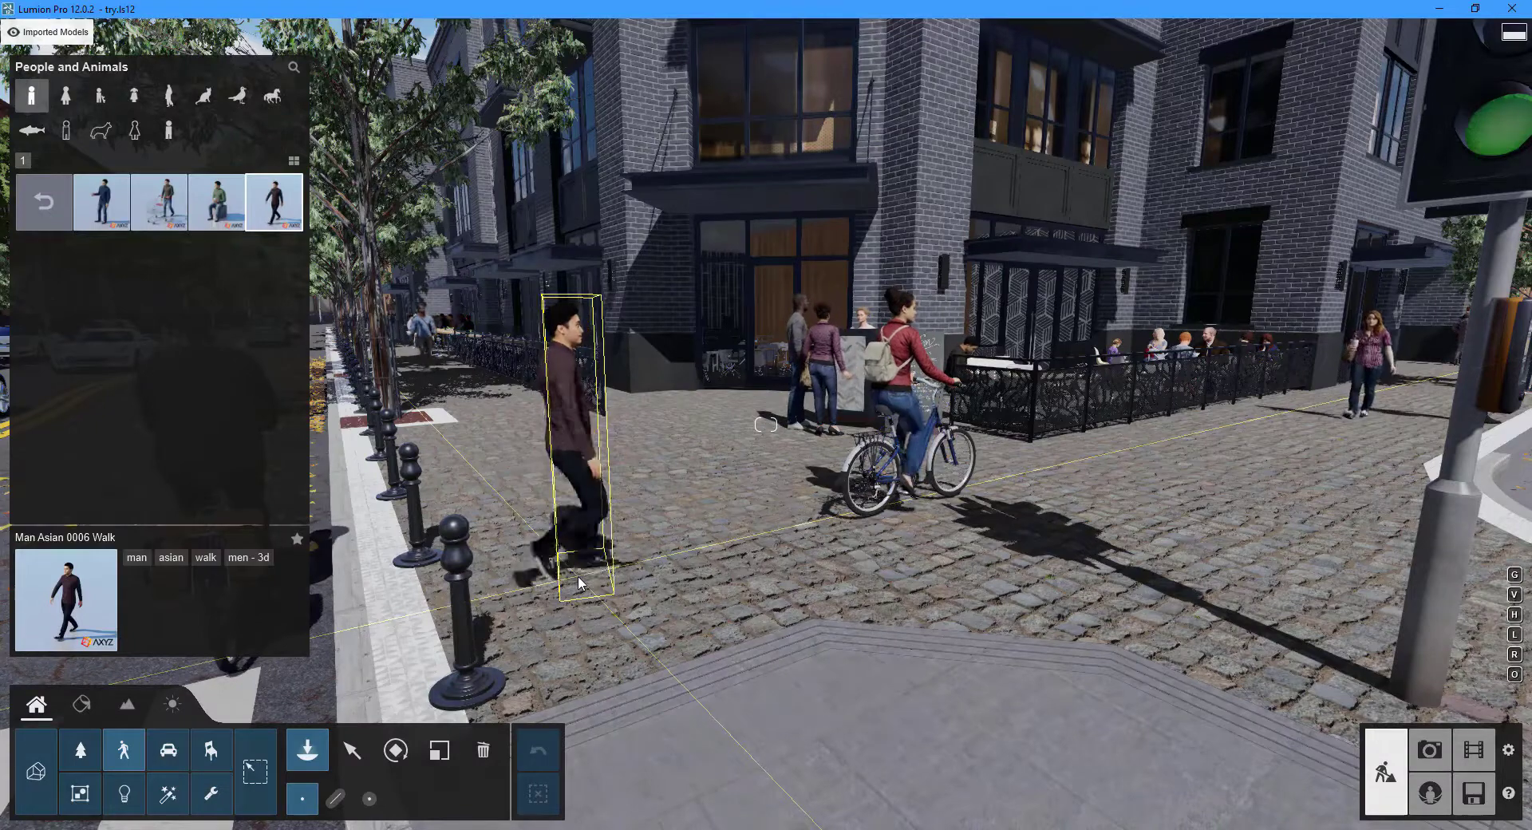
pyautogui.click(579, 583)
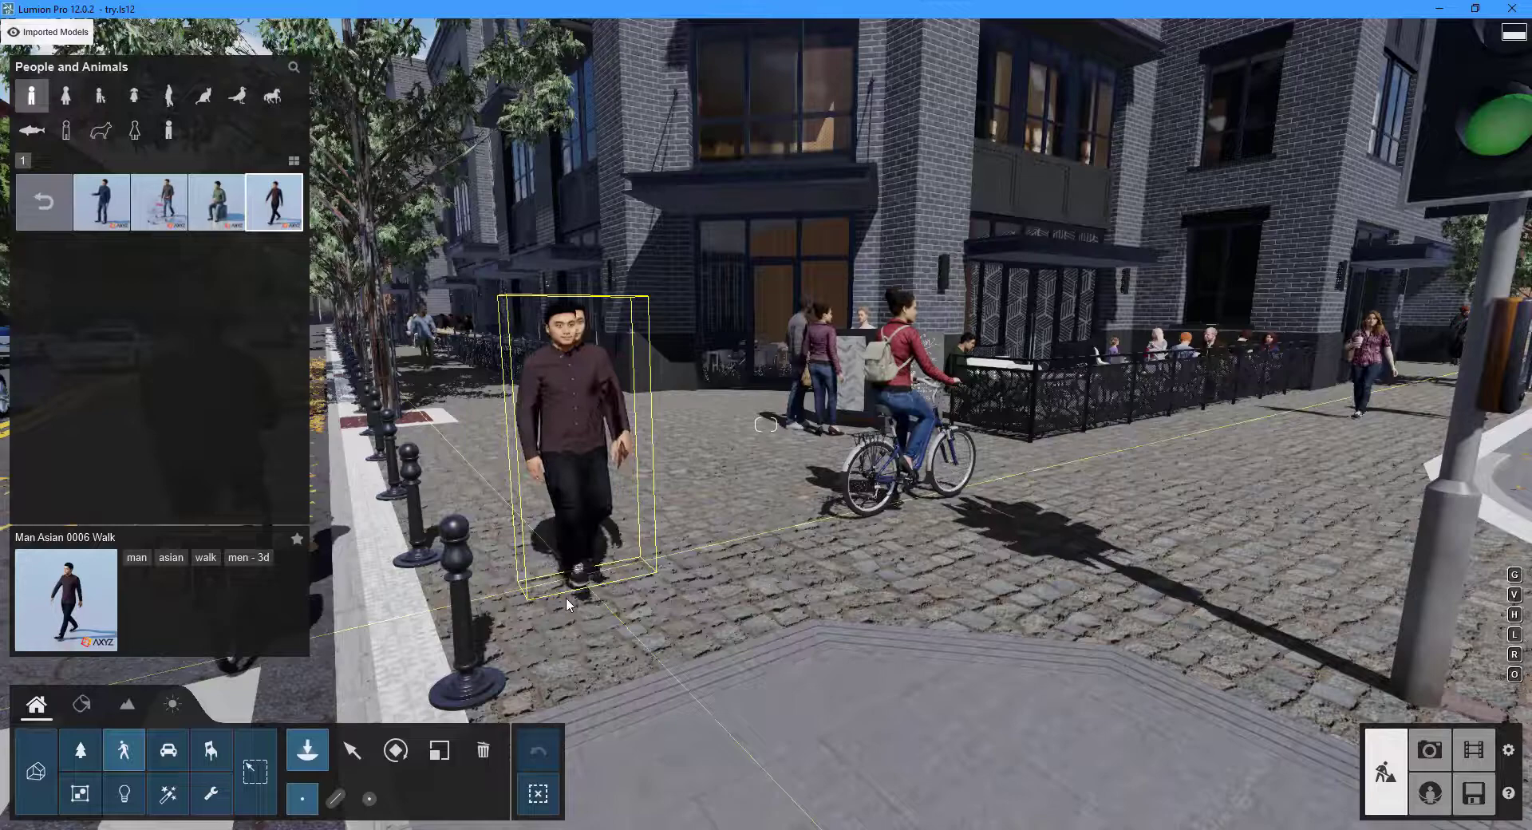
pyautogui.click(538, 793)
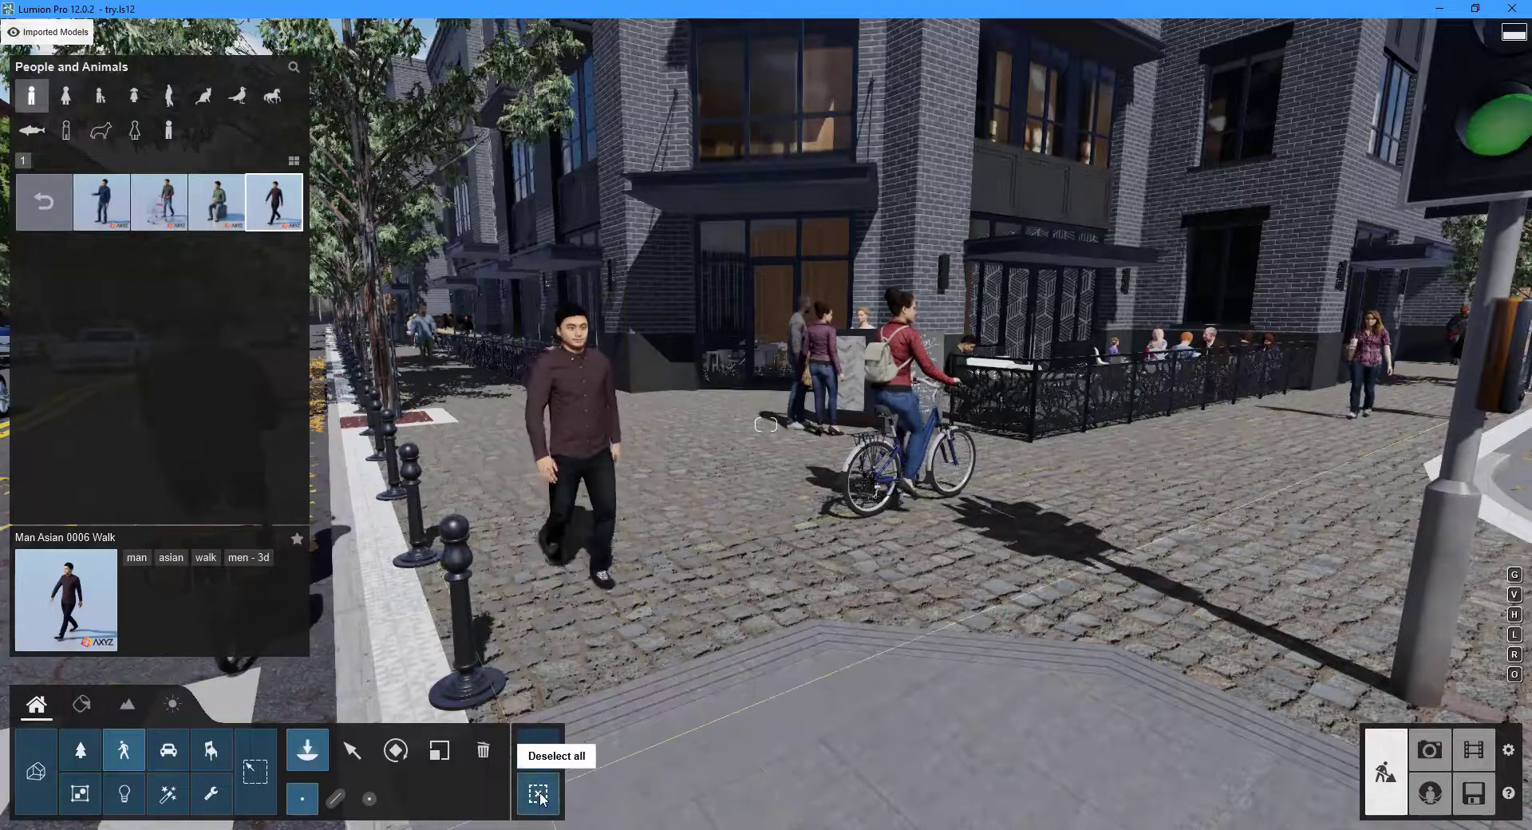
# Step: Select the black car in the street and move it slightly toward the double yellow line
pyautogui.click(356, 748)
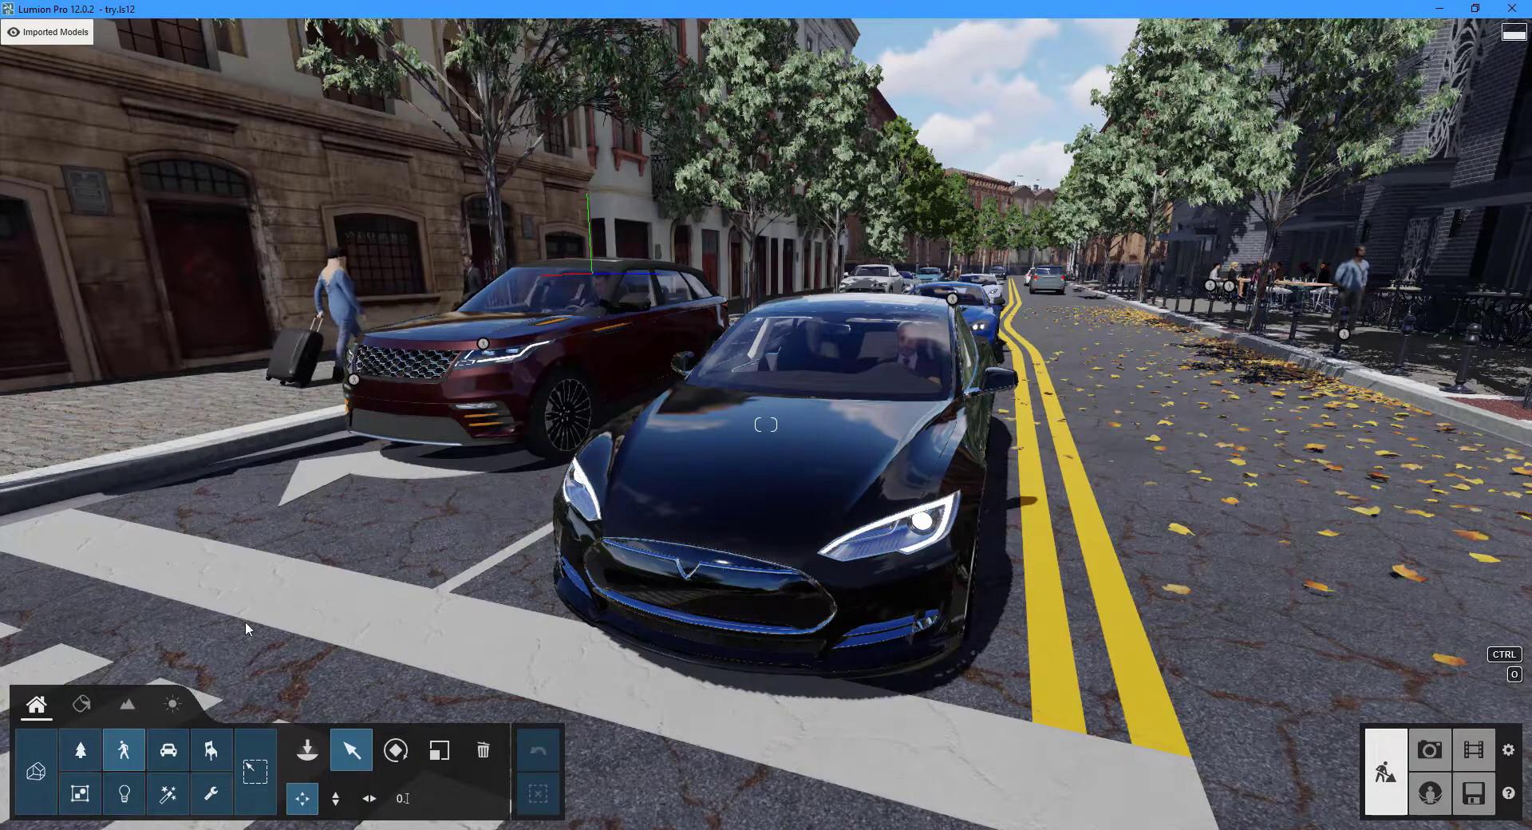
pyautogui.click(168, 747)
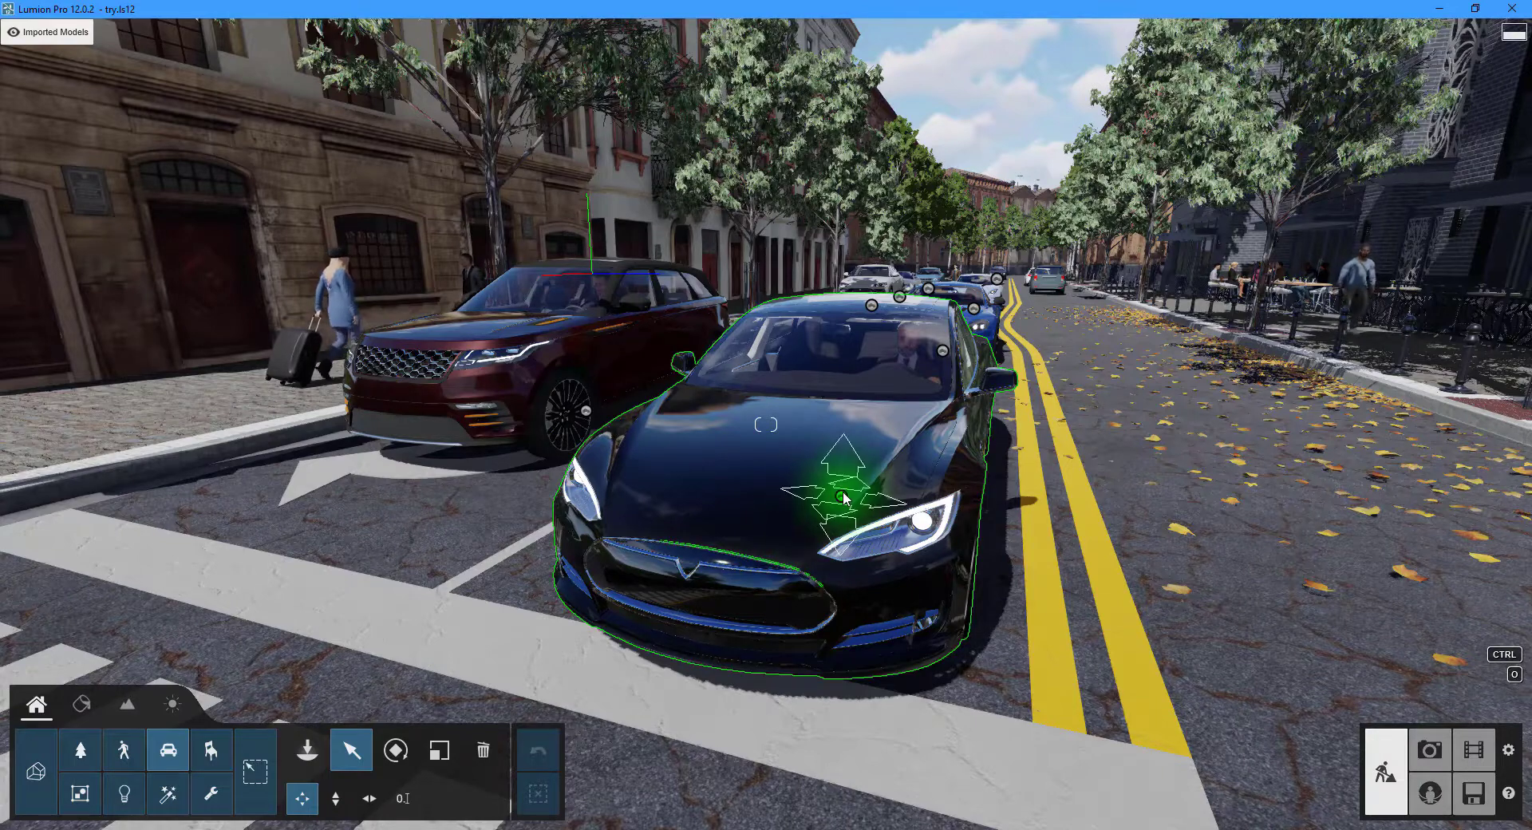
pyautogui.moveTo(843, 496)
pyautogui.mouseDown()
pyautogui.moveTo(1061, 510)
pyautogui.moveTo(872, 500)
pyautogui.mouseUp()
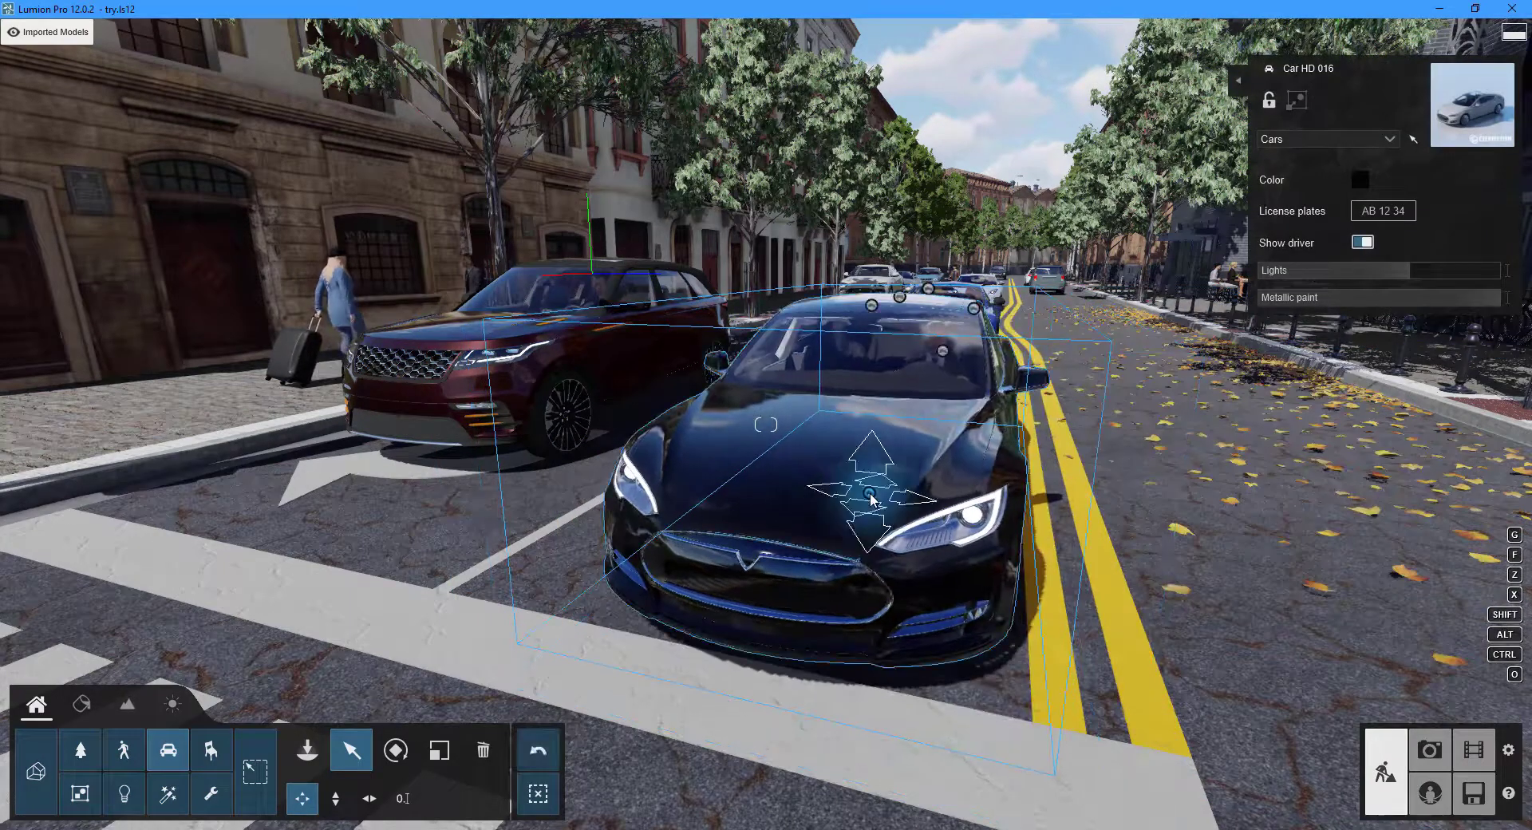
# Step: Try a bright blue and several RAL yellows on the black car, and set its color to RAL 1023
pyautogui.click(1360, 181)
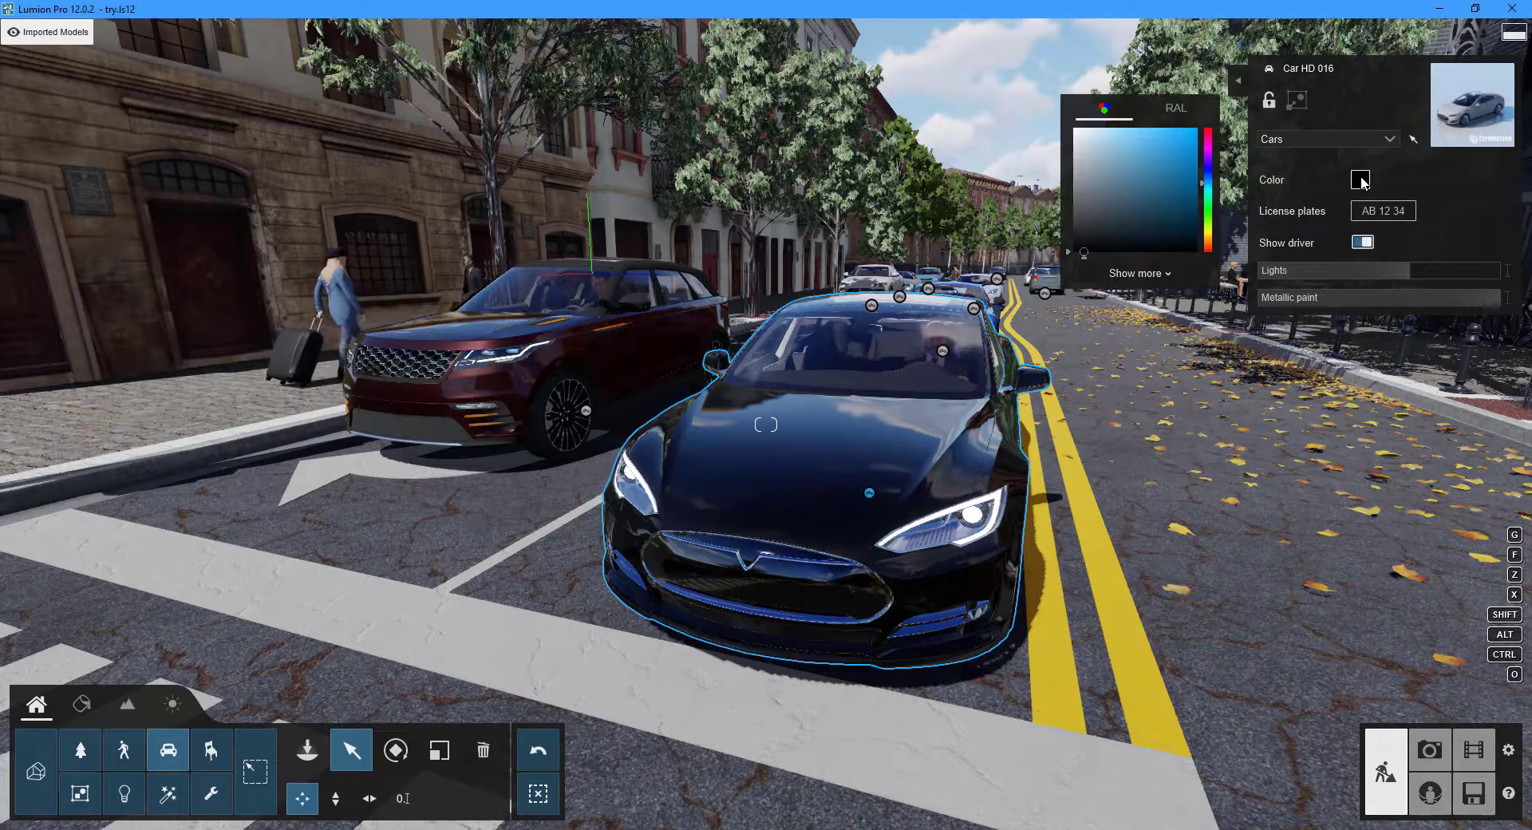
pyautogui.click(1152, 182)
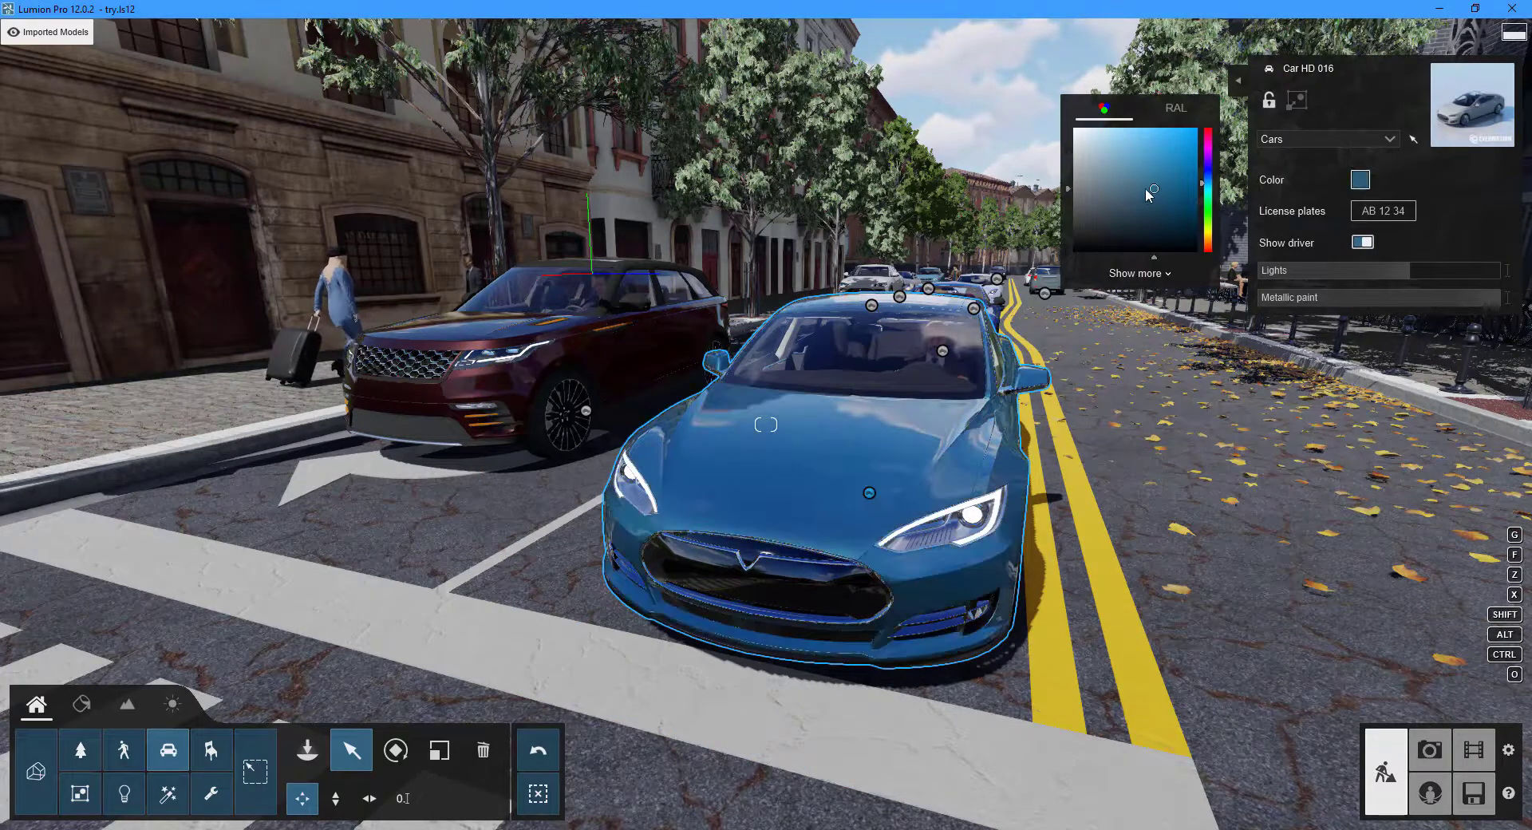
pyautogui.click(1172, 140)
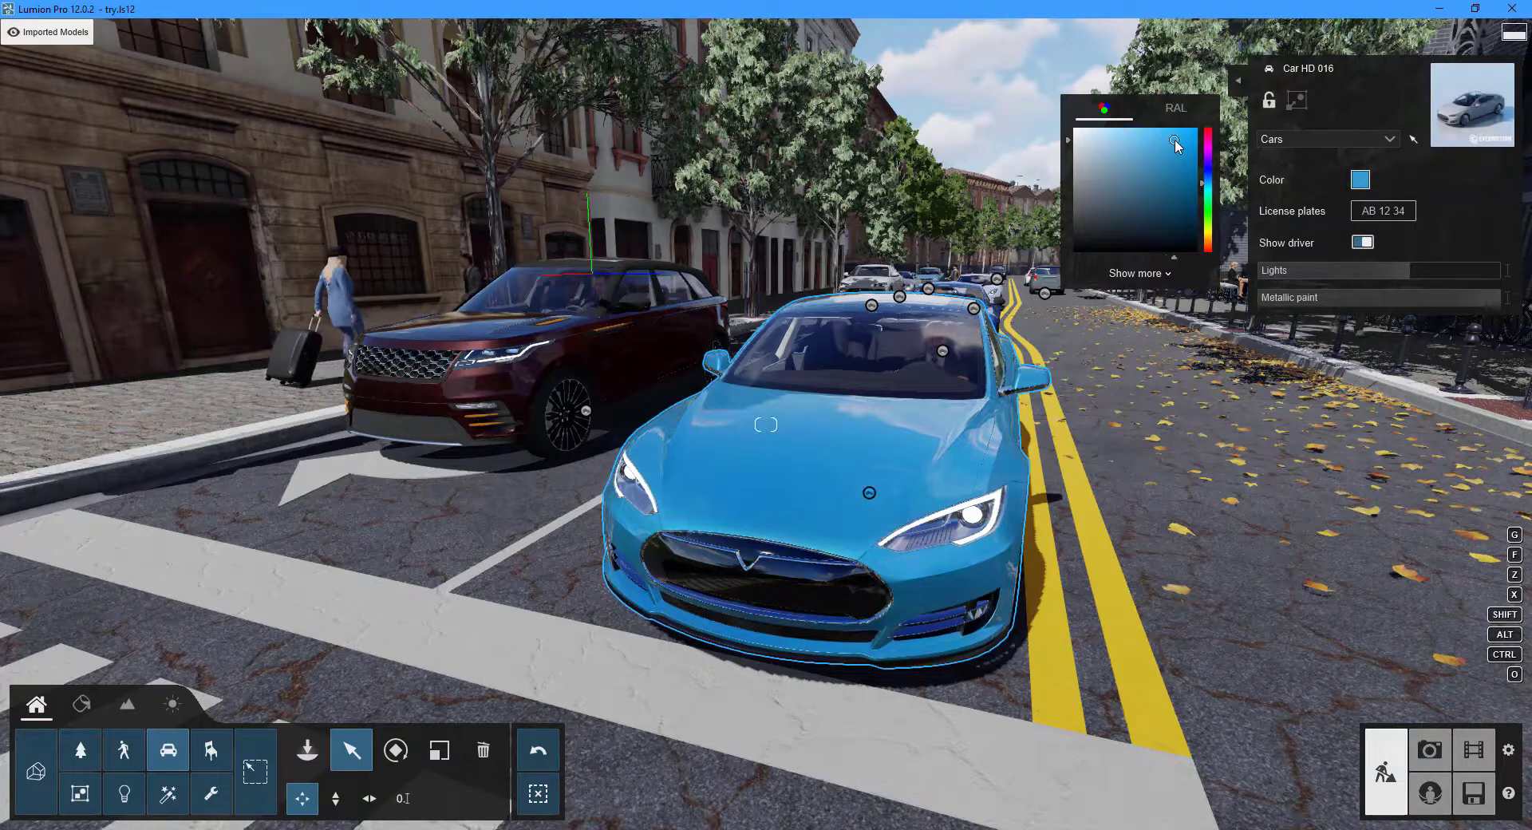
pyautogui.click(1136, 273)
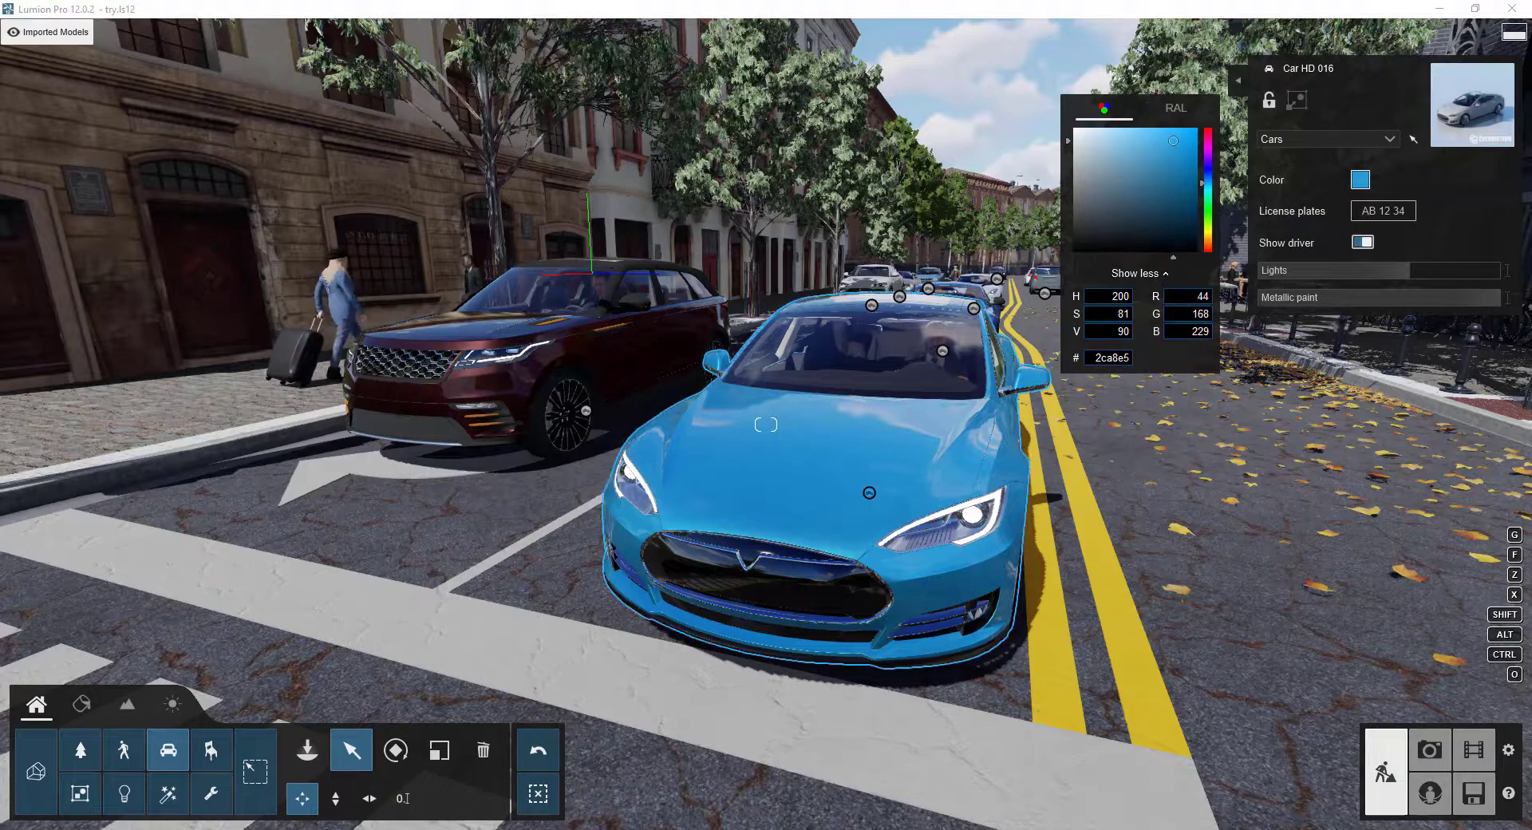
pyautogui.click(1175, 109)
pyautogui.click(1133, 184)
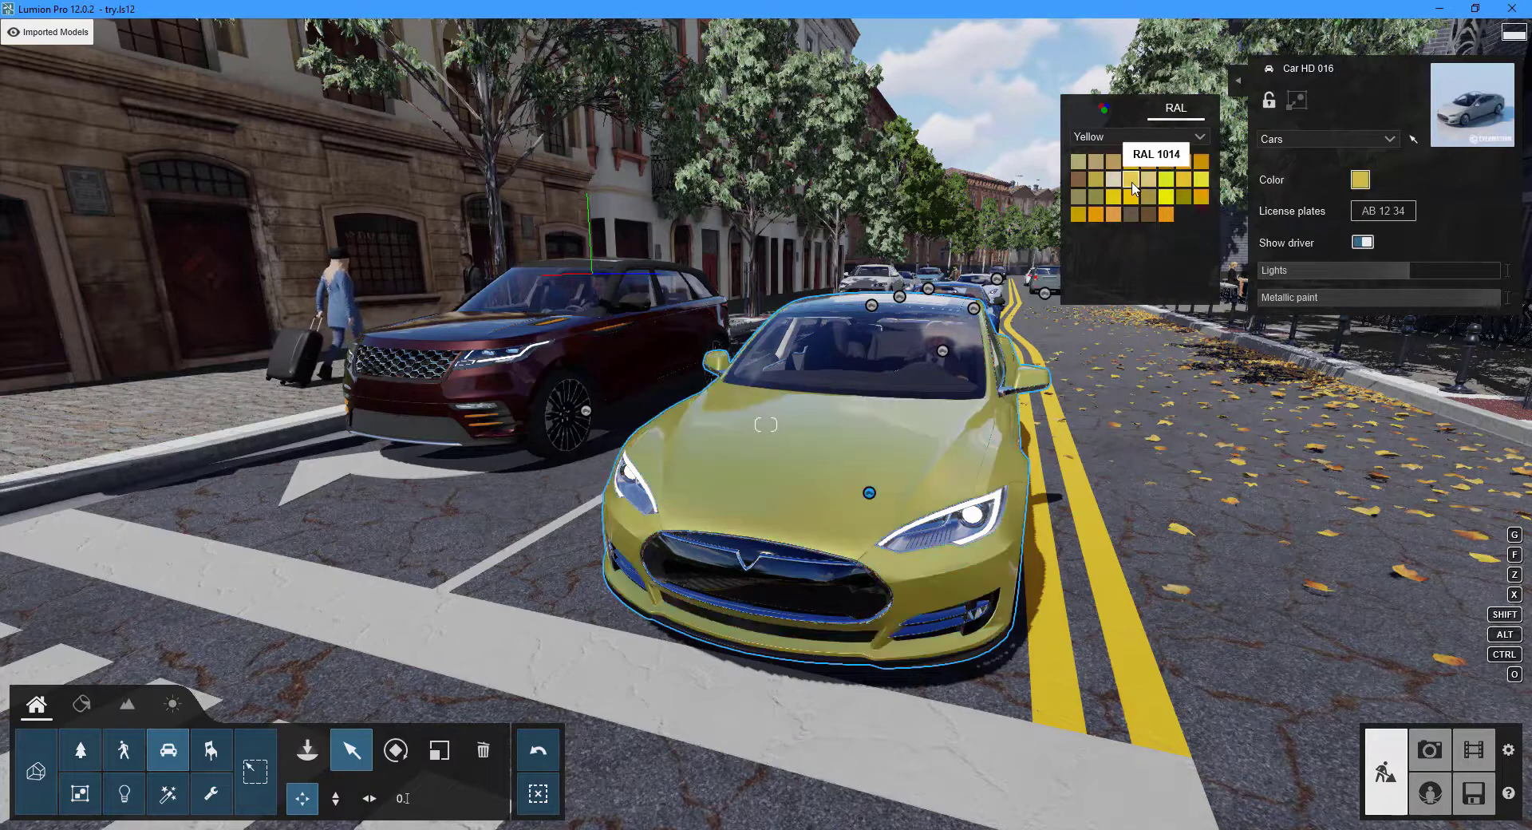
pyautogui.click(1117, 215)
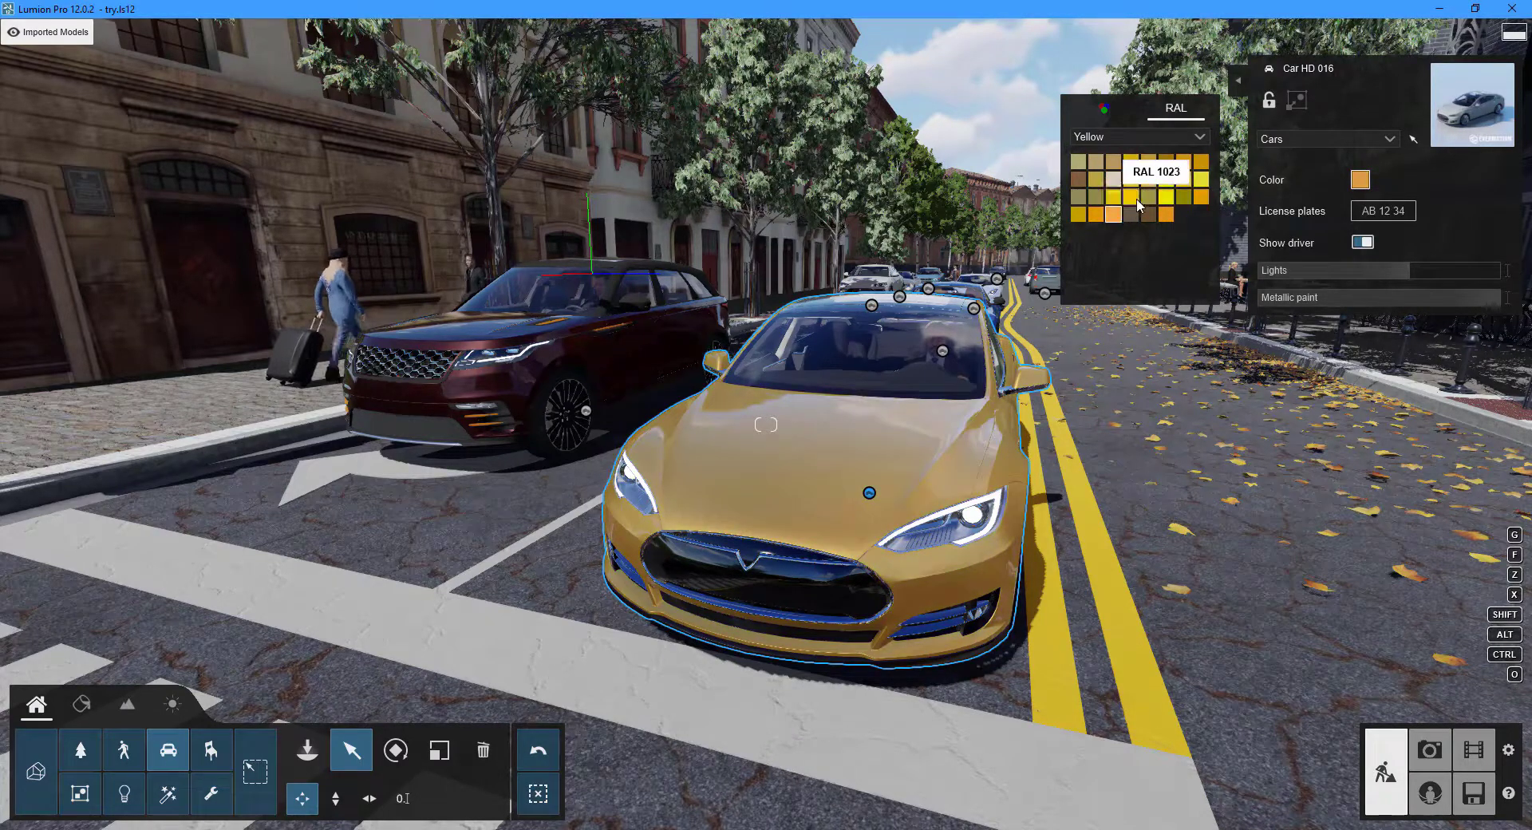
pyautogui.click(1138, 203)
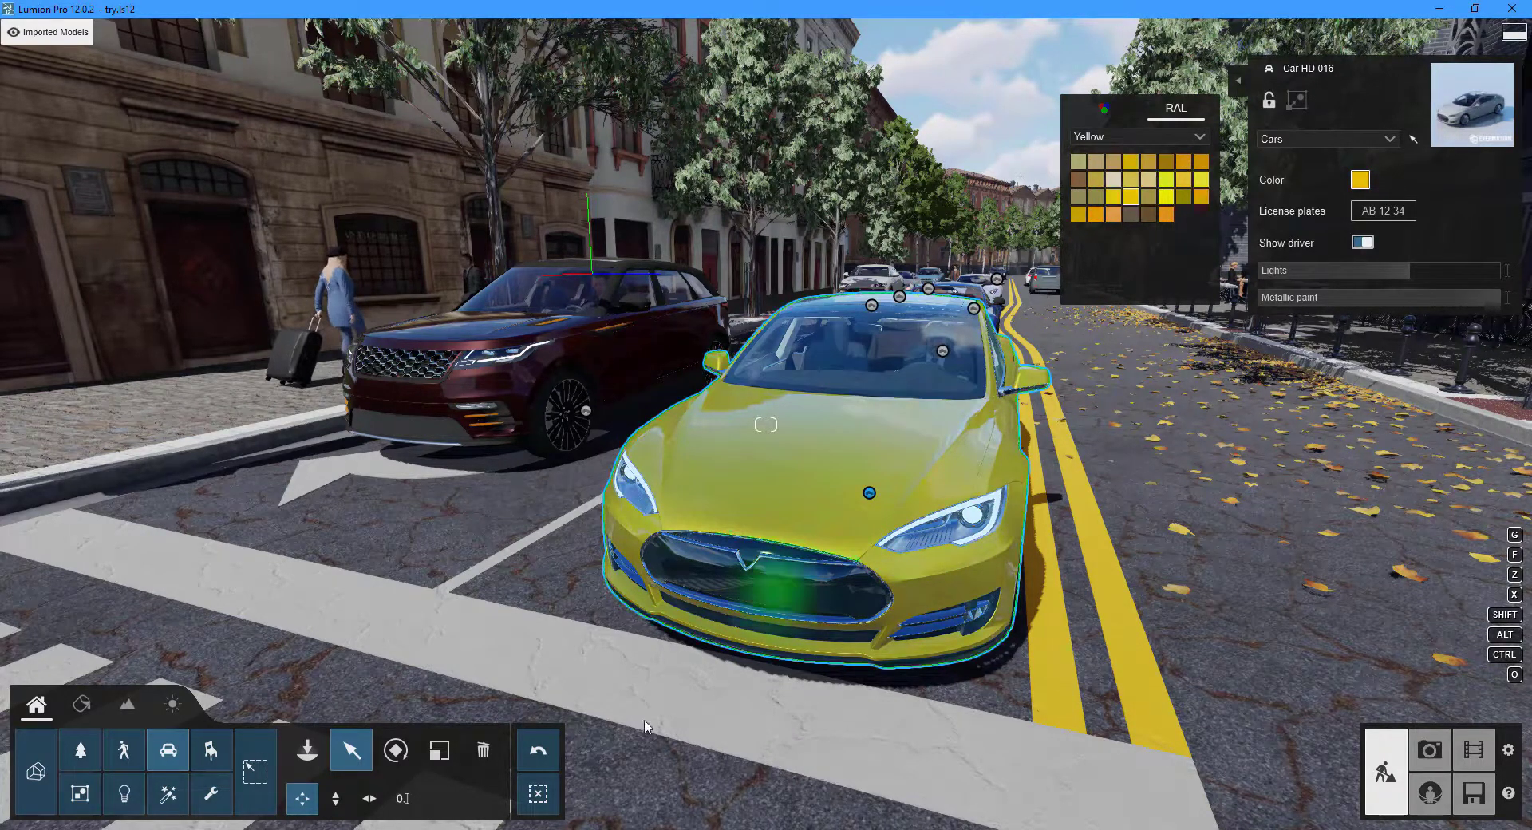
# Step: Try rotating the yellow car in place, both directly and through its orientation value
pyautogui.click(396, 749)
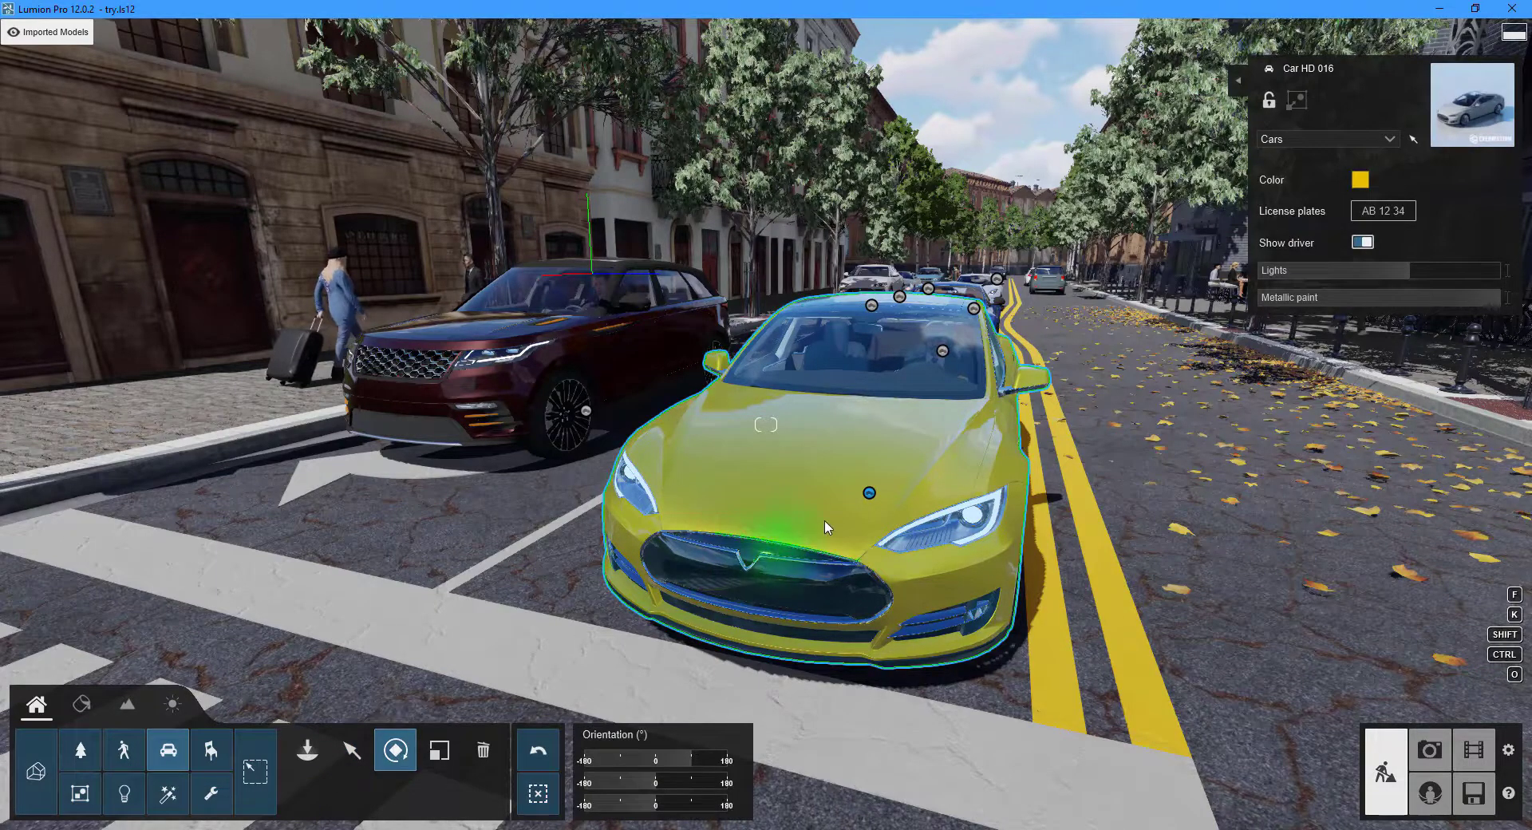
pyautogui.moveTo(869, 497); pyautogui.dragTo(833, 550)
pyautogui.moveTo(691, 767)
pyautogui.mouseDown()
pyautogui.moveTo(590, 758)
pyautogui.moveTo(690, 766)
pyautogui.mouseUp()
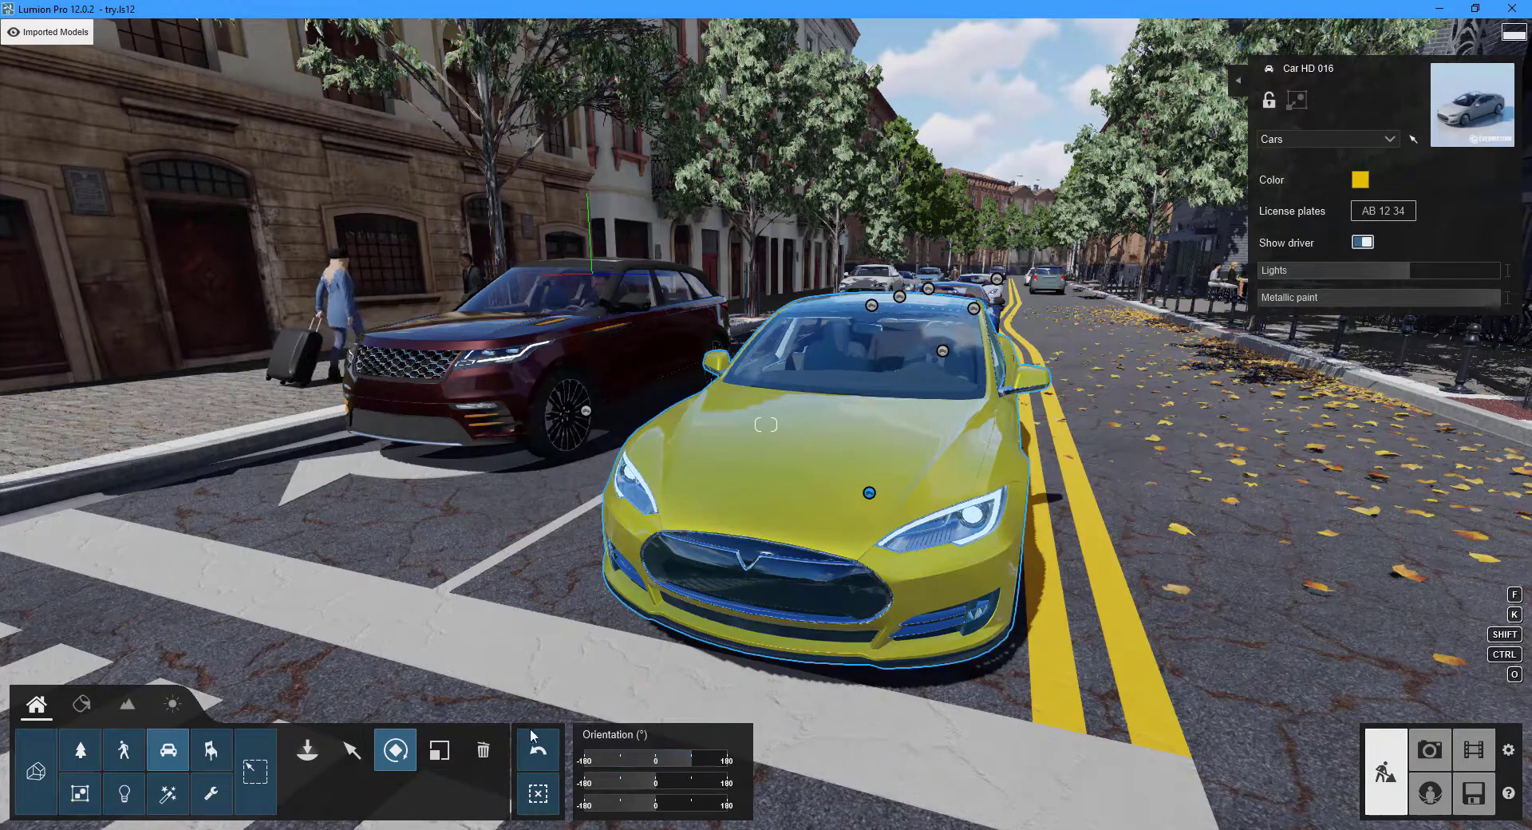
# Step: Scale the yellow car down slightly to a size of about 1.0x
pyautogui.click(438, 752)
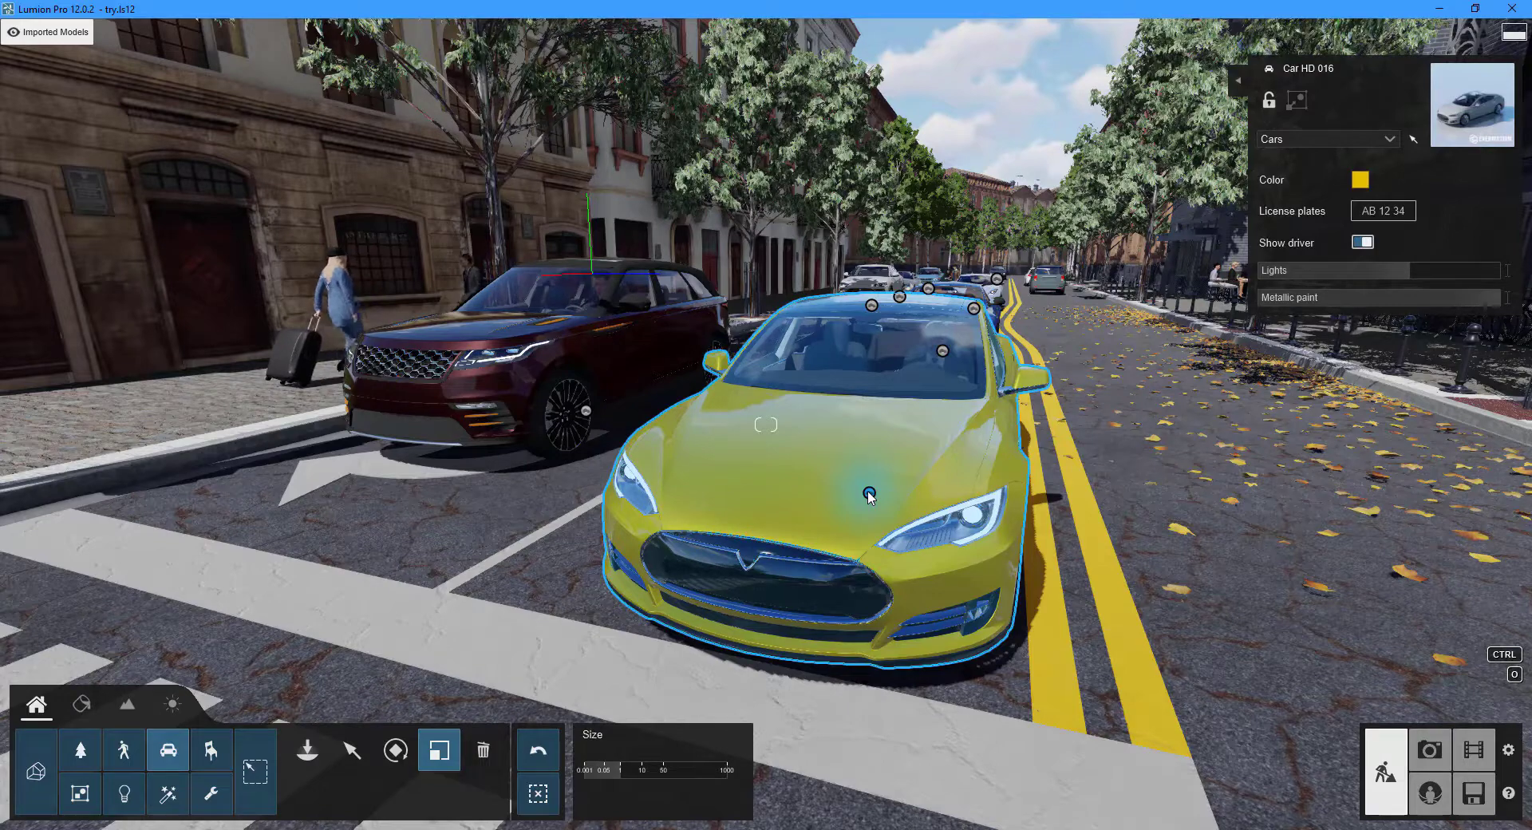
pyautogui.moveTo(870, 494)
pyautogui.mouseDown()
pyautogui.moveTo(868, 509)
pyautogui.moveTo(869, 495)
pyautogui.mouseUp()
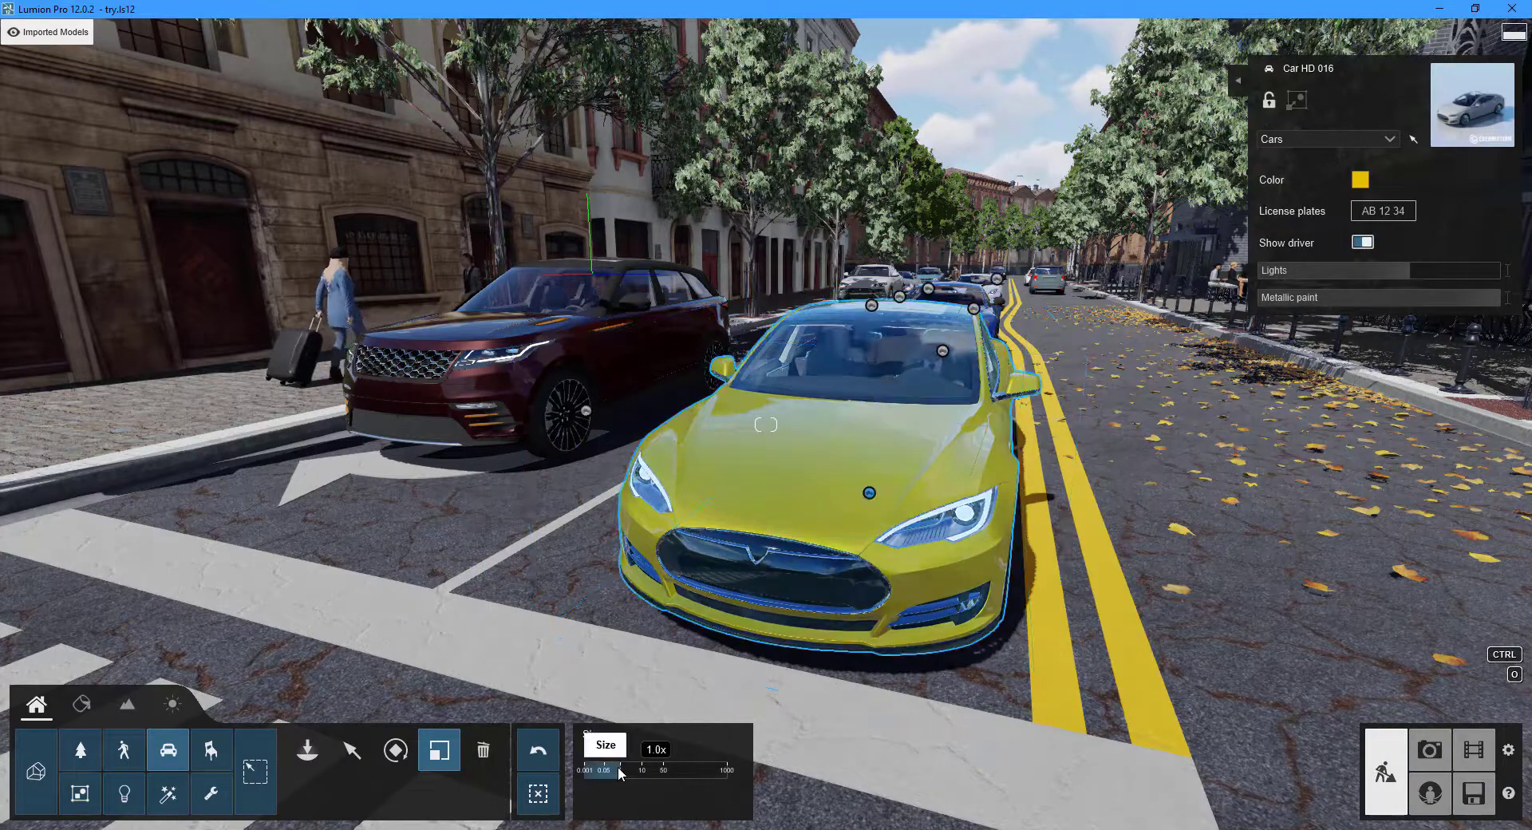
pyautogui.moveTo(620, 772)
pyautogui.mouseDown()
pyautogui.moveTo(508, 790)
pyautogui.moveTo(640, 758)
pyautogui.moveTo(603, 770)
pyautogui.moveTo(612, 750)
pyautogui.mouseUp()
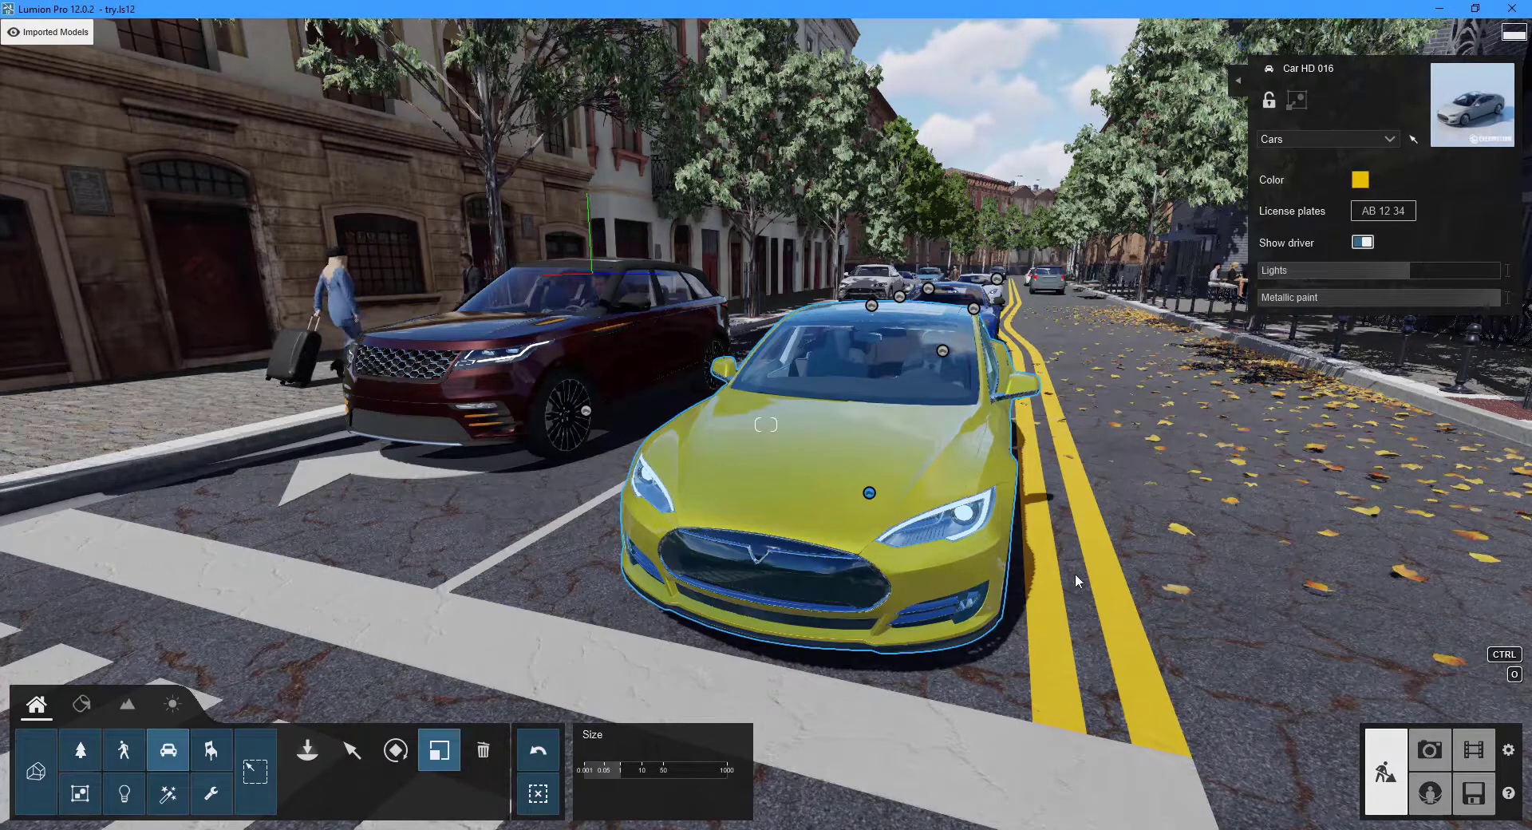
# Step: Add a new layer to the scene and name it Sports Car
pyautogui.moveTo(451, 57)
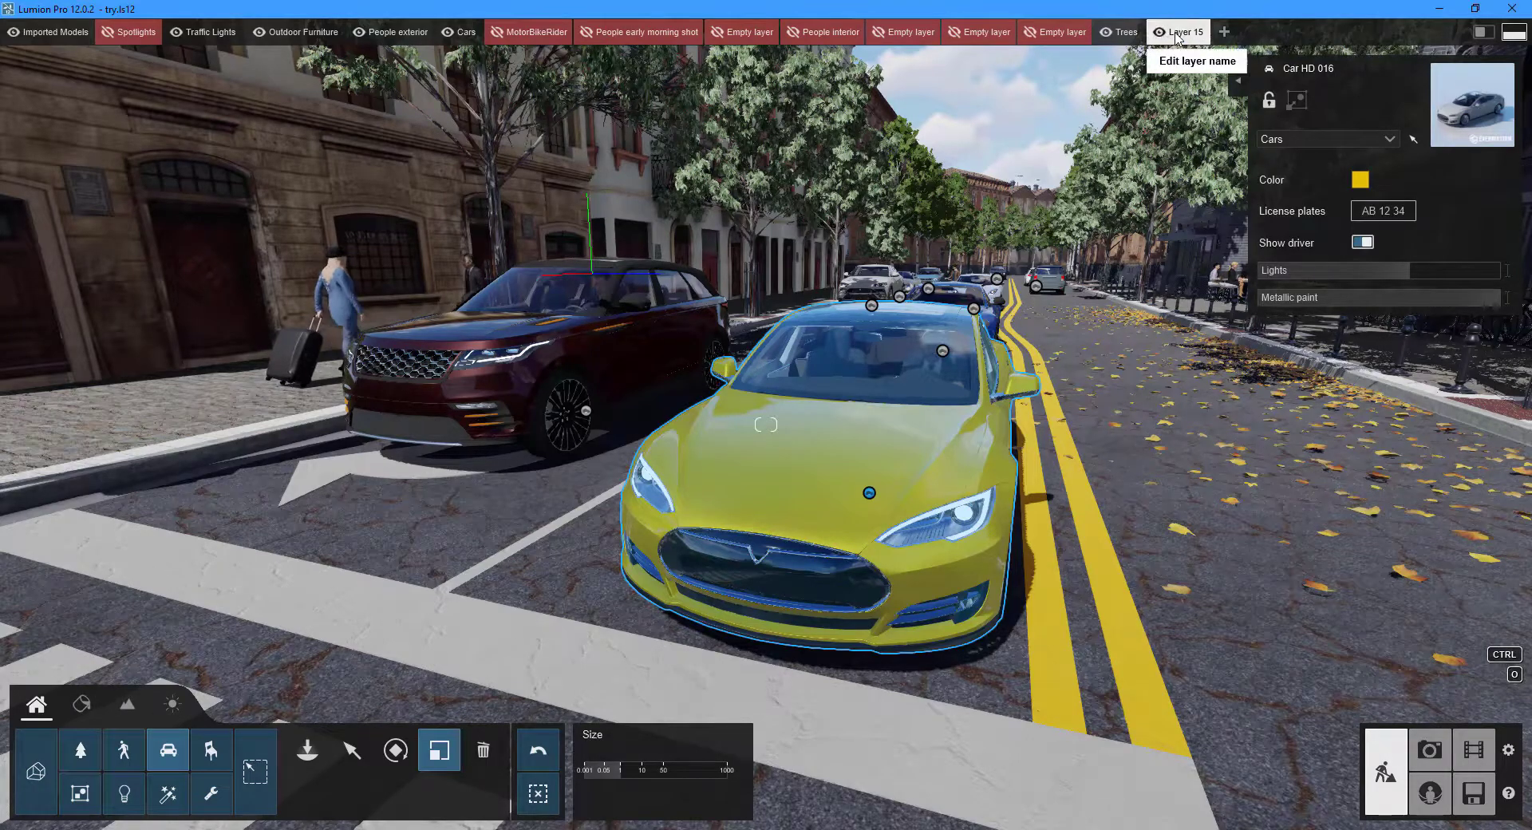
pyautogui.click(1176, 34)
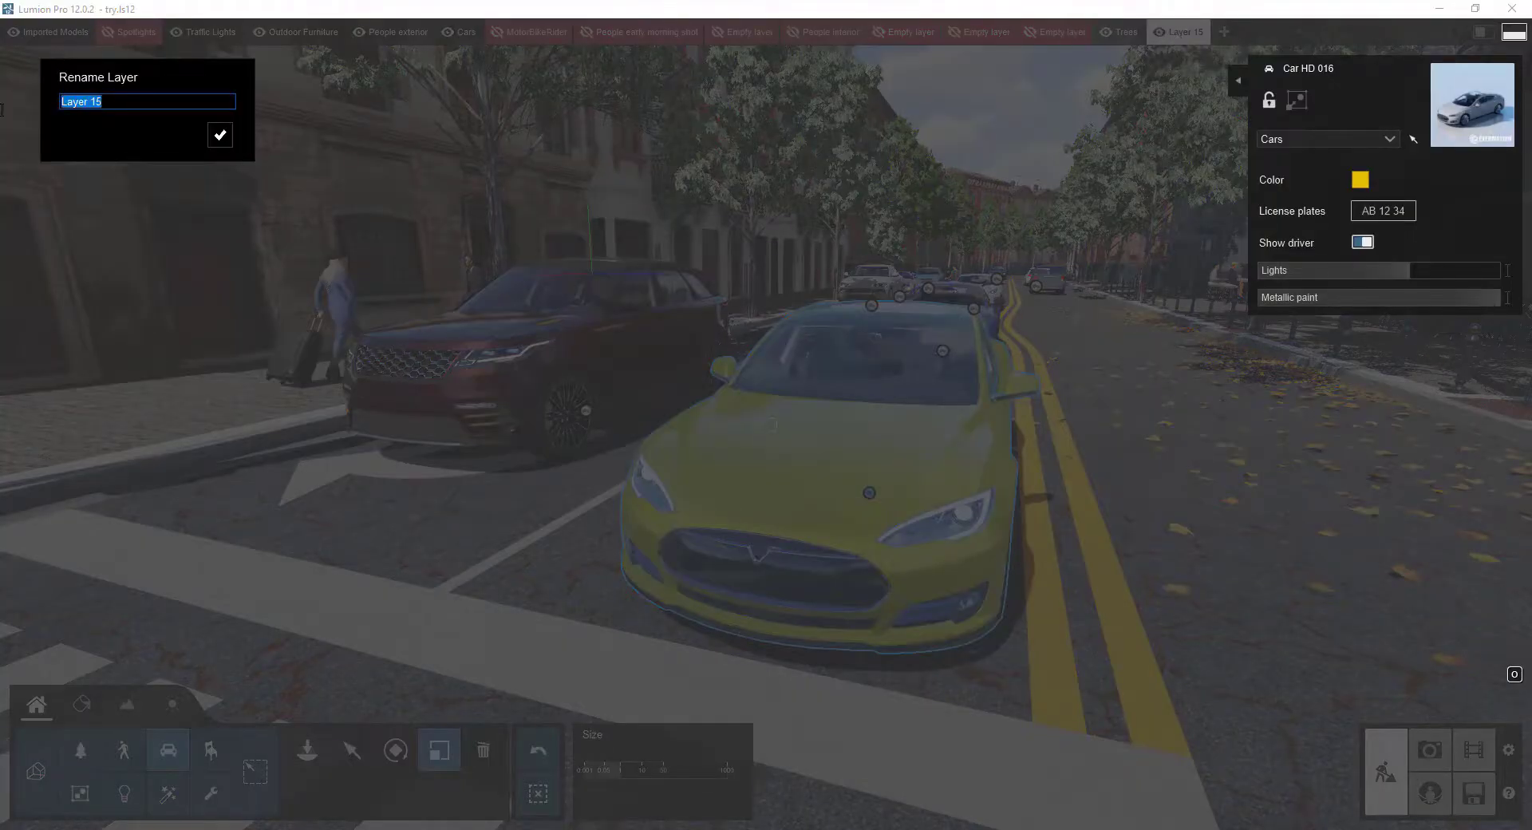
pyautogui.write('Sports Car')
pyautogui.click(218, 136)
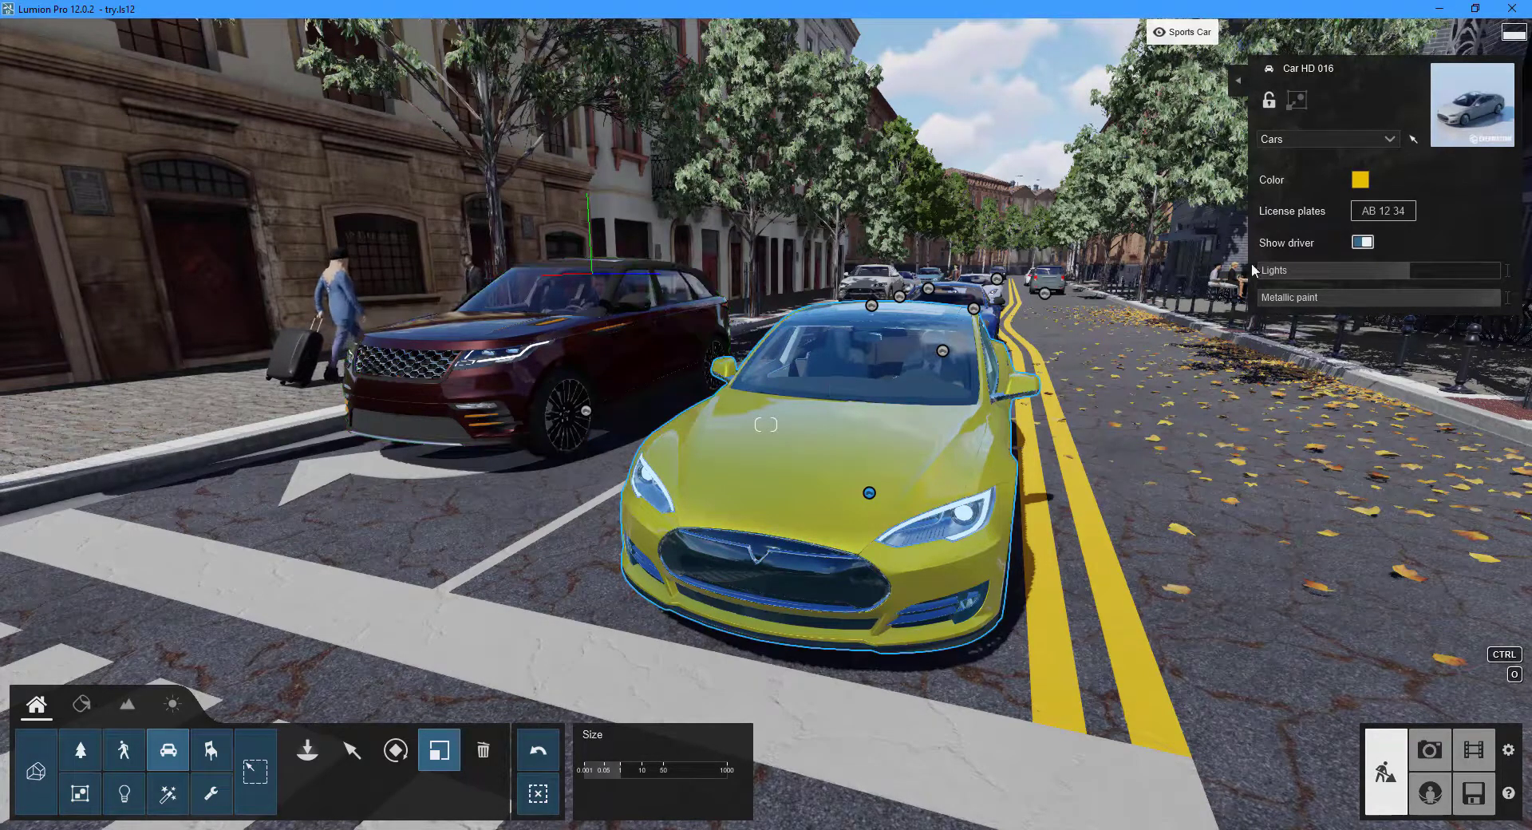
# Step: Assign the selected yellow car to the Sports Car layer
pyautogui.click(1385, 140)
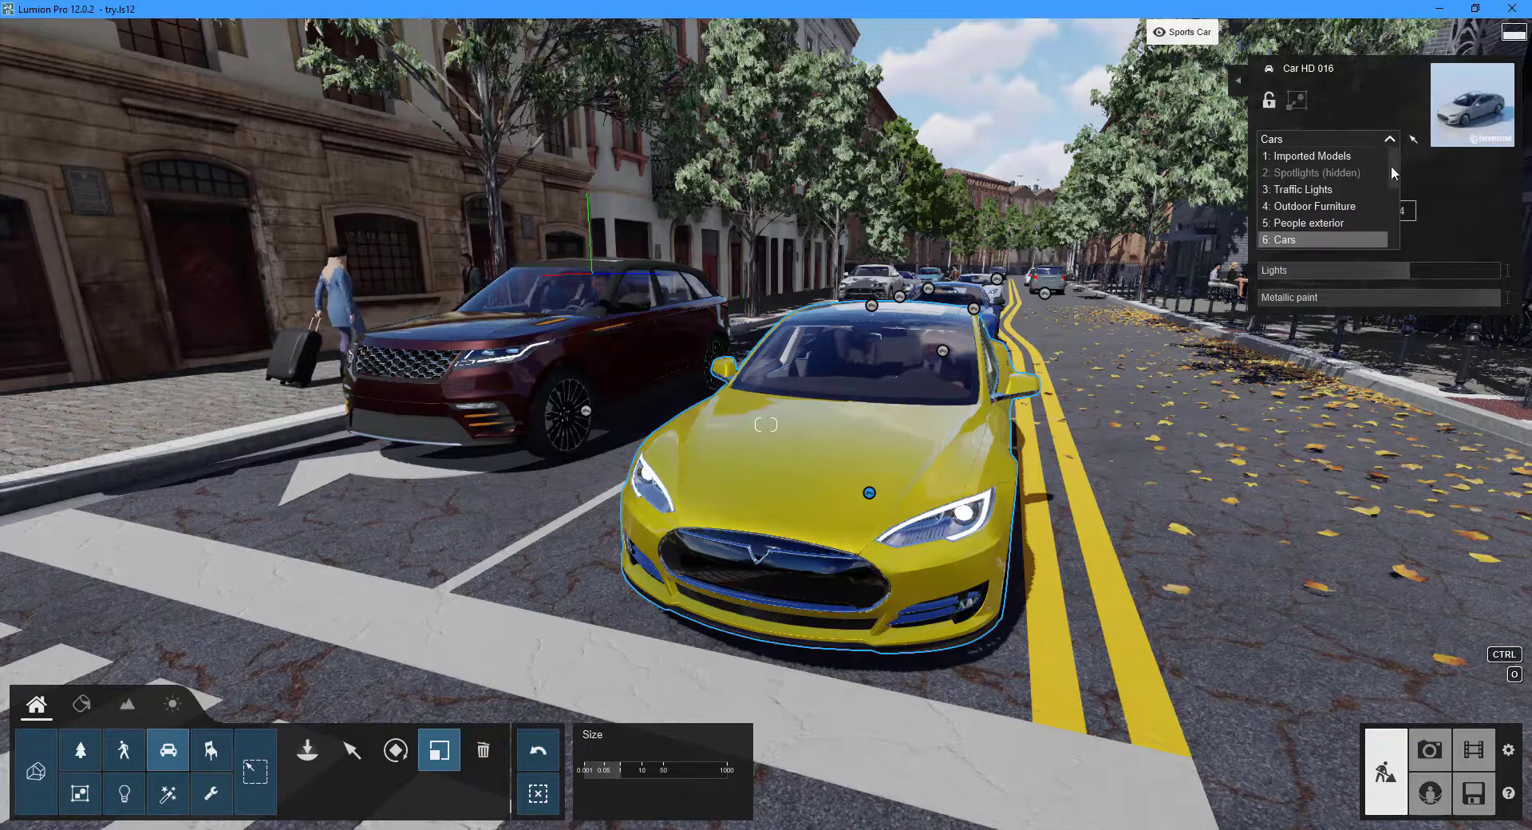
pyautogui.moveTo(1391, 169); pyautogui.dragTo(1381, 236)
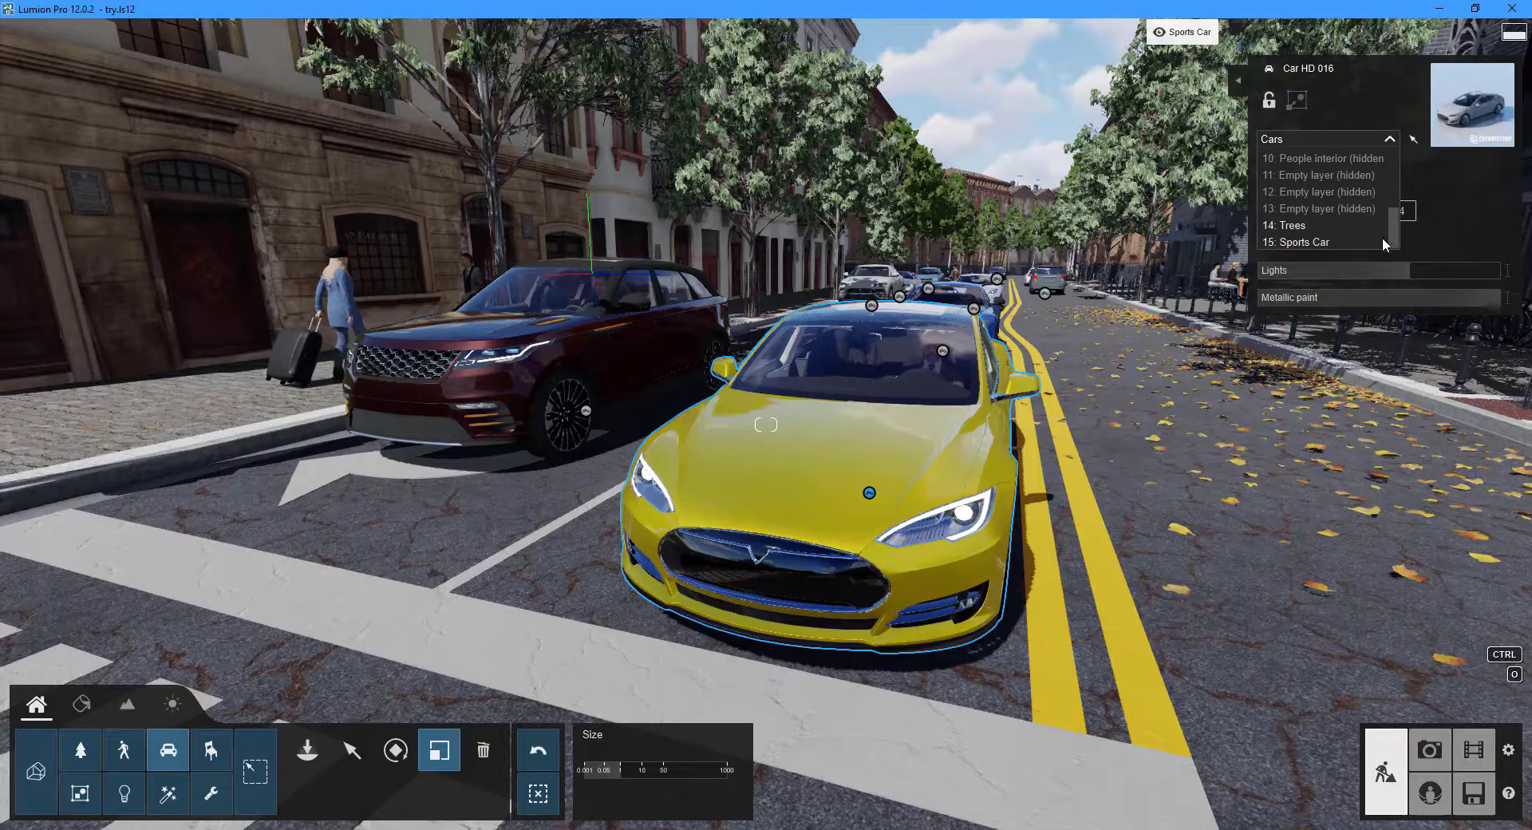
pyautogui.click(1312, 244)
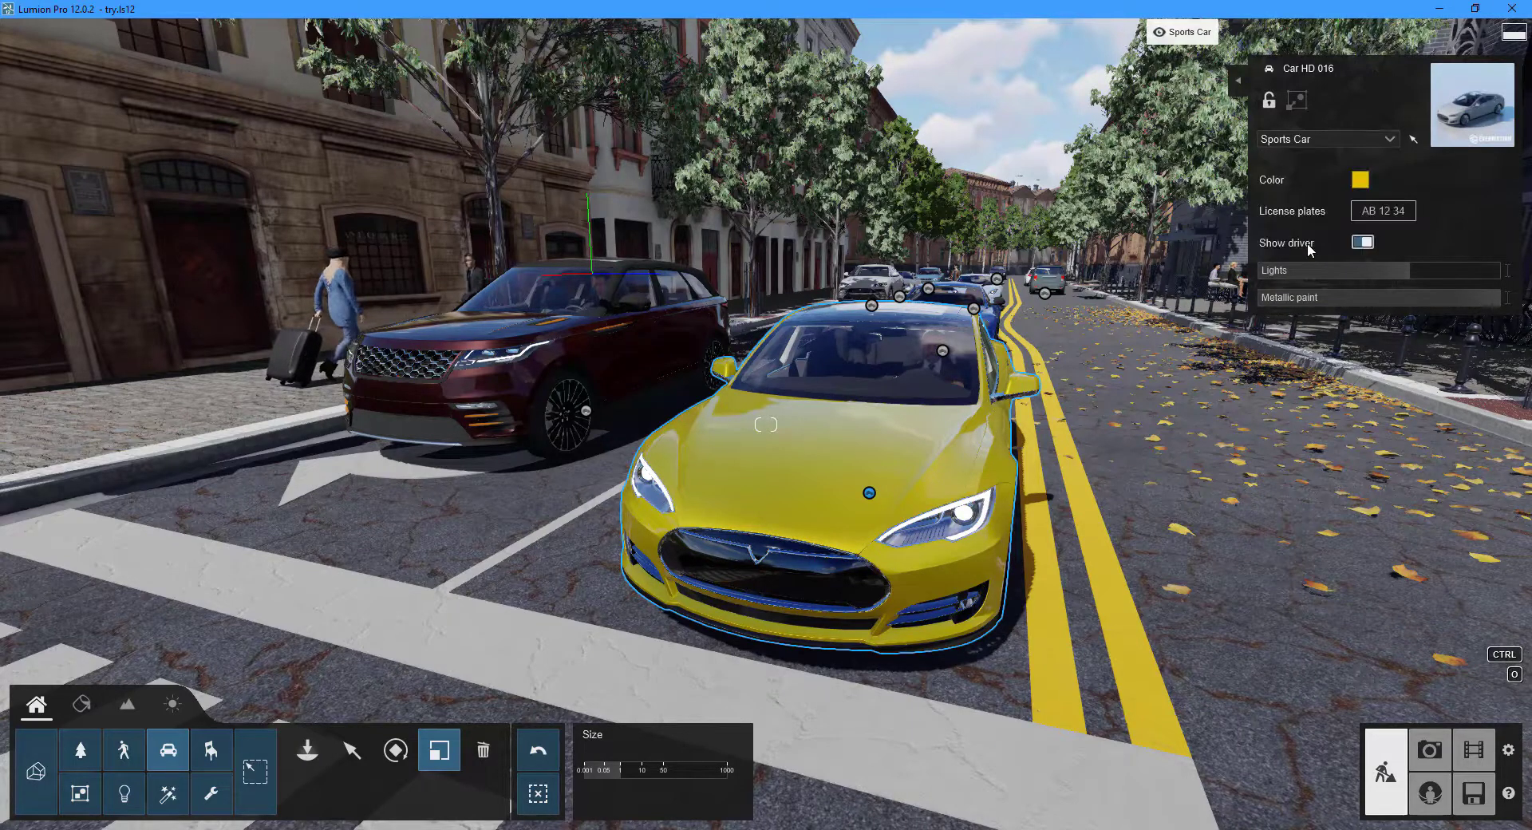
pyautogui.moveTo(606, 36)
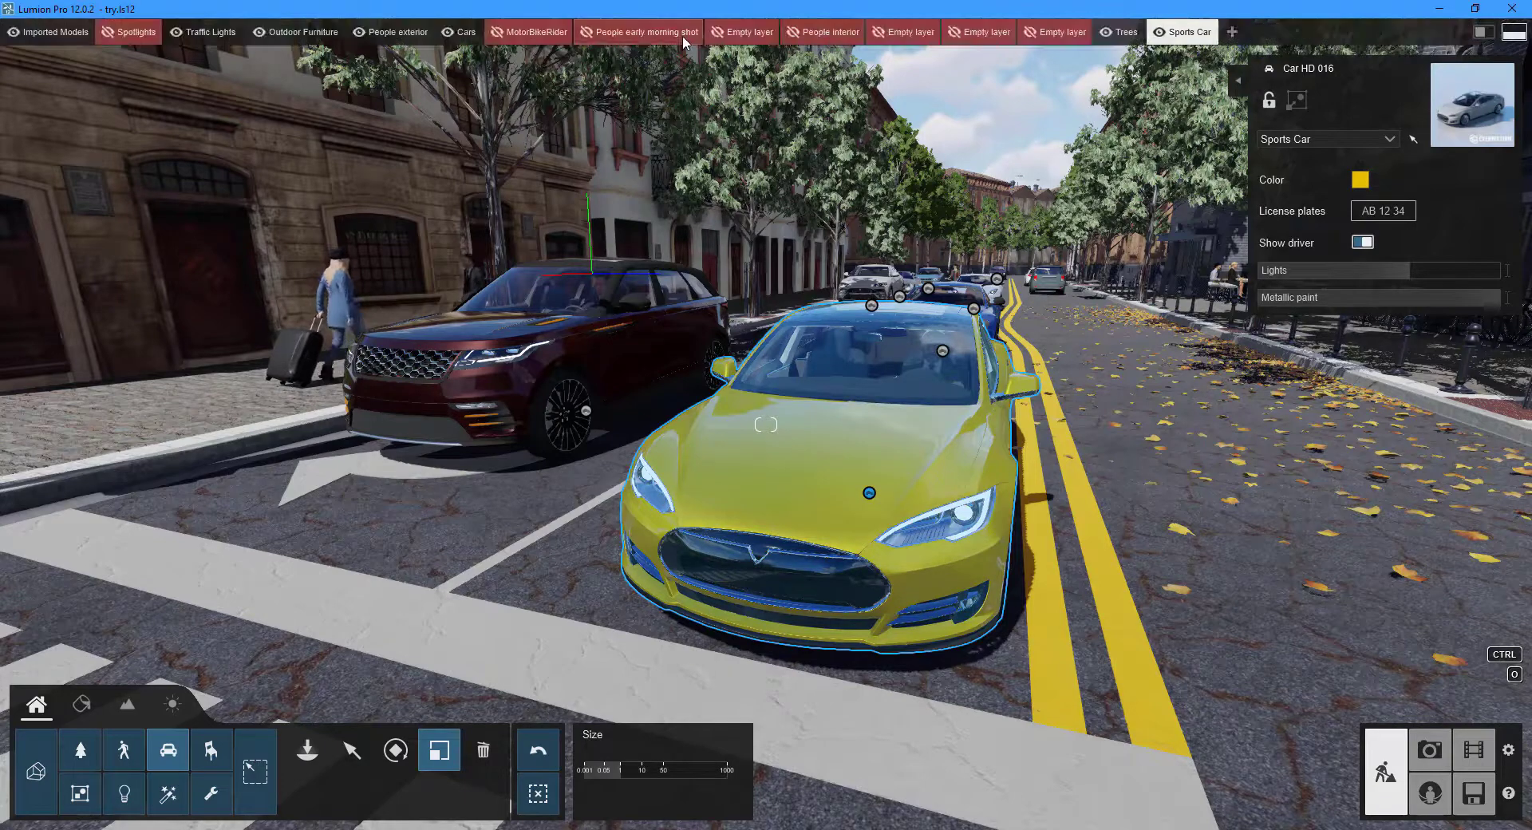
# Step: Hide the Cars layer and import car.skp as a model named car A in the Main (default) category folder
pyautogui.click(447, 34)
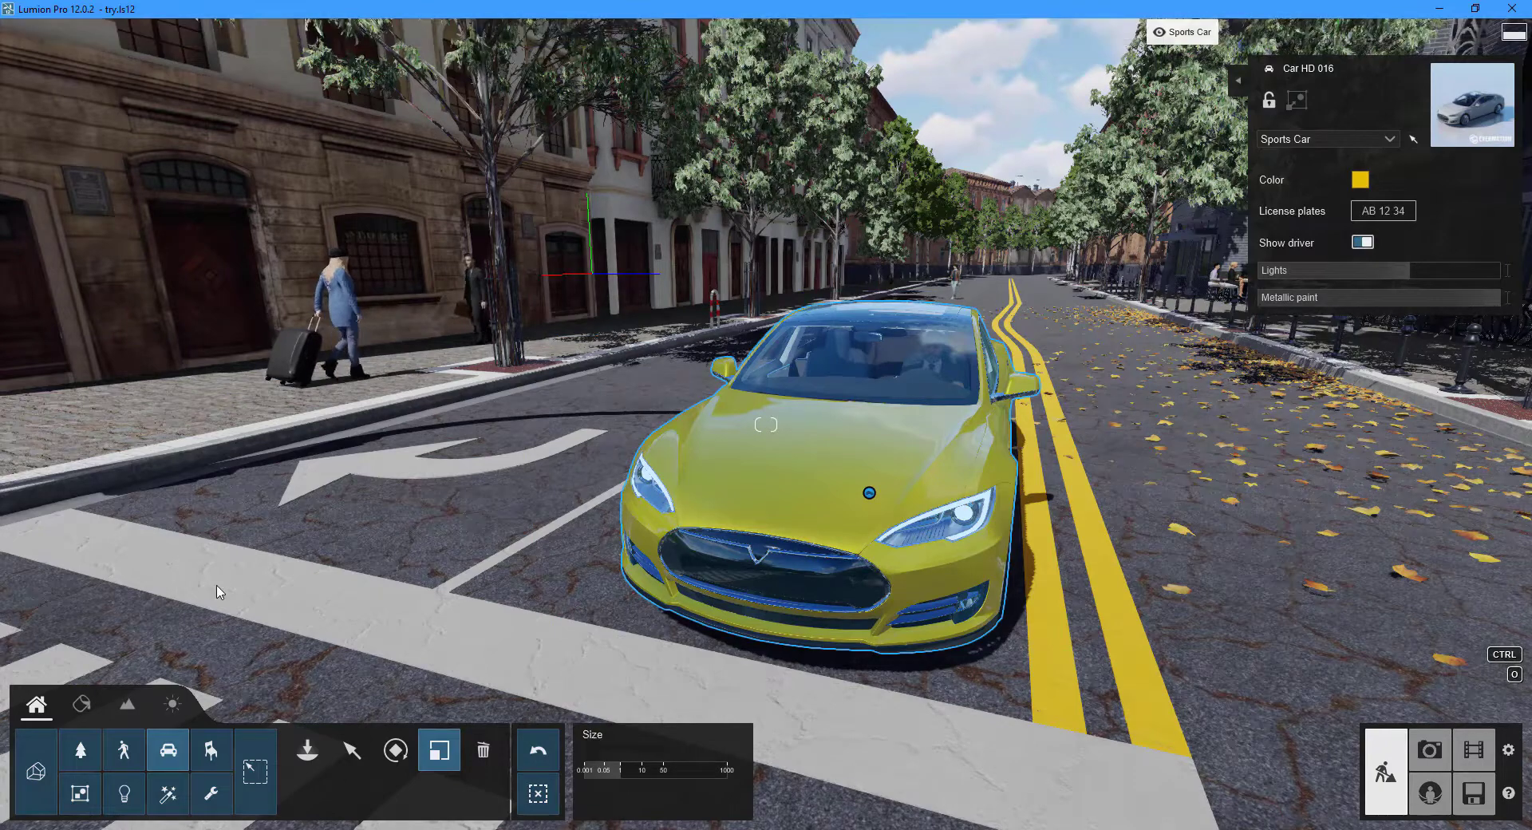
pyautogui.click(32, 774)
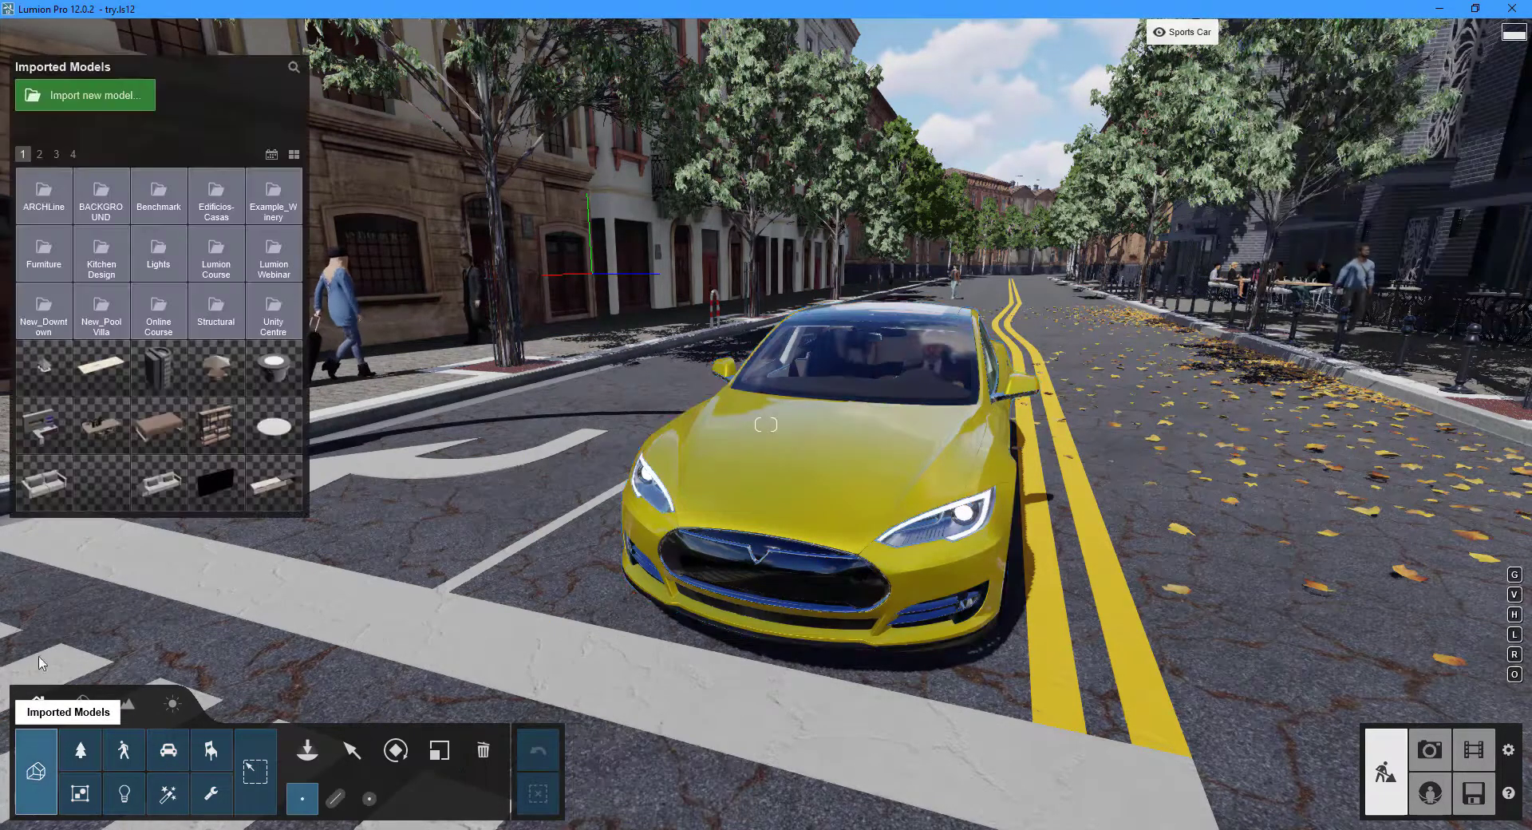
pyautogui.click(86, 101)
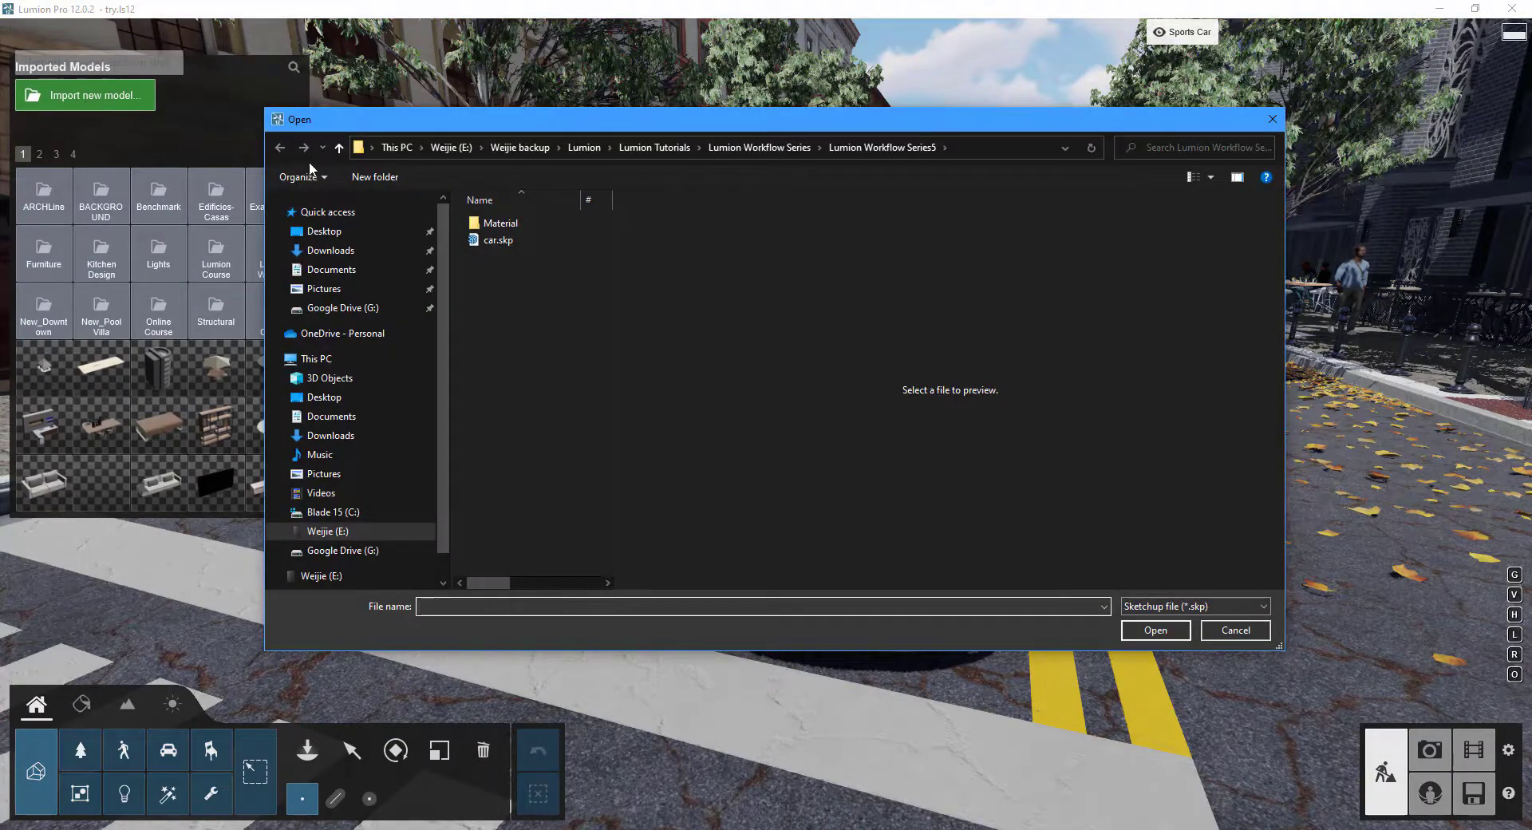
pyautogui.doubleClick(489, 239)
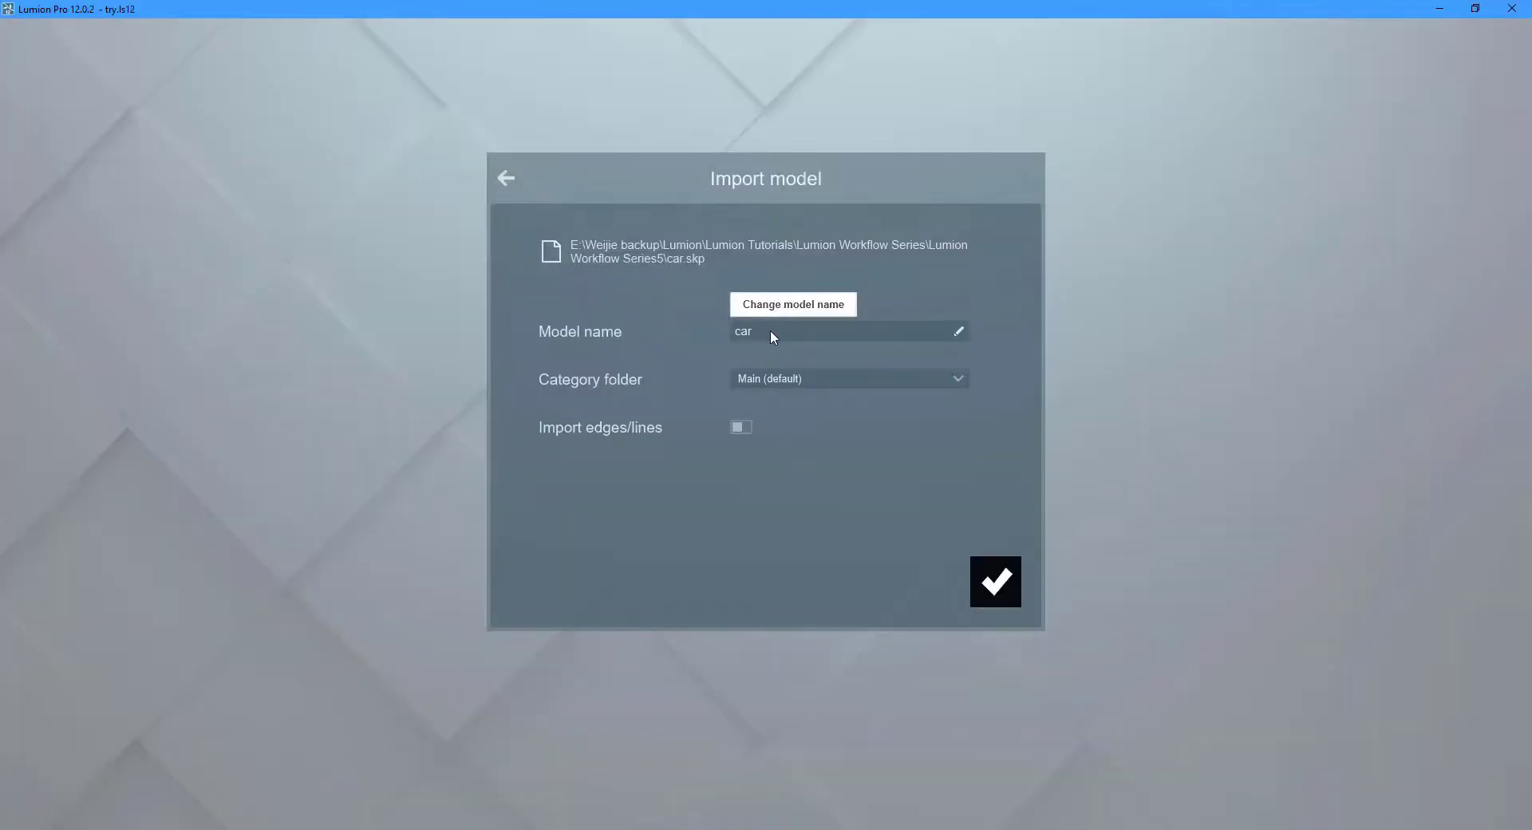
pyautogui.click(770, 332)
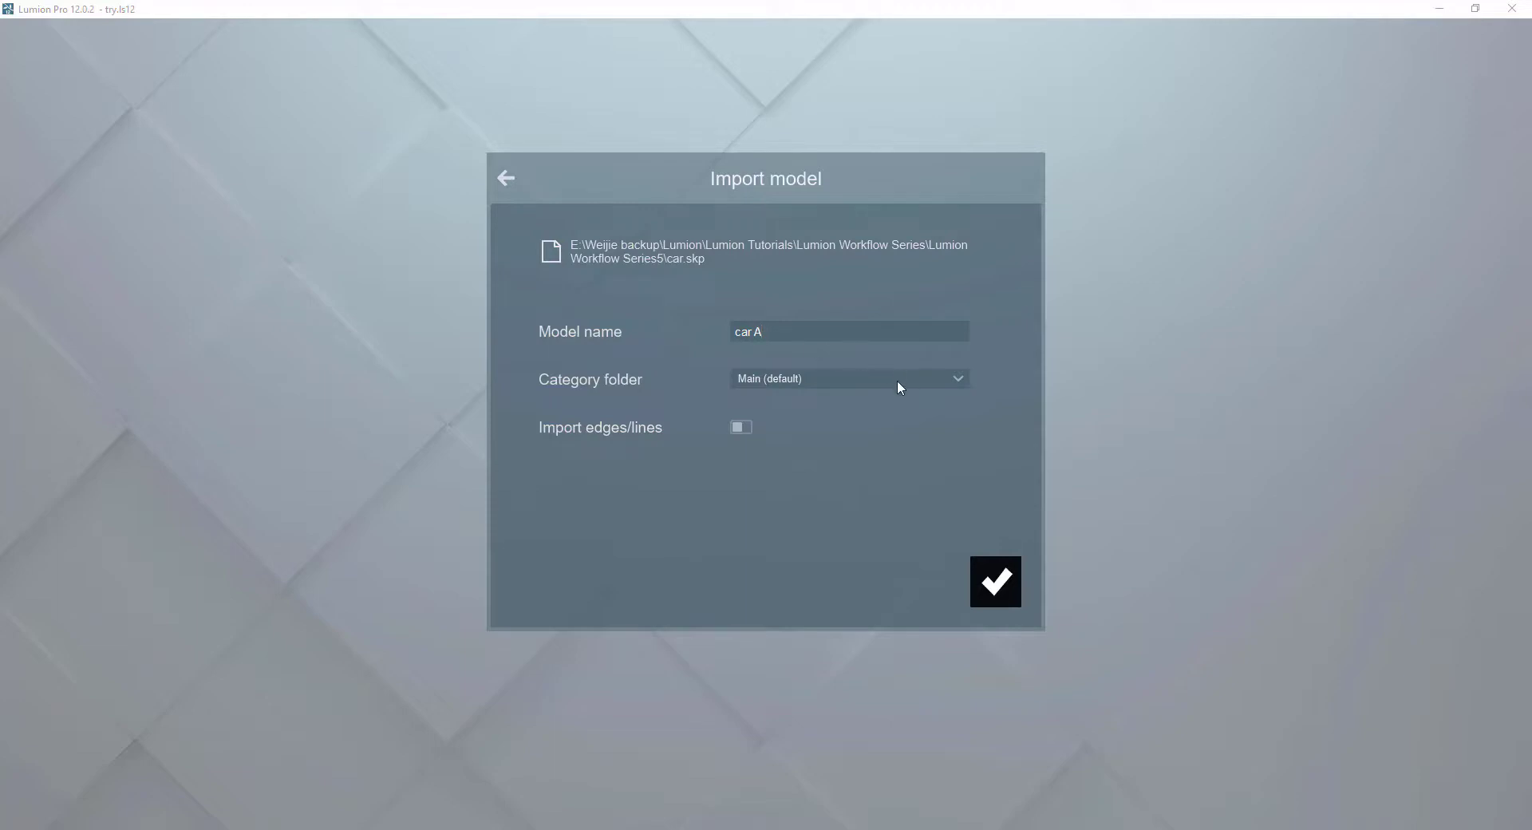
pyautogui.click(939, 379)
pyautogui.scroll(-3, 835, 488)
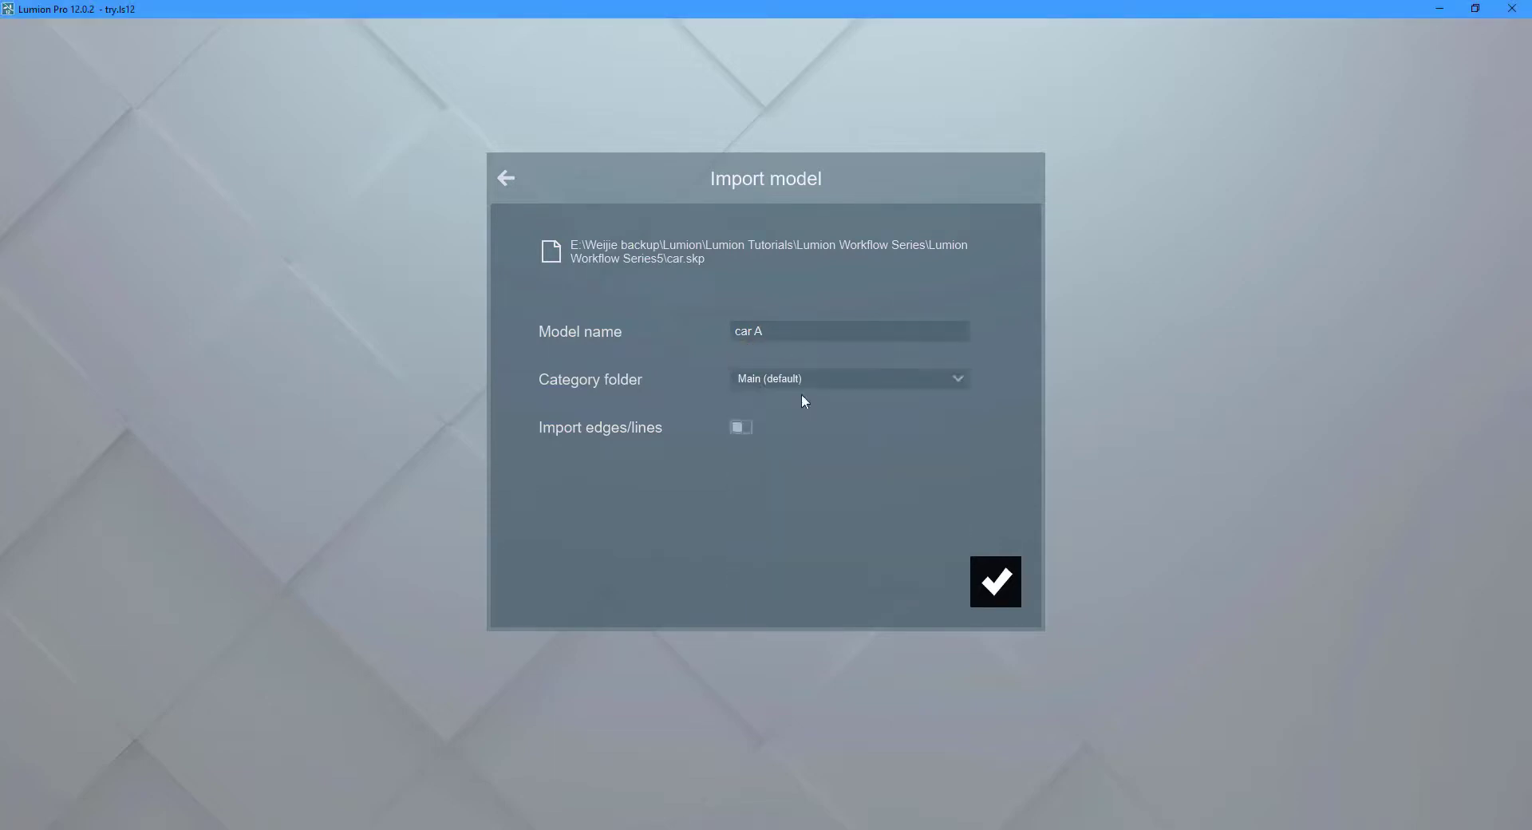
pyautogui.click(993, 592)
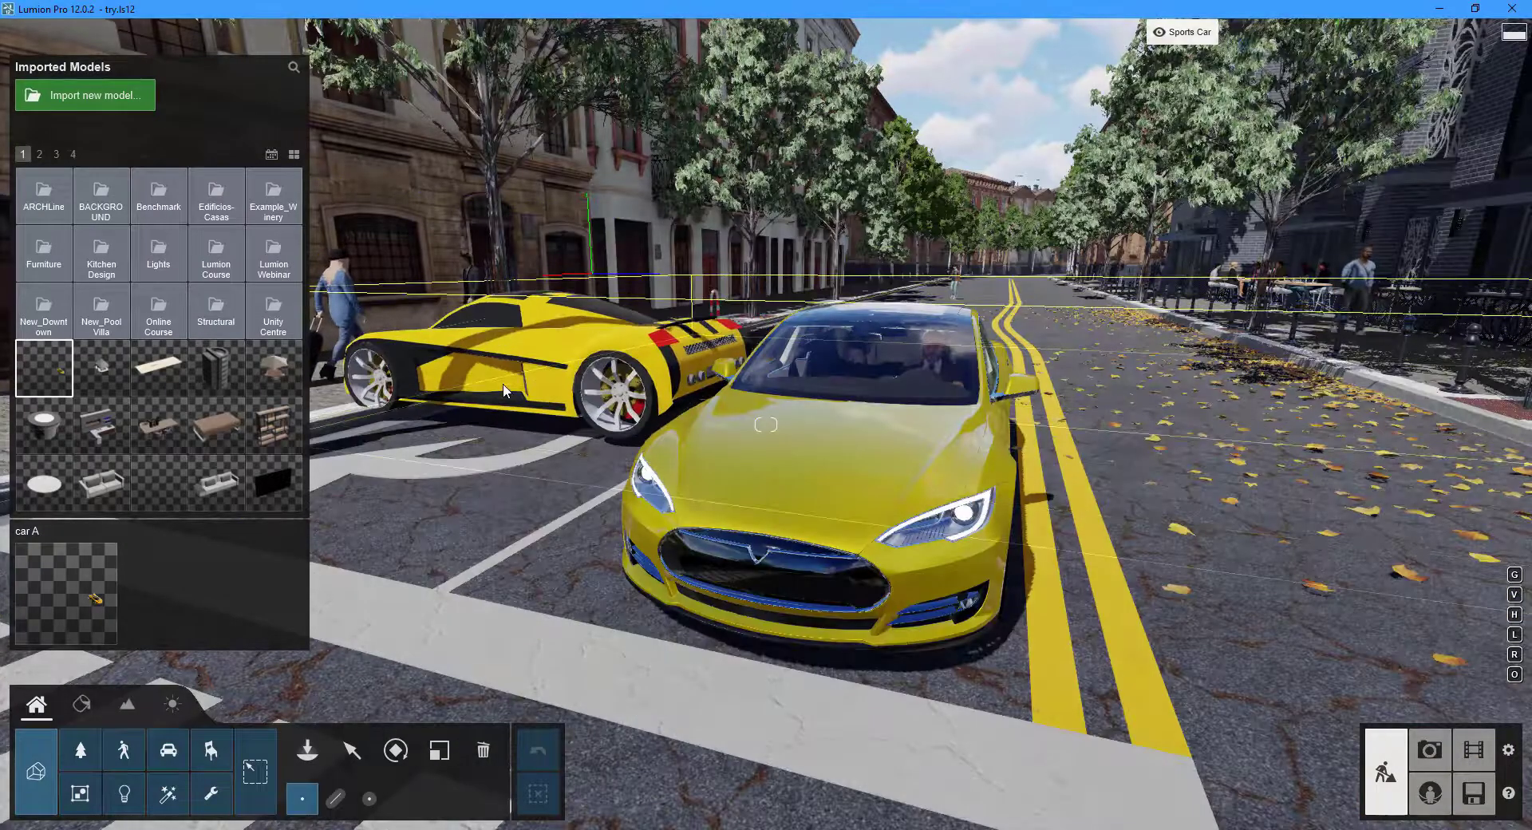
# Step: Rotate the imported car A to face forward and place it on the road beside the yellow car
pyautogui.press('r')
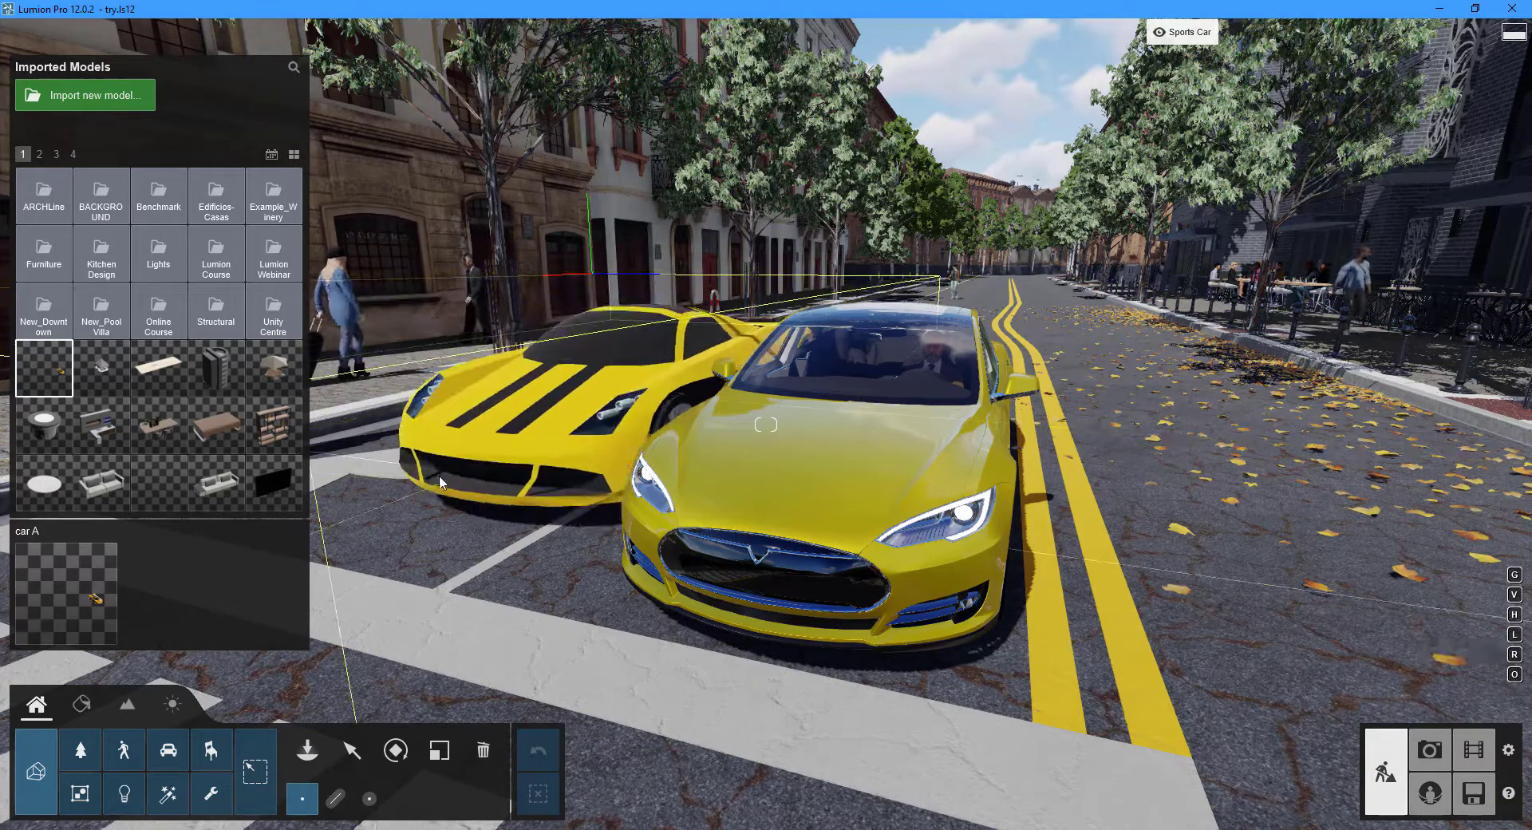
pyautogui.click(478, 550)
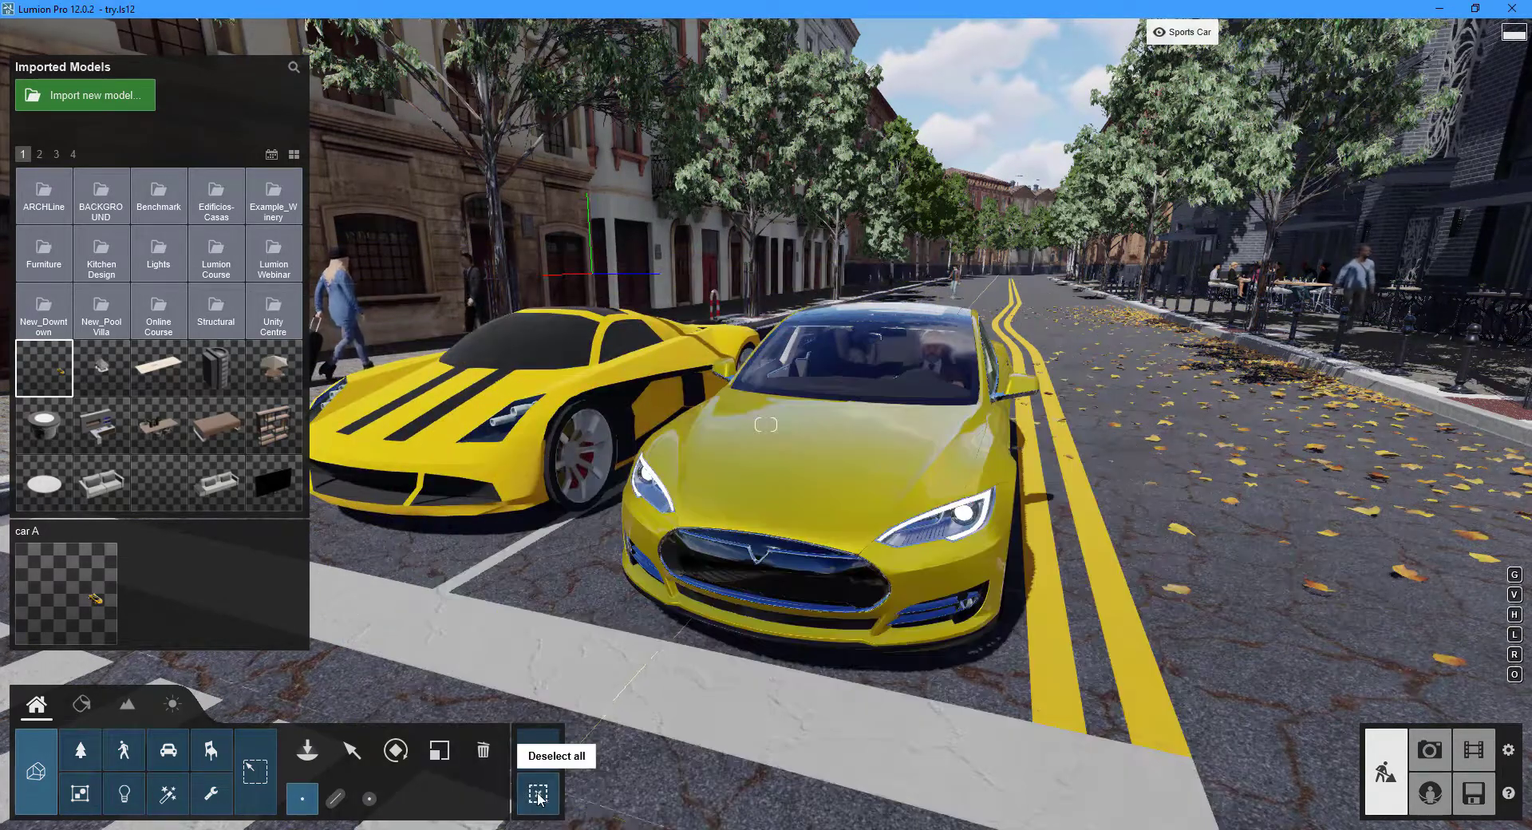
pyautogui.click(45, 367)
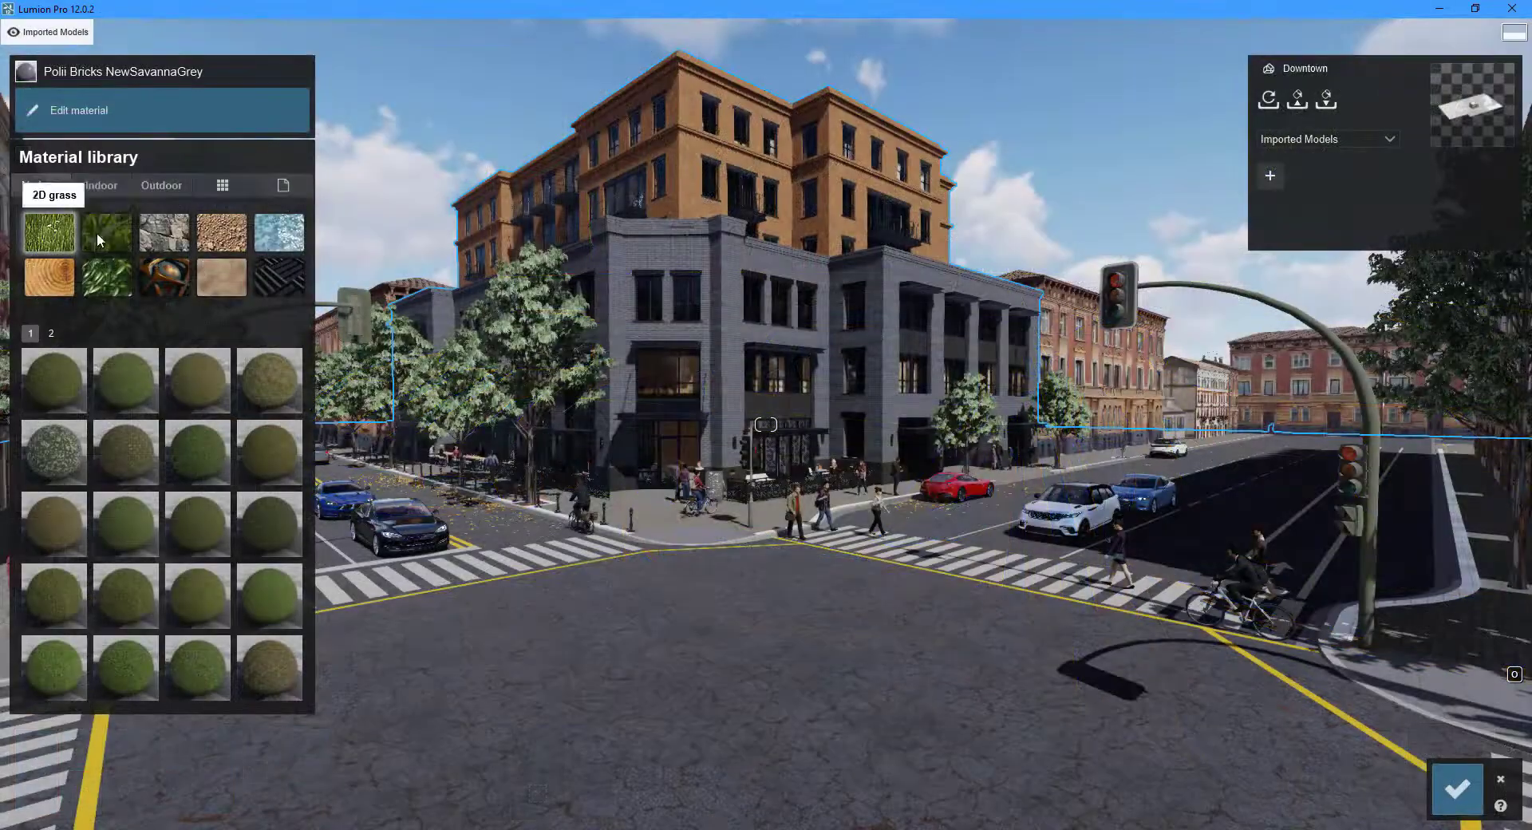
# Step: Browse the Various material categories for the grey brick facade, such as grass, rock, soil, water and wood
pyautogui.click(104, 232)
pyautogui.click(221, 239)
pyautogui.click(221, 239)
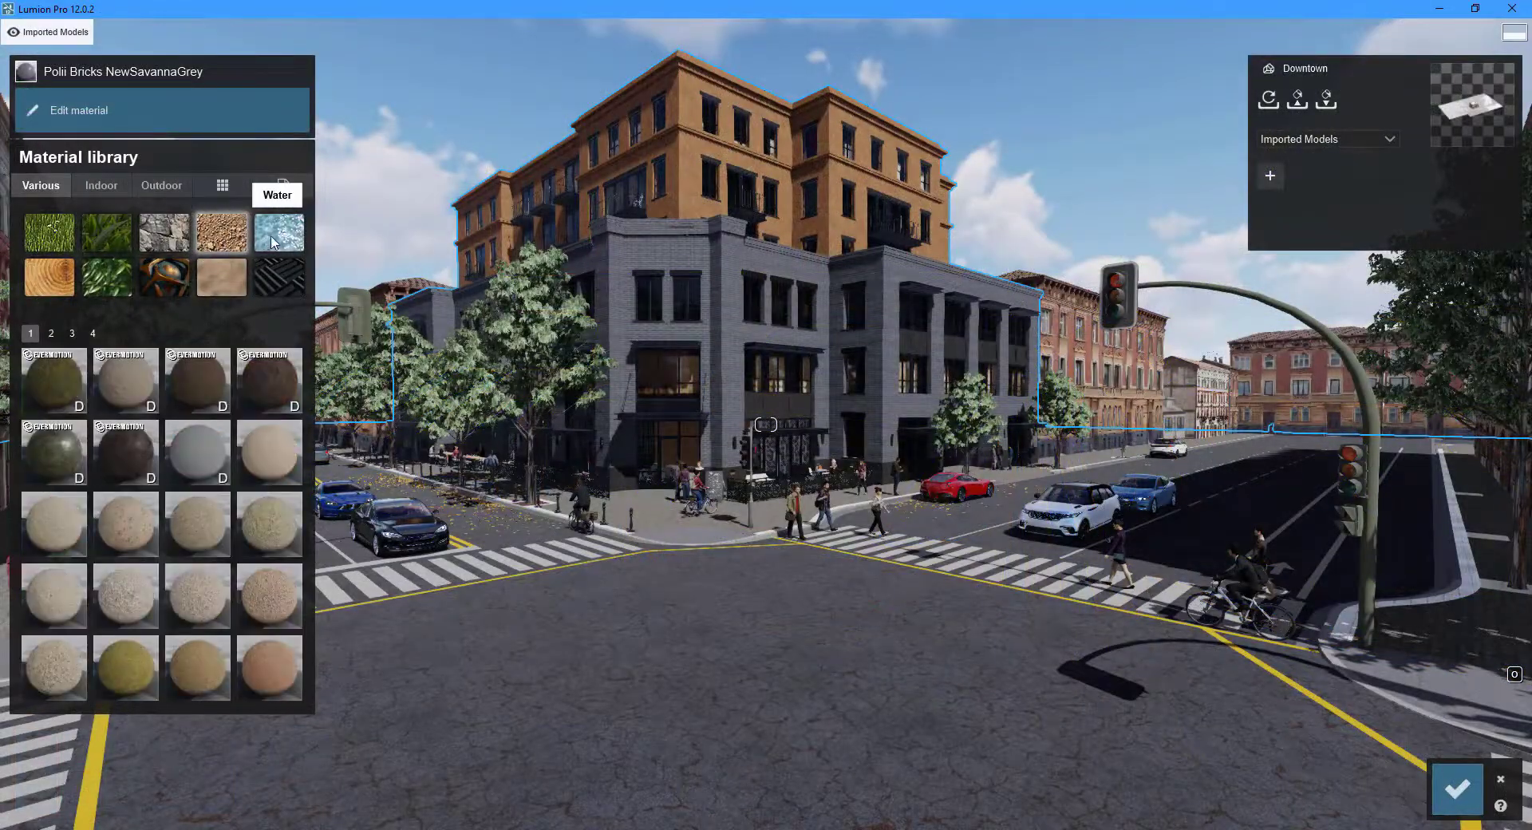
pyautogui.click(66, 279)
pyautogui.click(107, 277)
pyautogui.click(163, 277)
pyautogui.click(229, 280)
# Step: Browse the Indoor and Outdoor material categories, including leather, wood flooring, marble, brick, stone and exterior wood
pyautogui.click(107, 184)
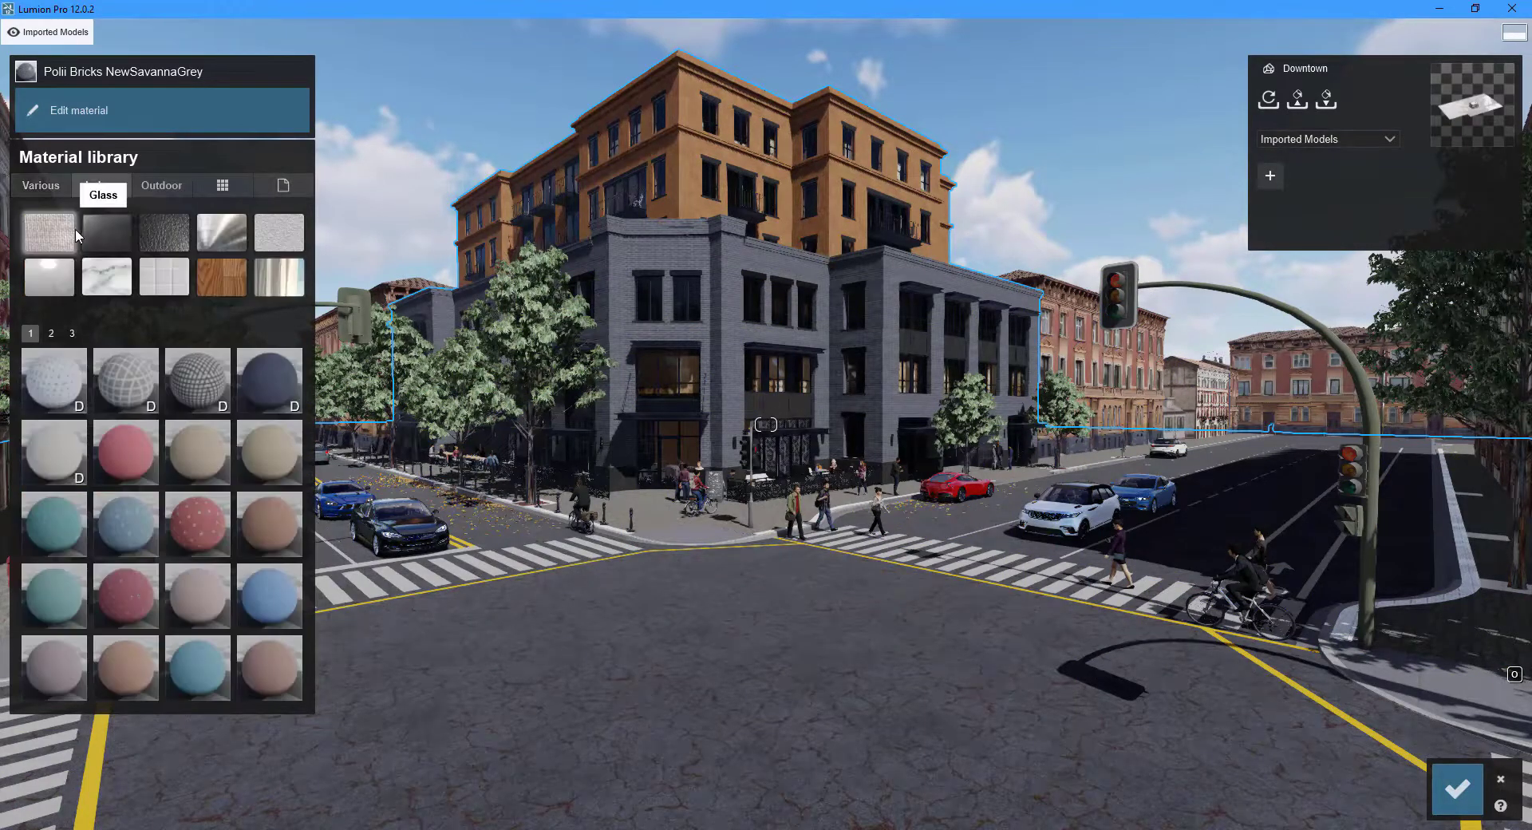
pyautogui.click(148, 233)
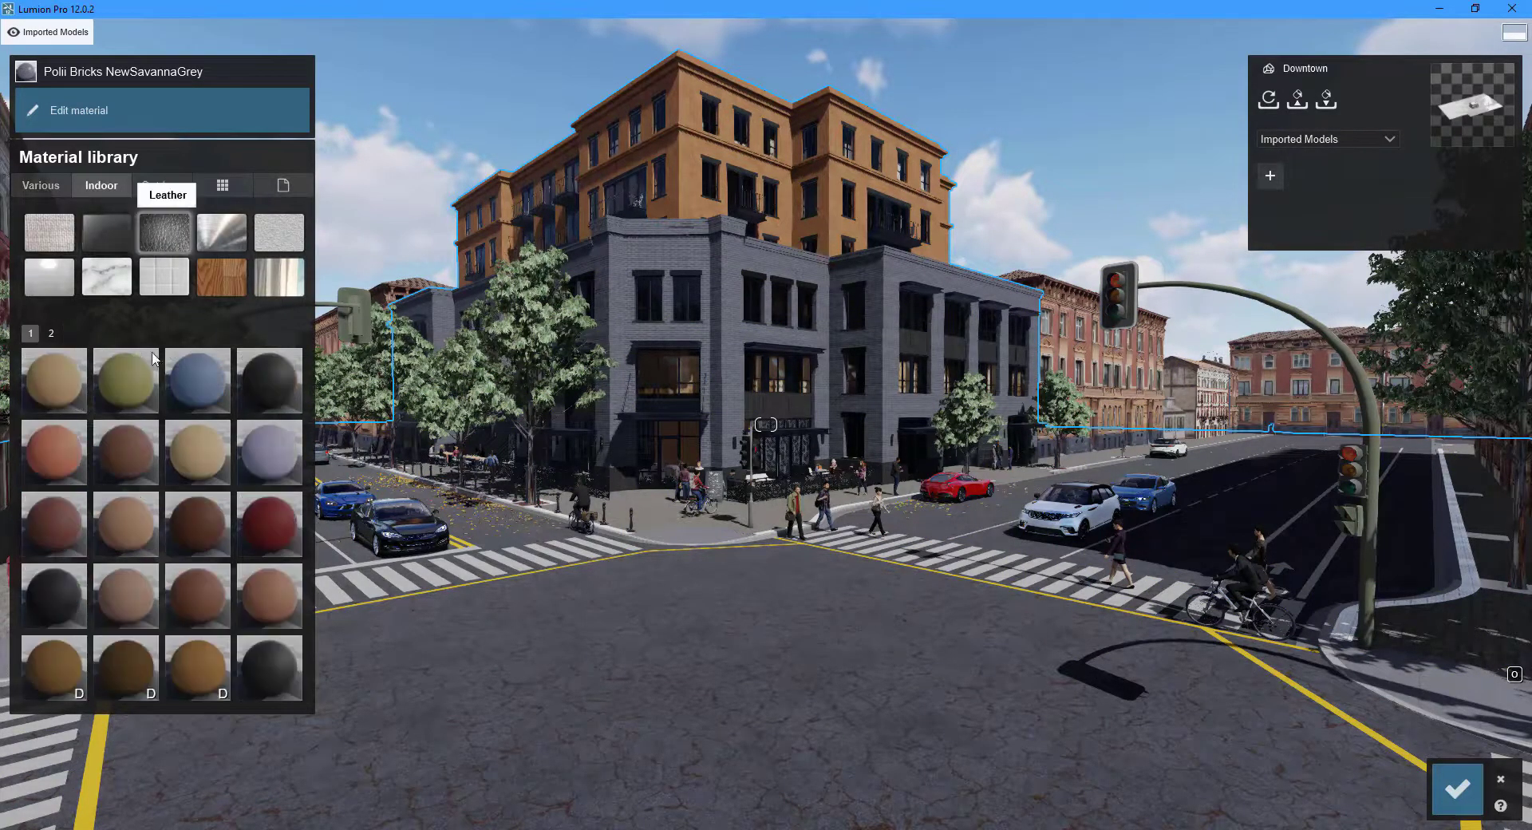
pyautogui.click(209, 275)
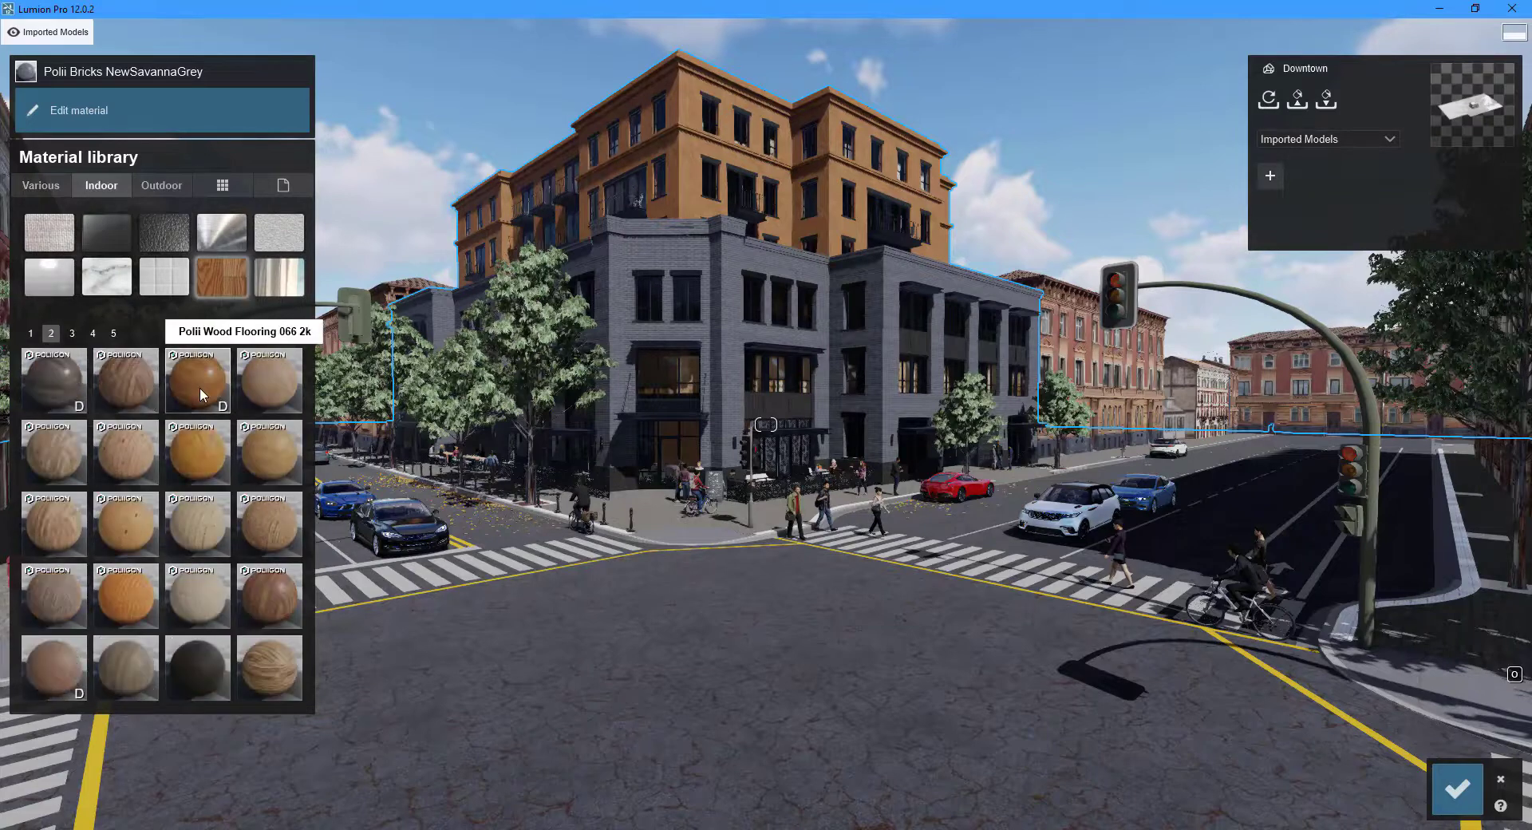
pyautogui.click(107, 276)
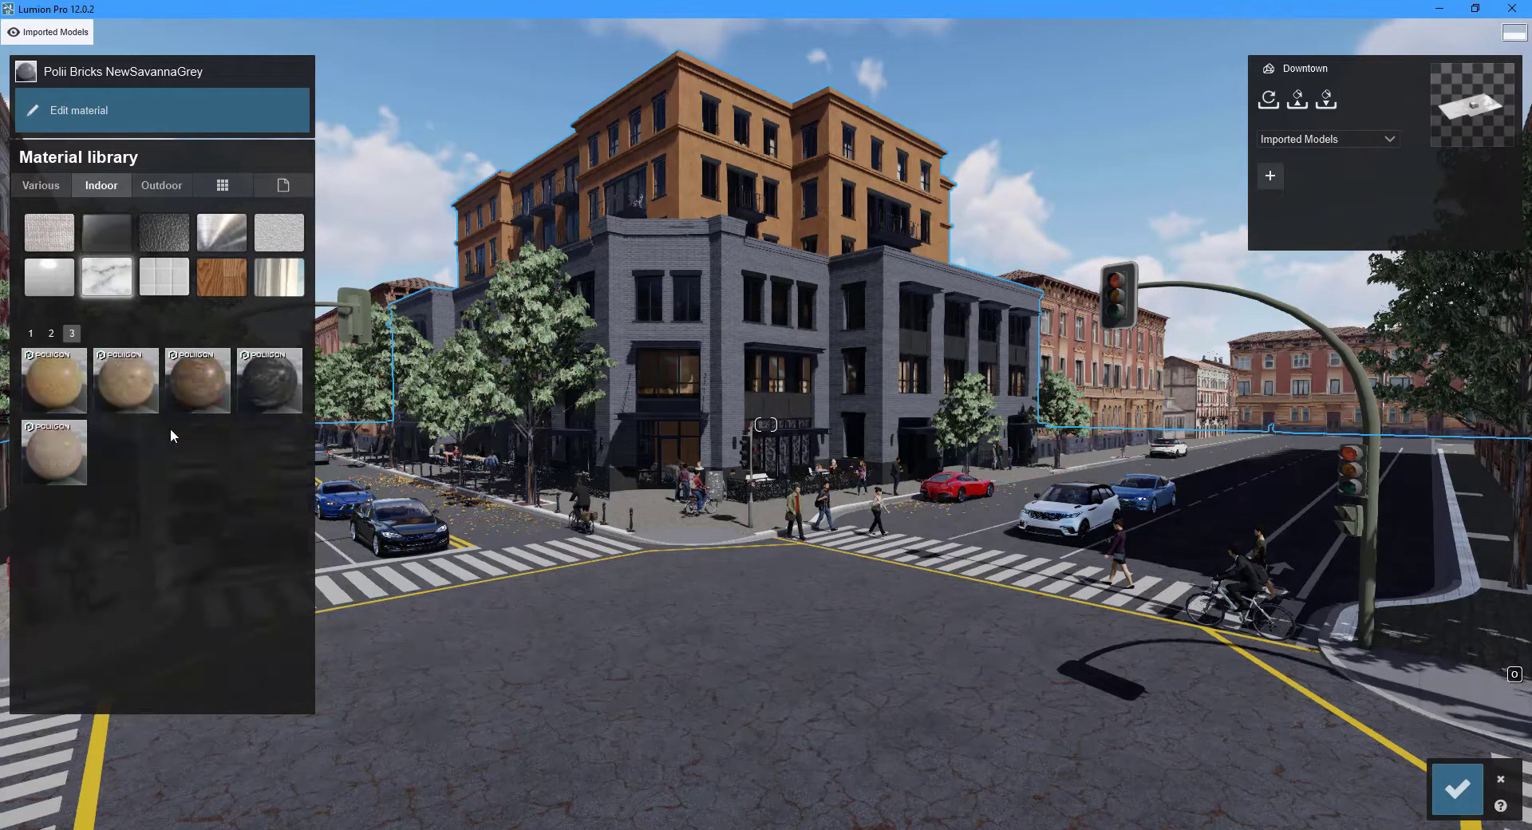
pyautogui.click(148, 187)
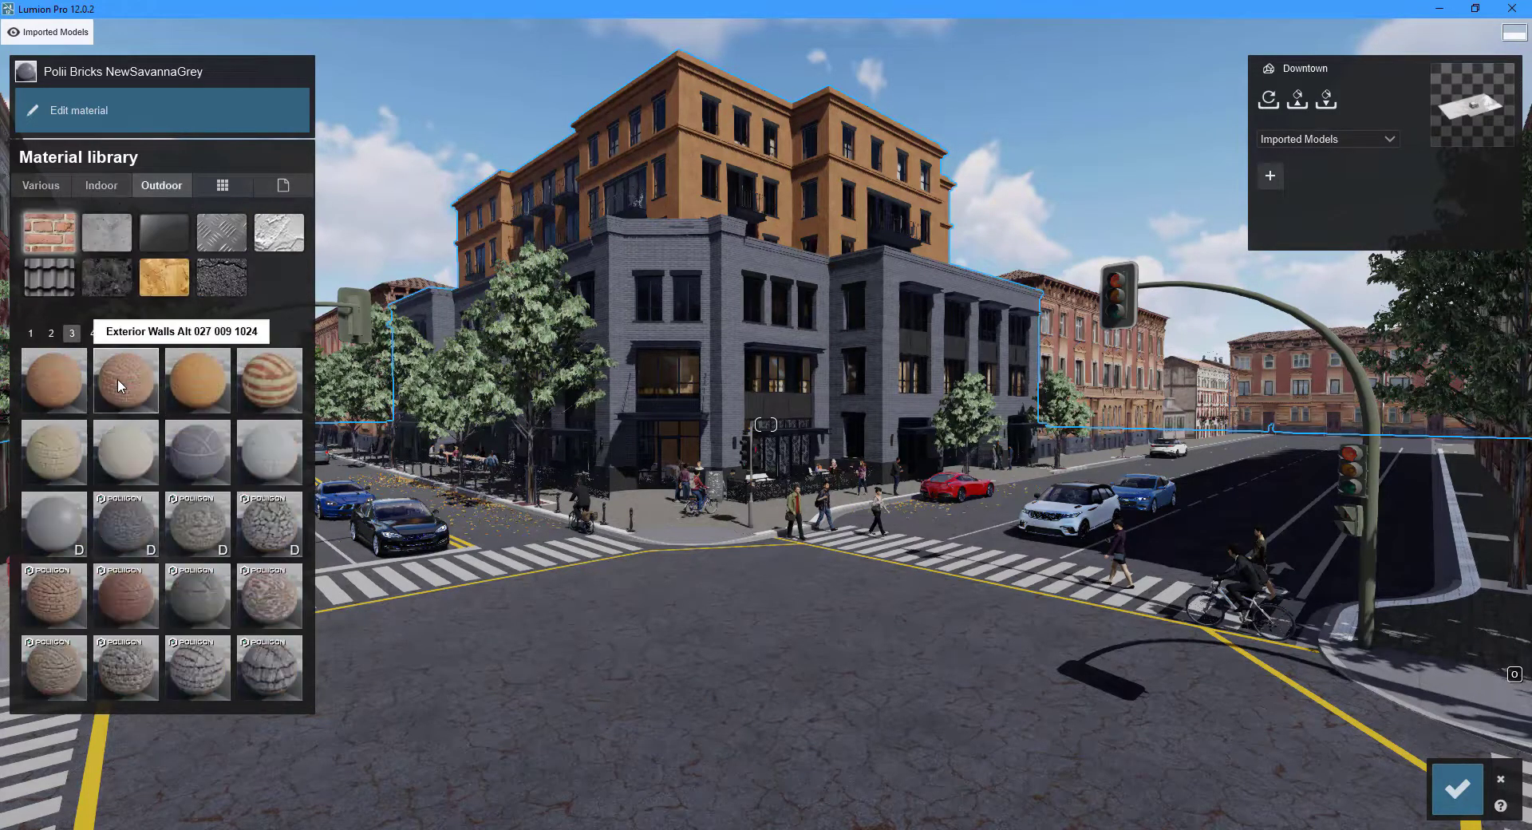
pyautogui.click(121, 280)
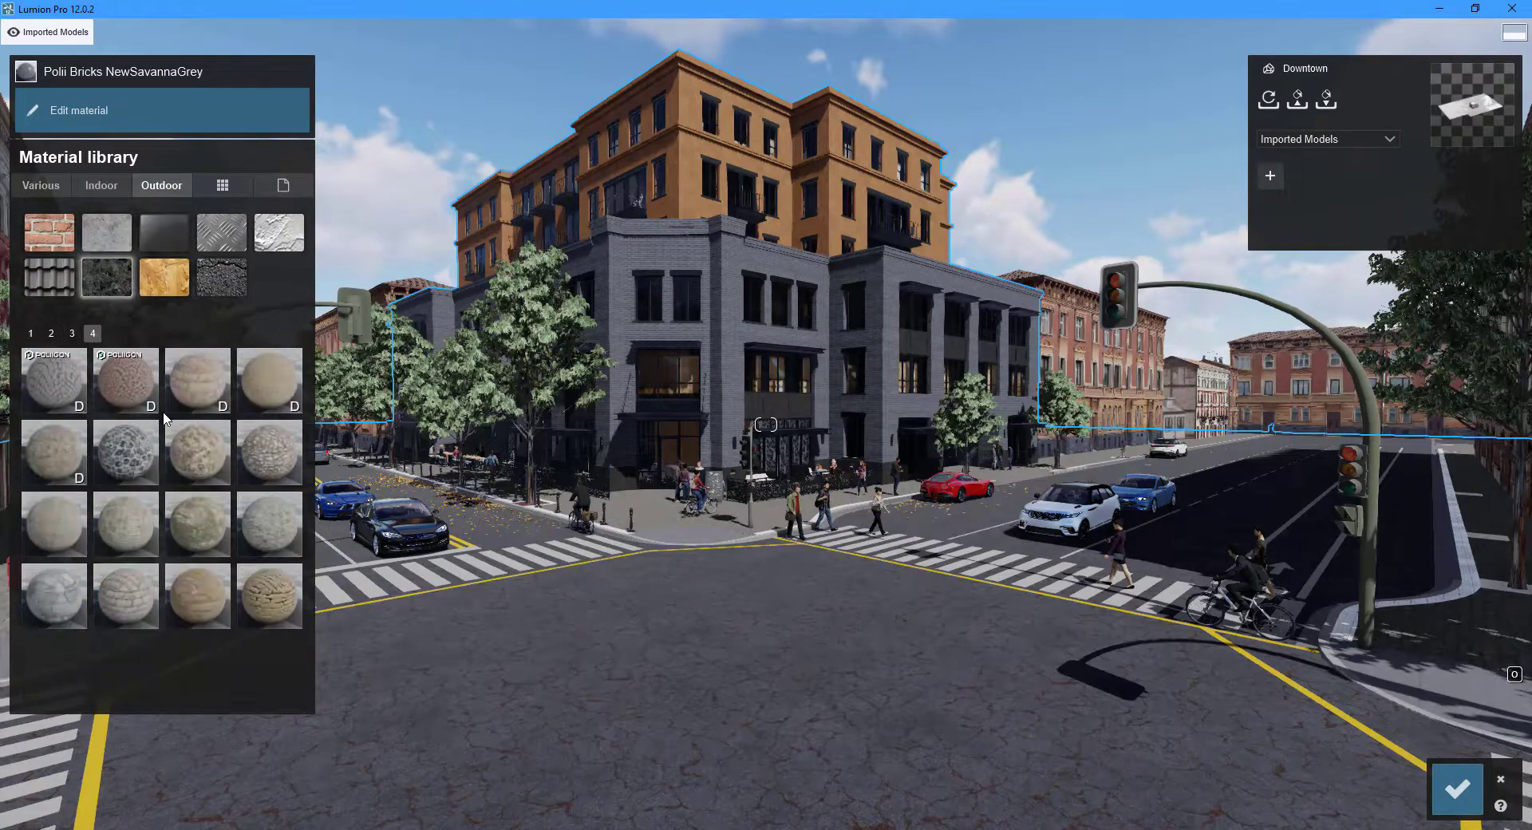
pyautogui.click(166, 295)
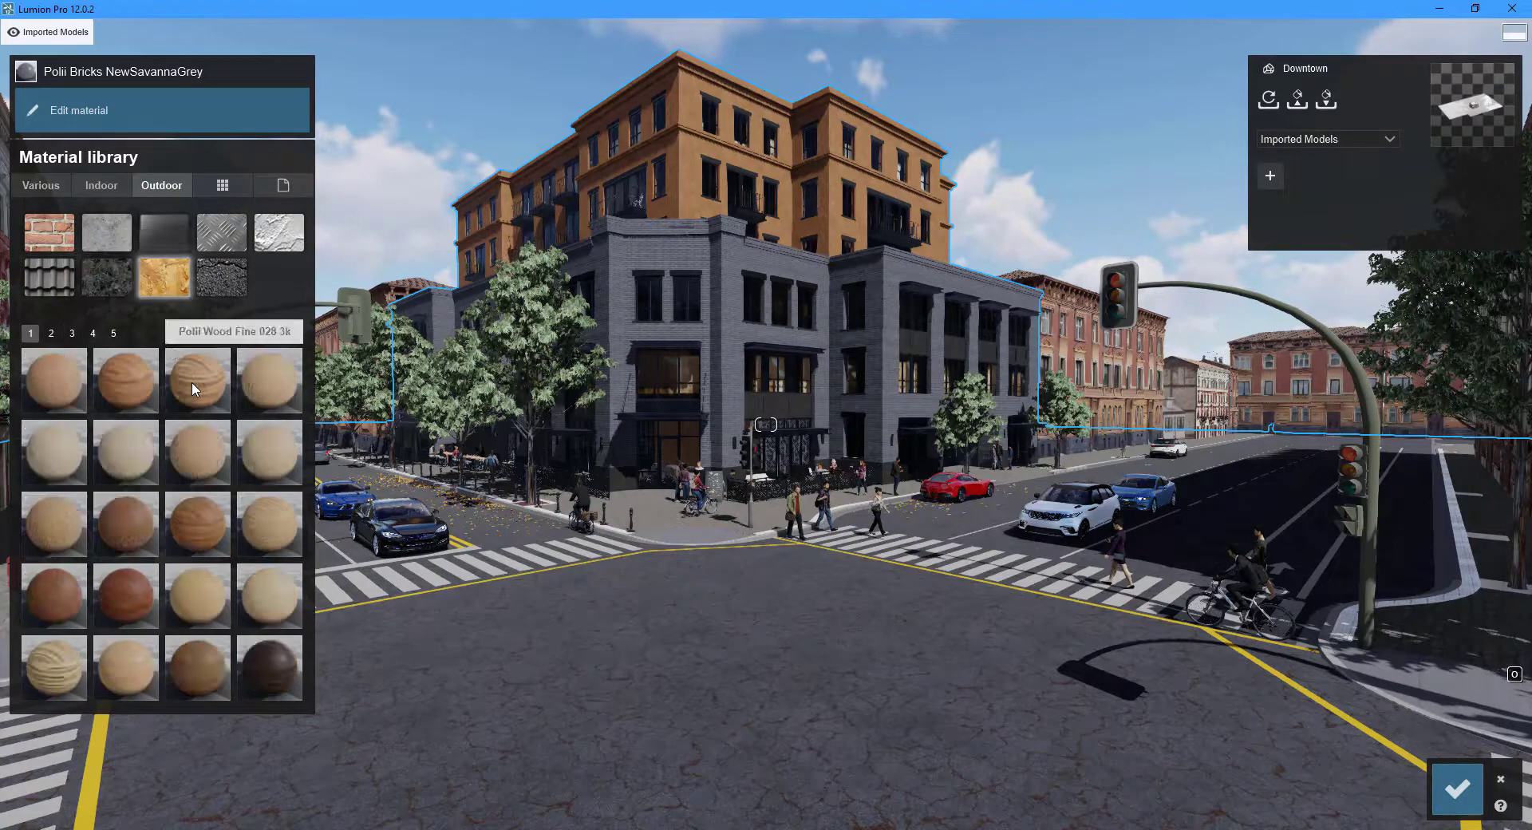
pyautogui.click(212, 280)
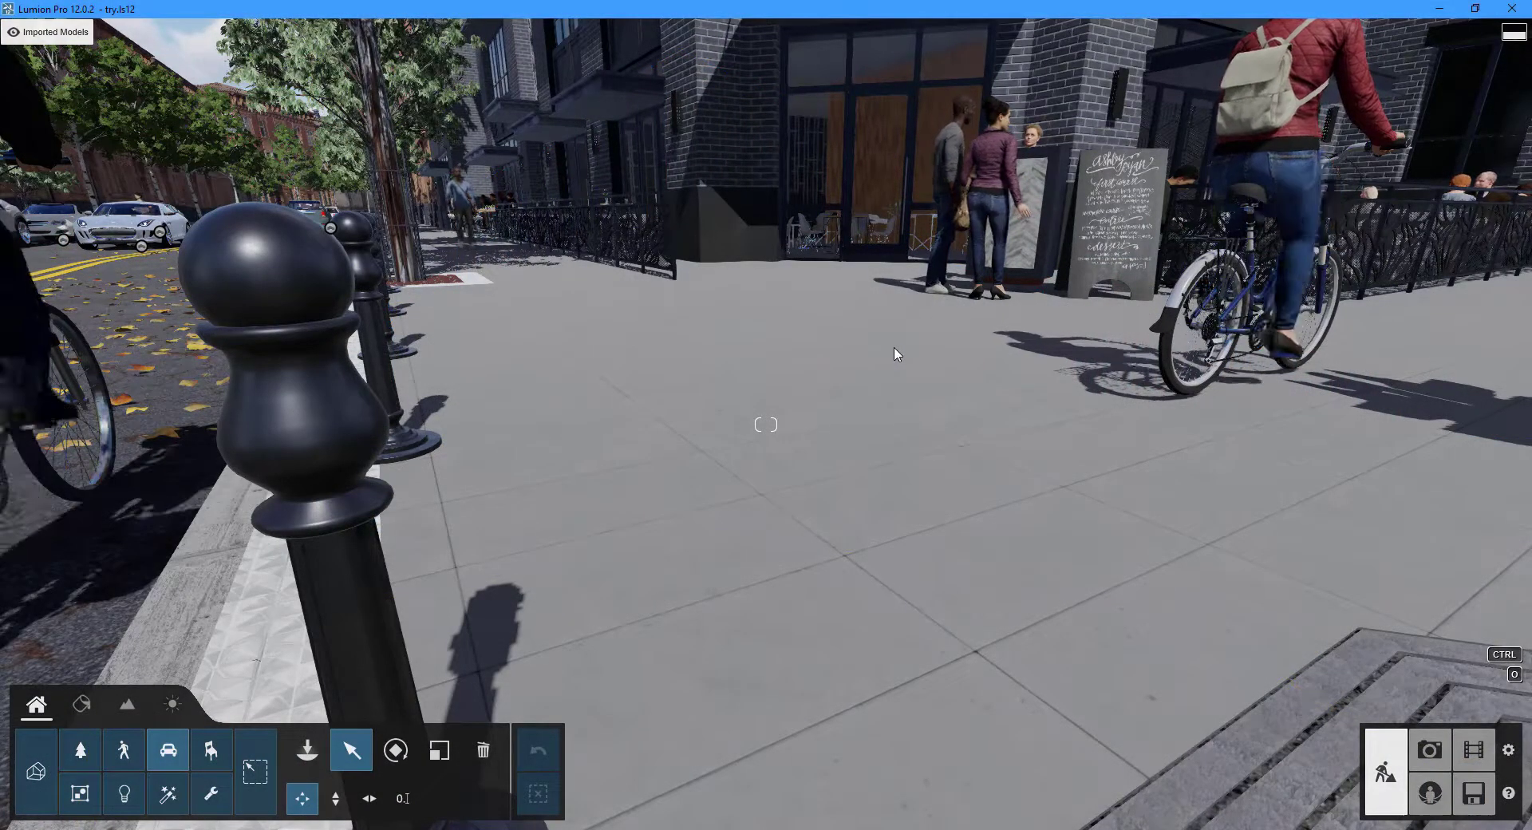
# Step: Replace the sidewalk's concrete material with the outdoor stone material Evermotion Cobblestone 003
pyautogui.click(83, 704)
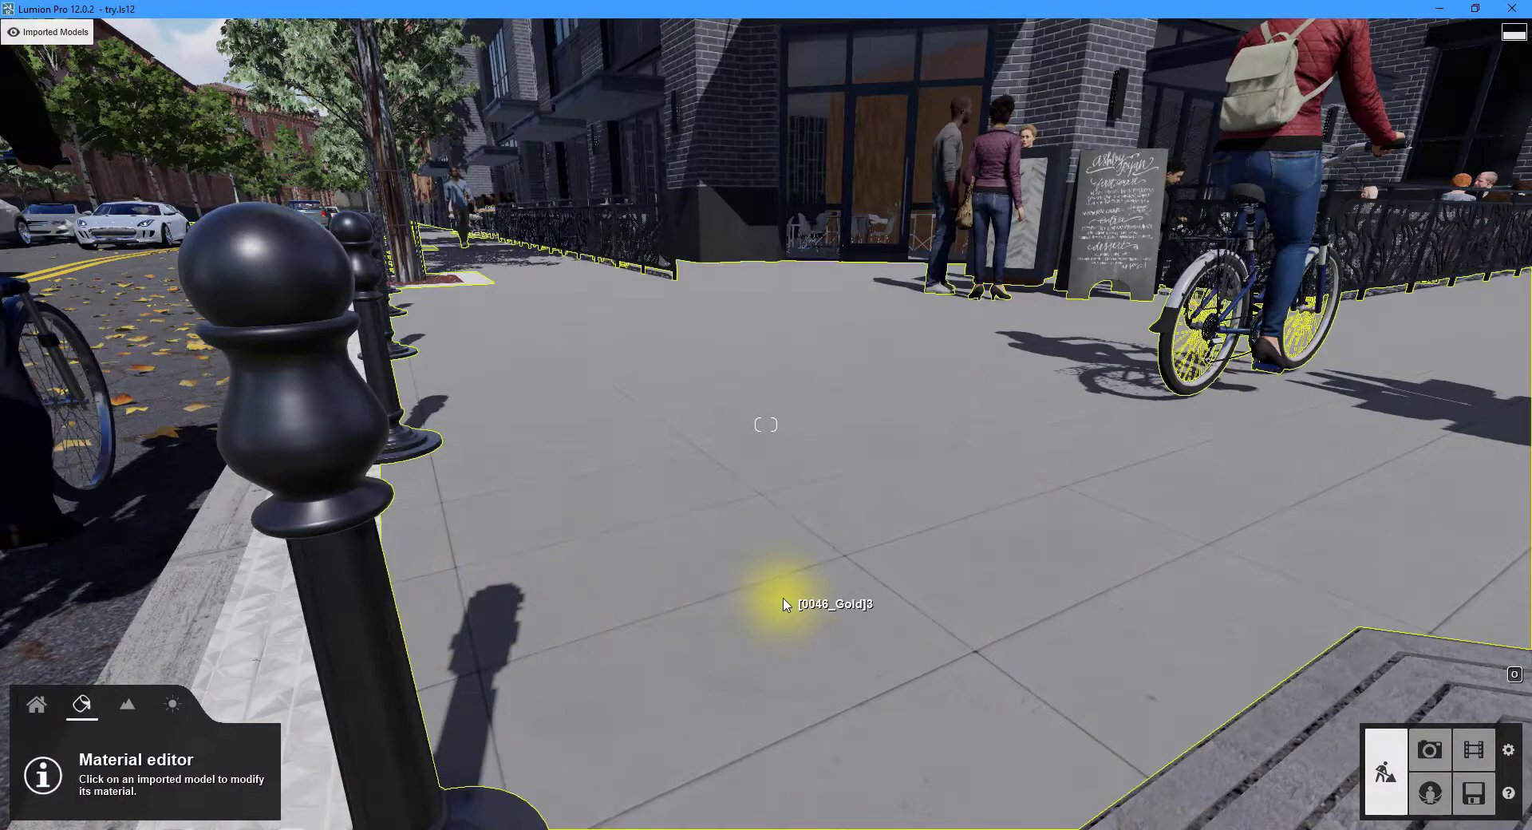
pyautogui.click(786, 604)
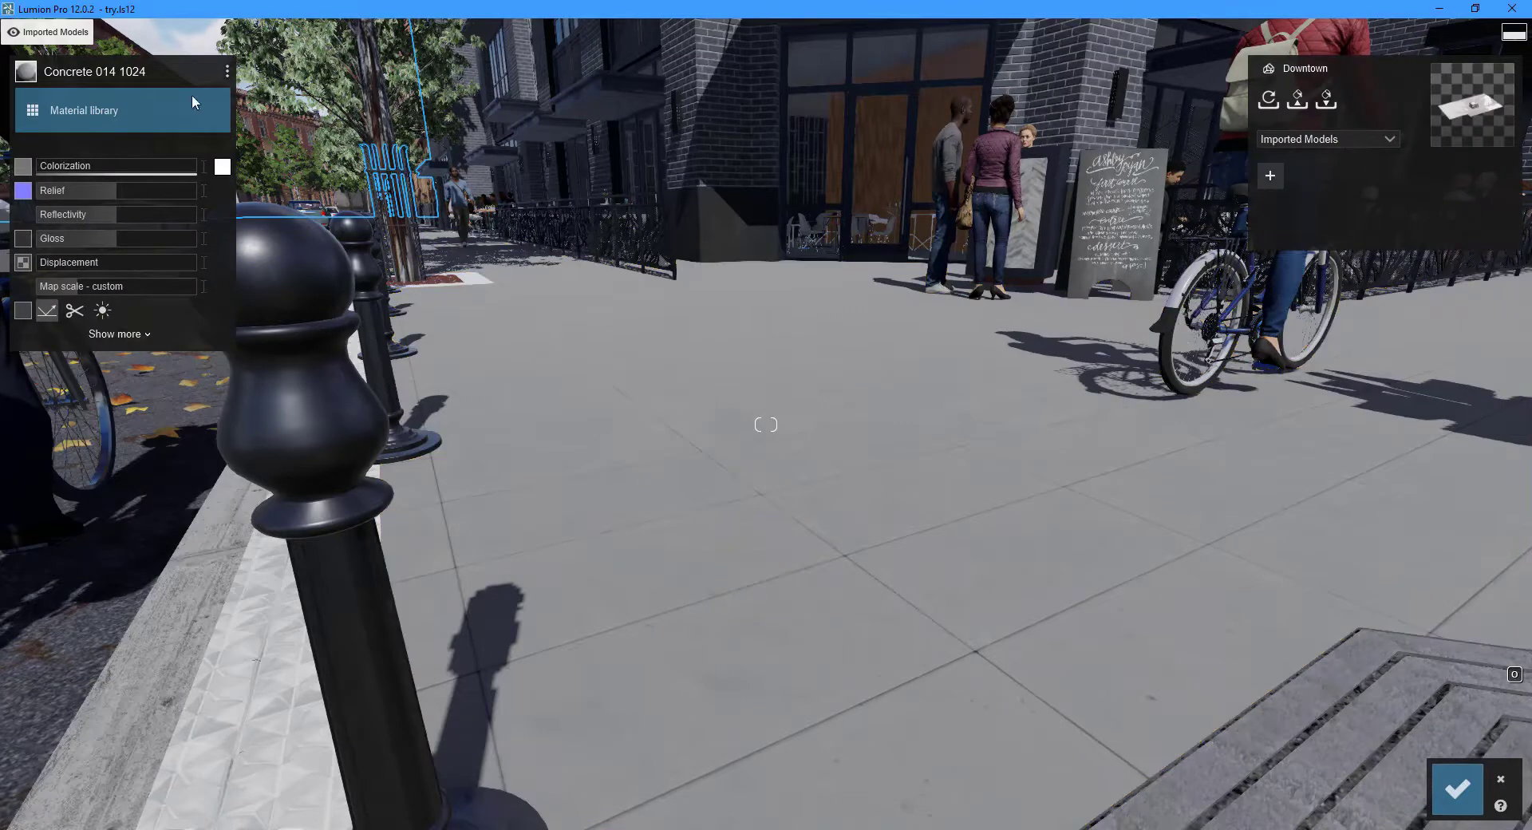
pyautogui.click(107, 92)
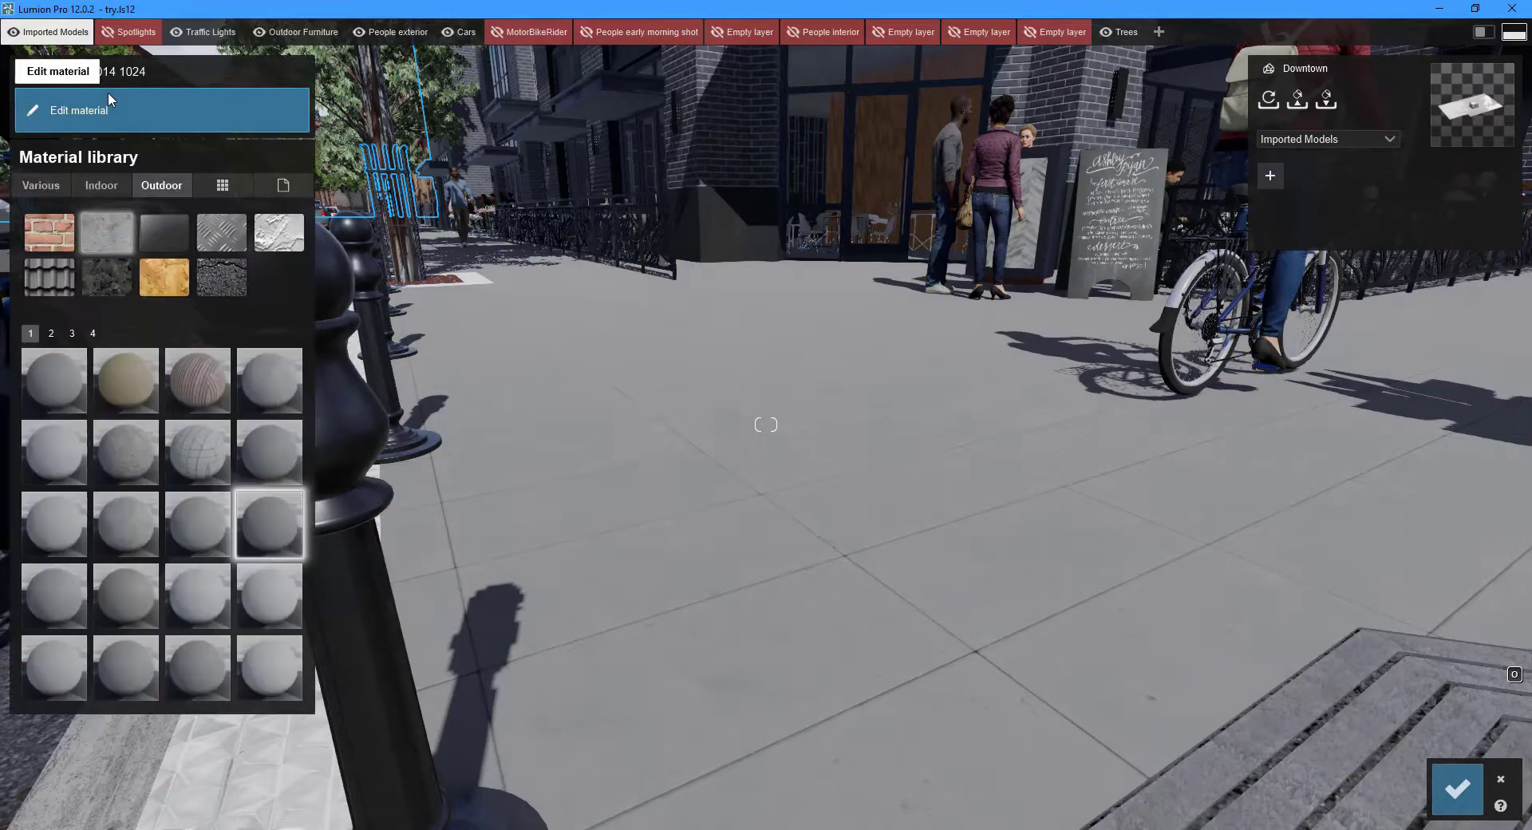
pyautogui.click(162, 186)
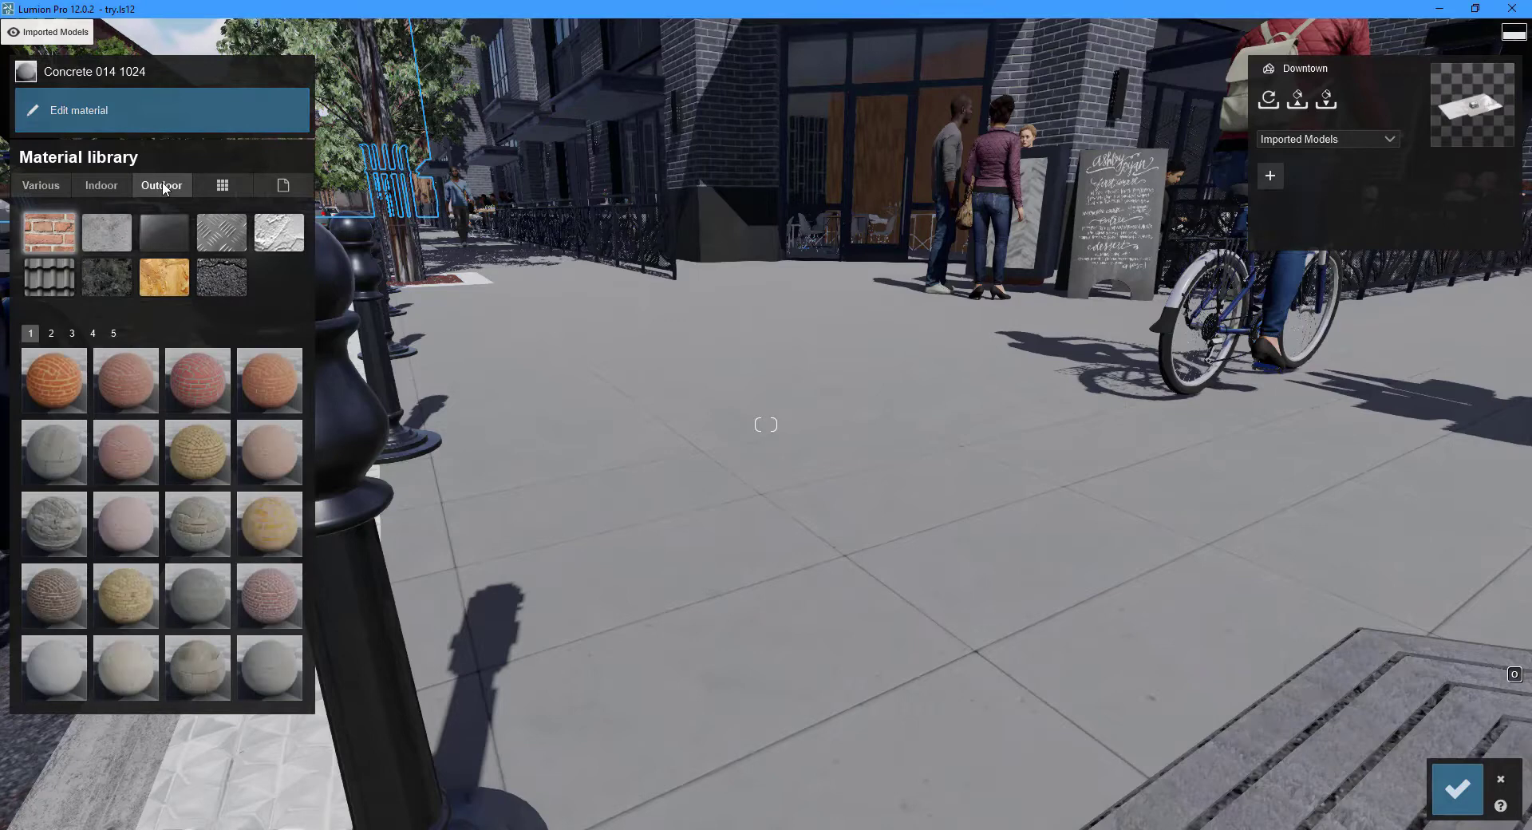
pyautogui.click(103, 277)
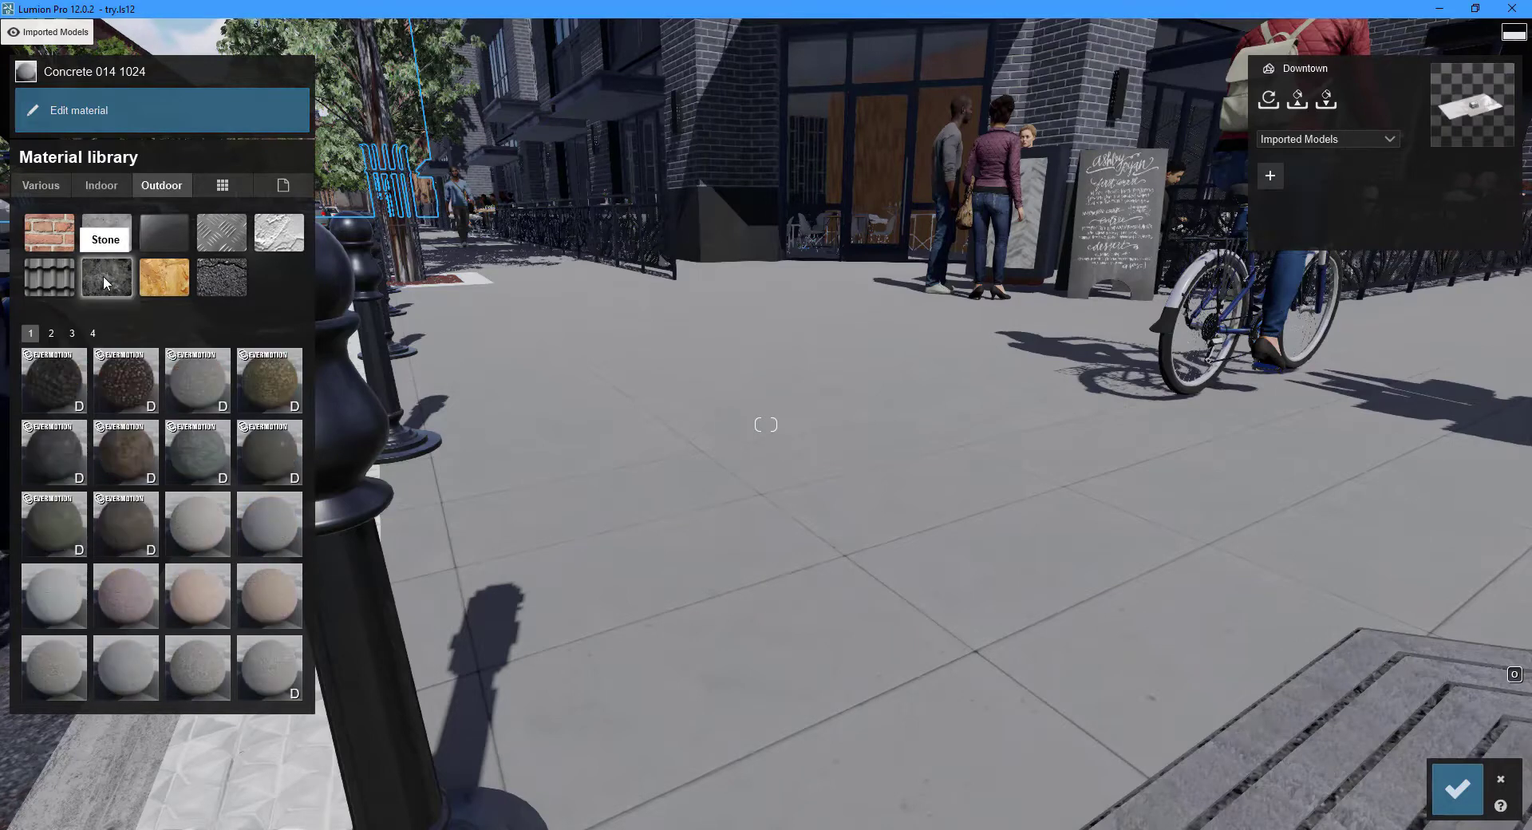
pyautogui.click(200, 401)
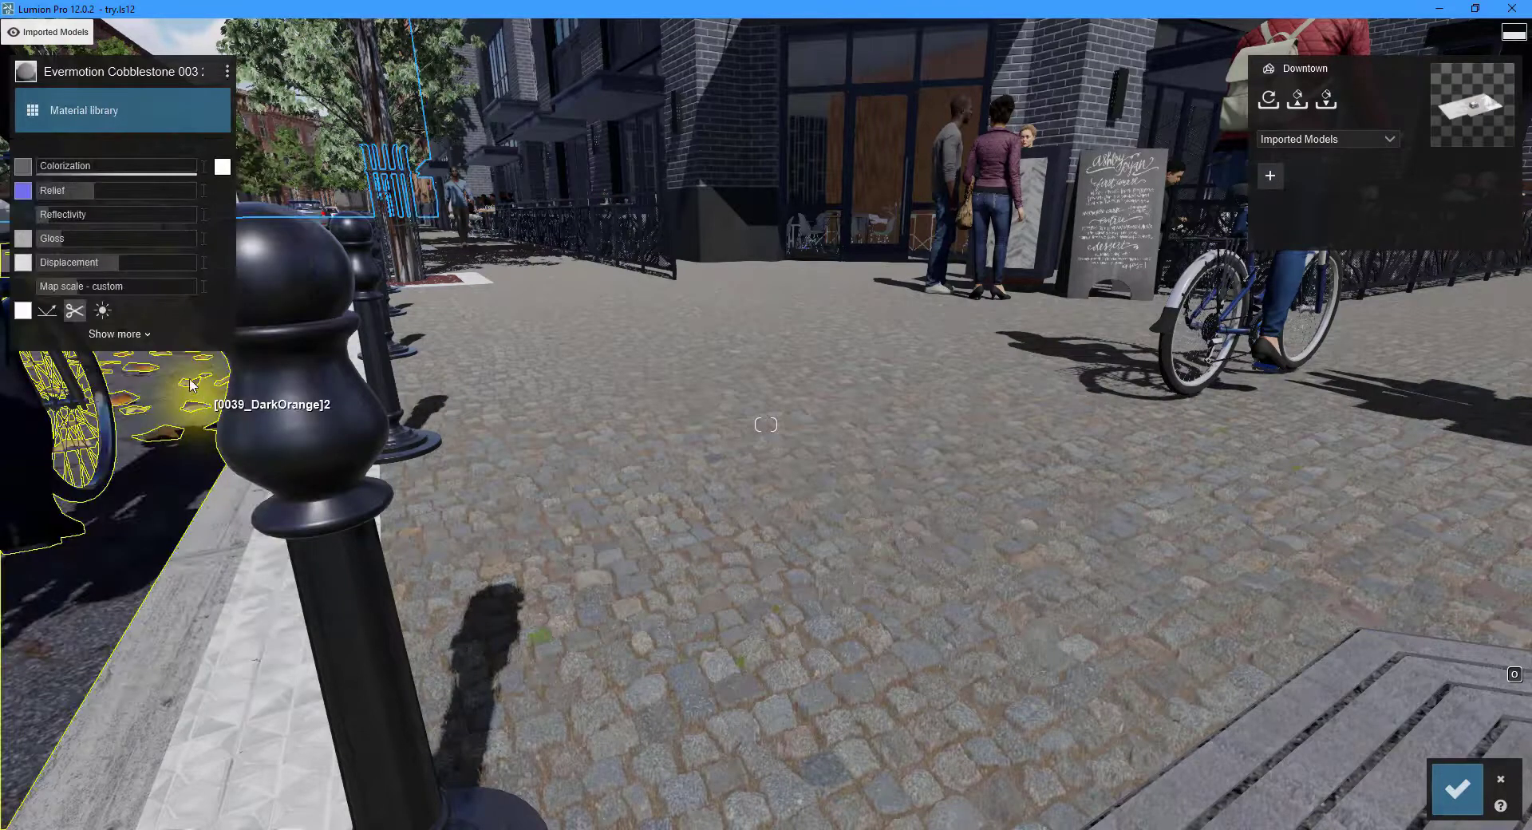
# Step: Lower the cobblestone's relief slightly, adjust its displacement to about 0.6 and set its map scale to about 4.1
pyautogui.moveTo(56, 169)
pyautogui.moveTo(118, 166); pyautogui.dragTo(185, 261)
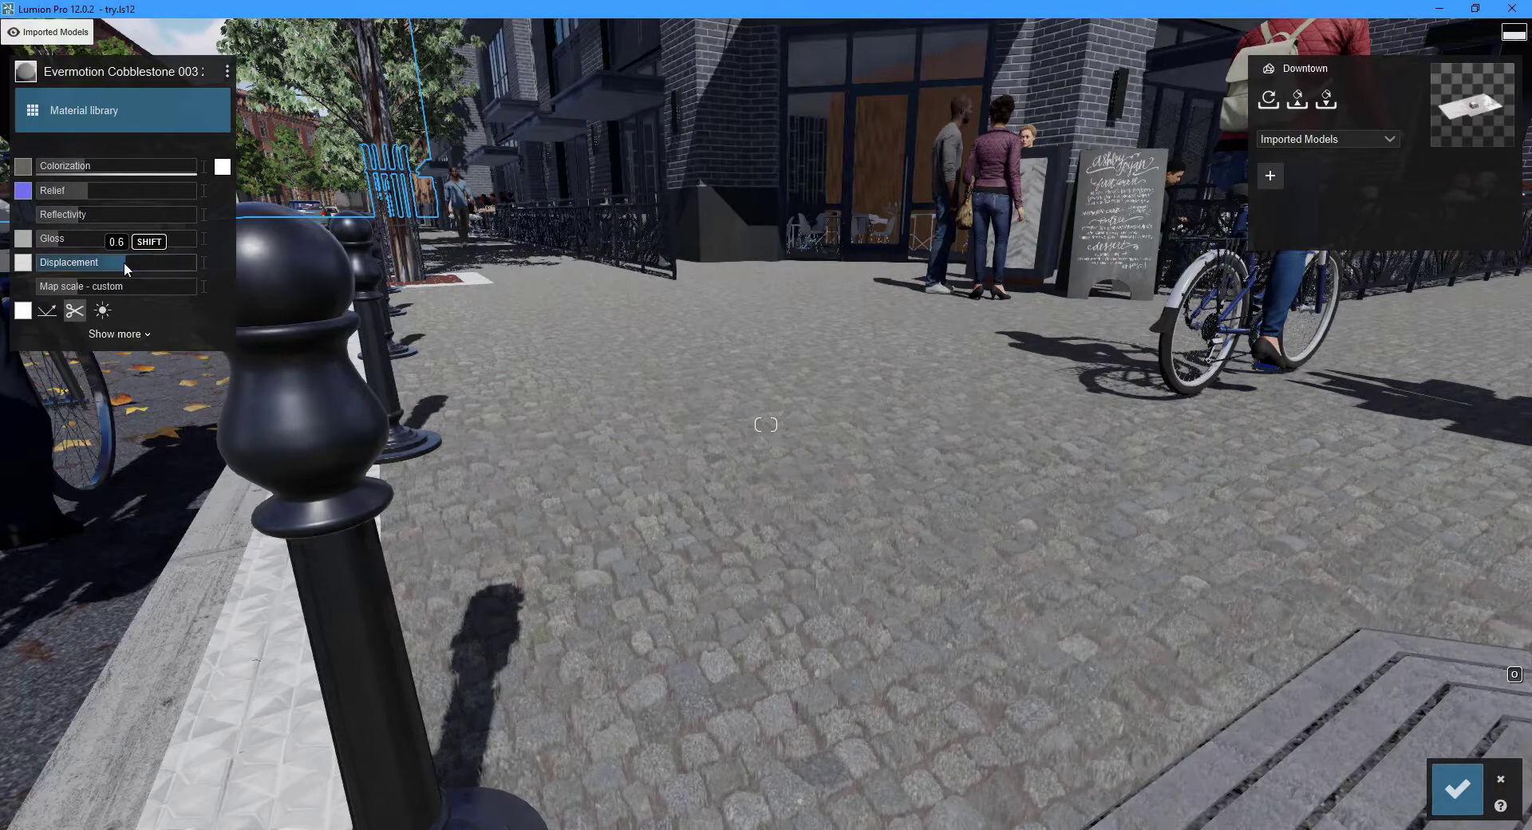
pyautogui.moveTo(88, 285)
pyautogui.mouseDown()
pyautogui.moveTo(126, 285)
pyautogui.moveTo(82, 286)
pyautogui.mouseUp()
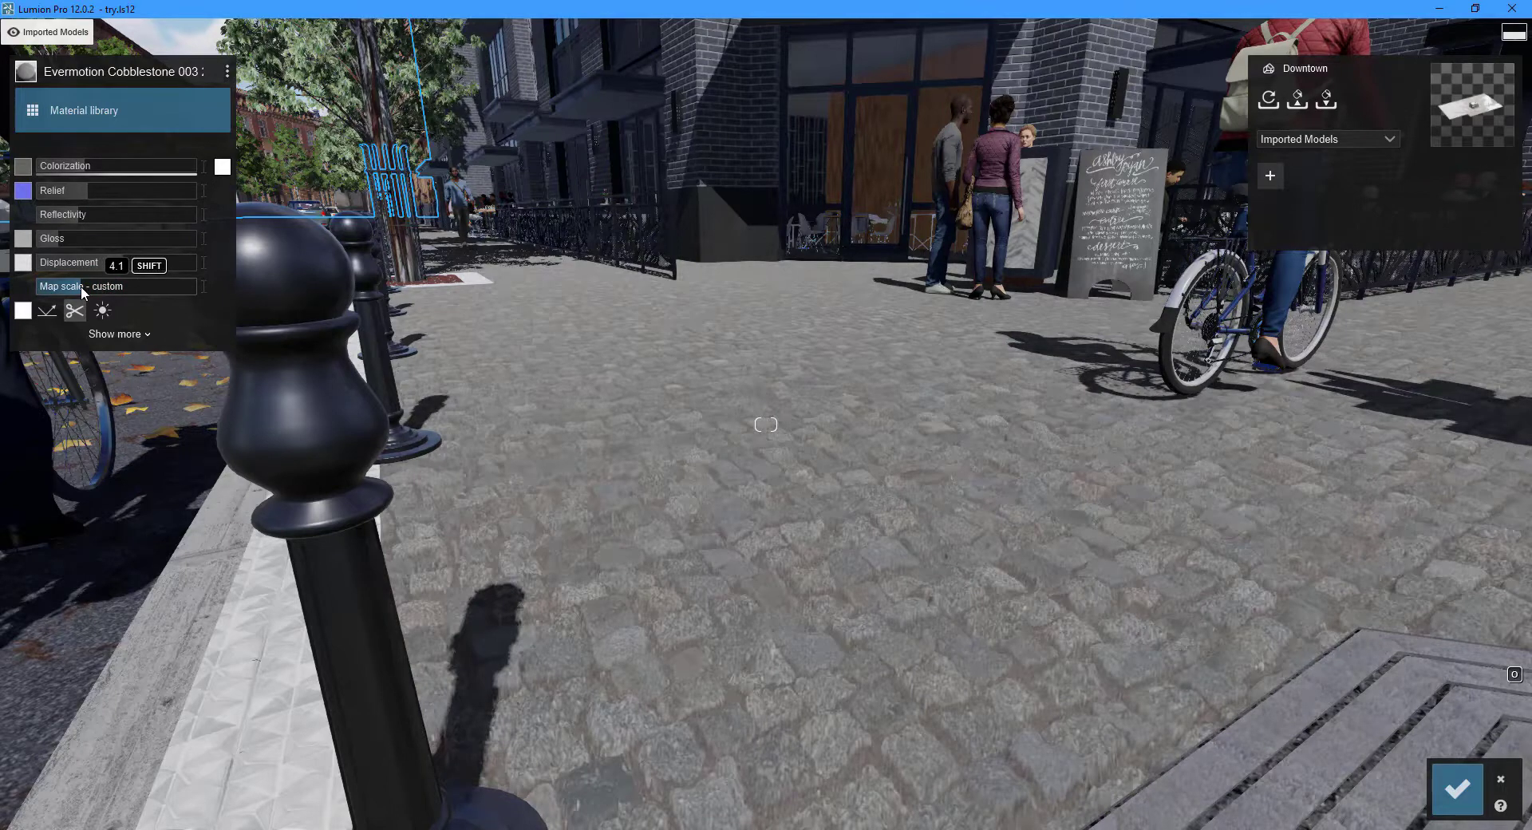
# Step: Review the cobblestone's additional position, orientation and weathering settings, and save the material changes
pyautogui.click(112, 334)
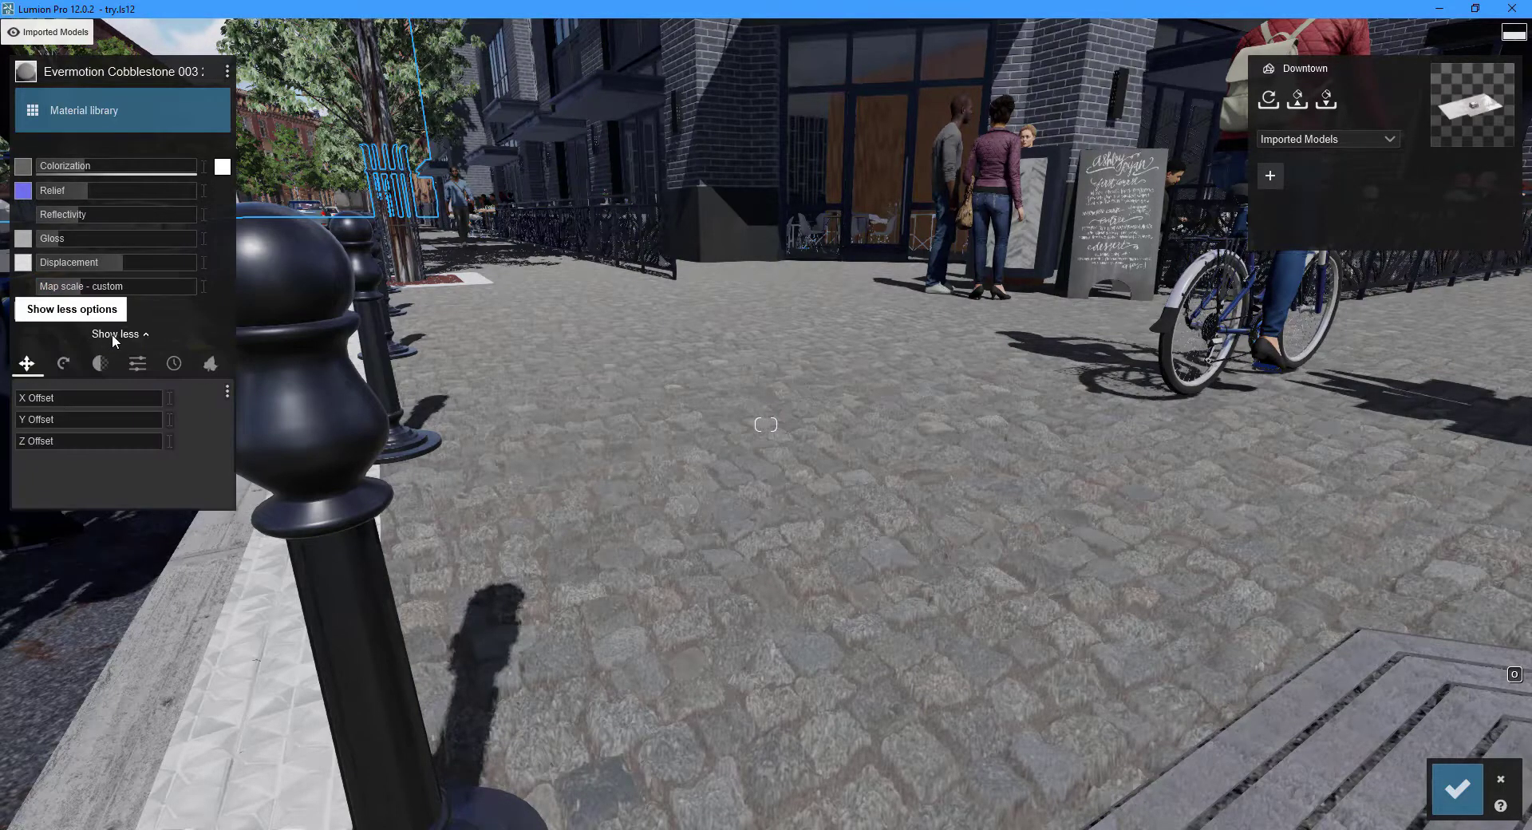
pyautogui.click(112, 363)
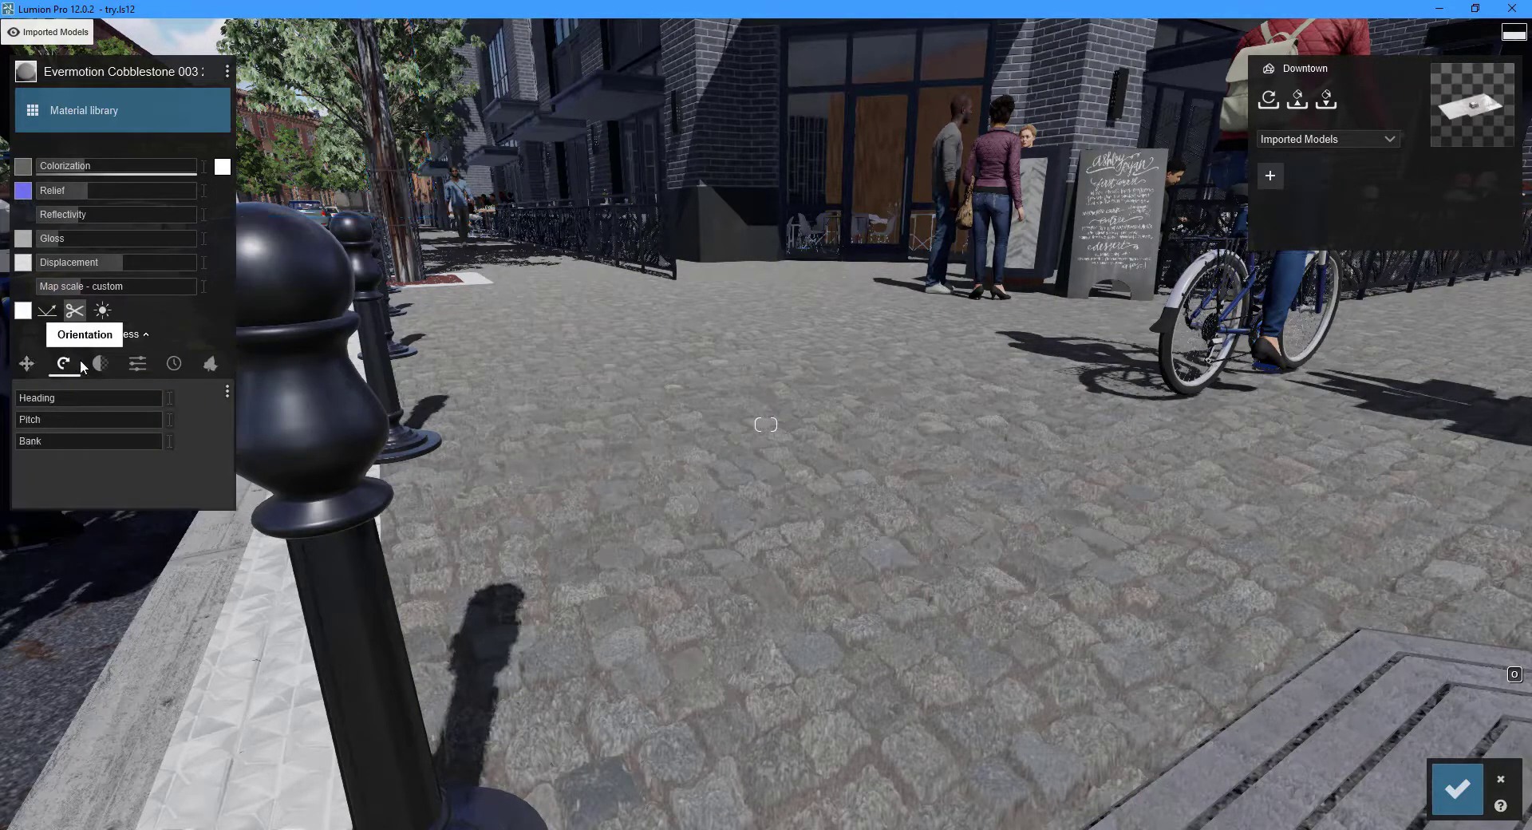
pyautogui.click(138, 363)
pyautogui.click(173, 364)
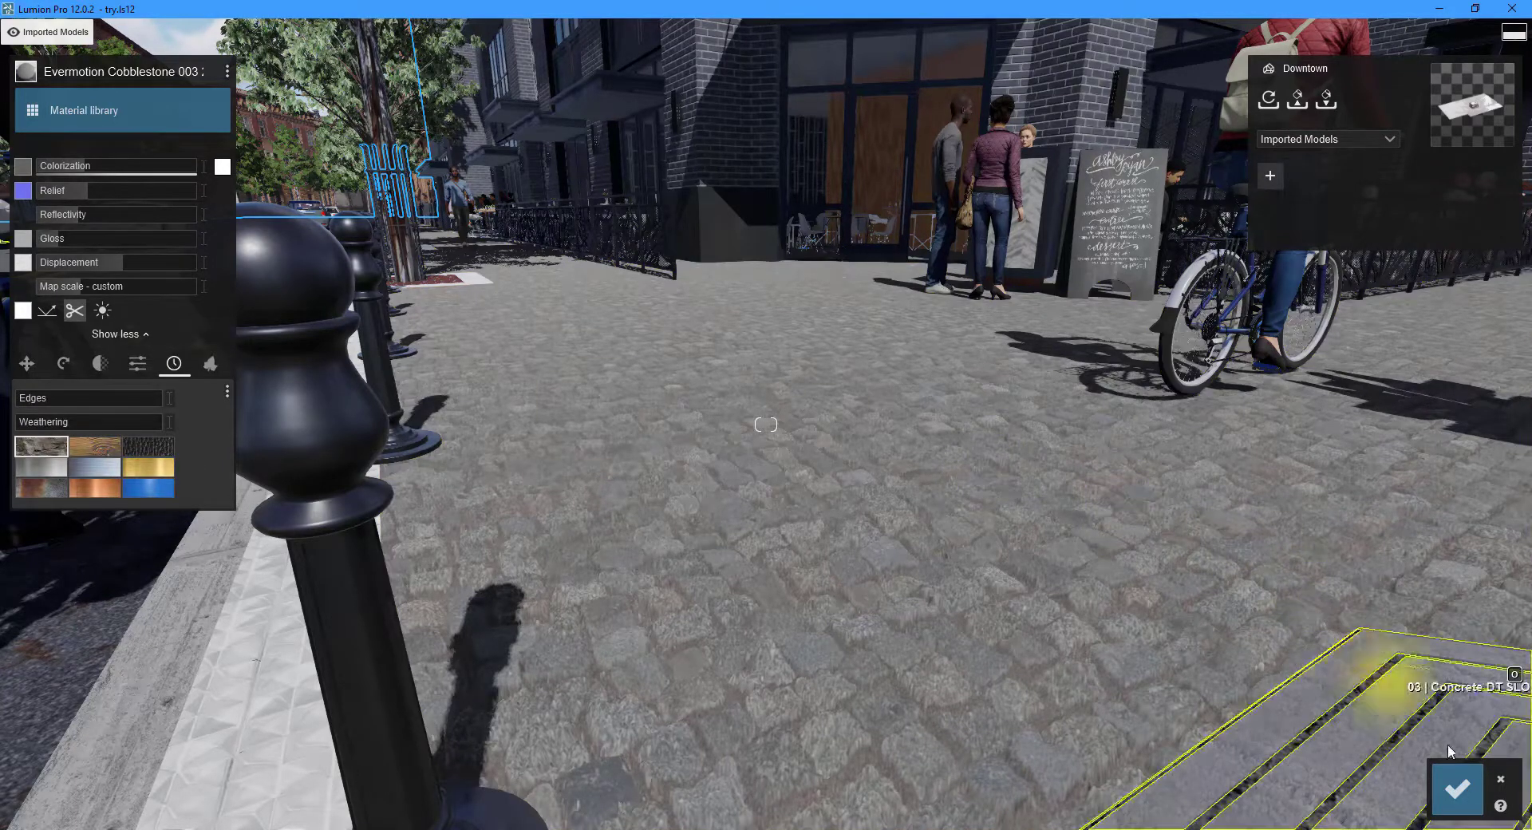
pyautogui.click(1459, 787)
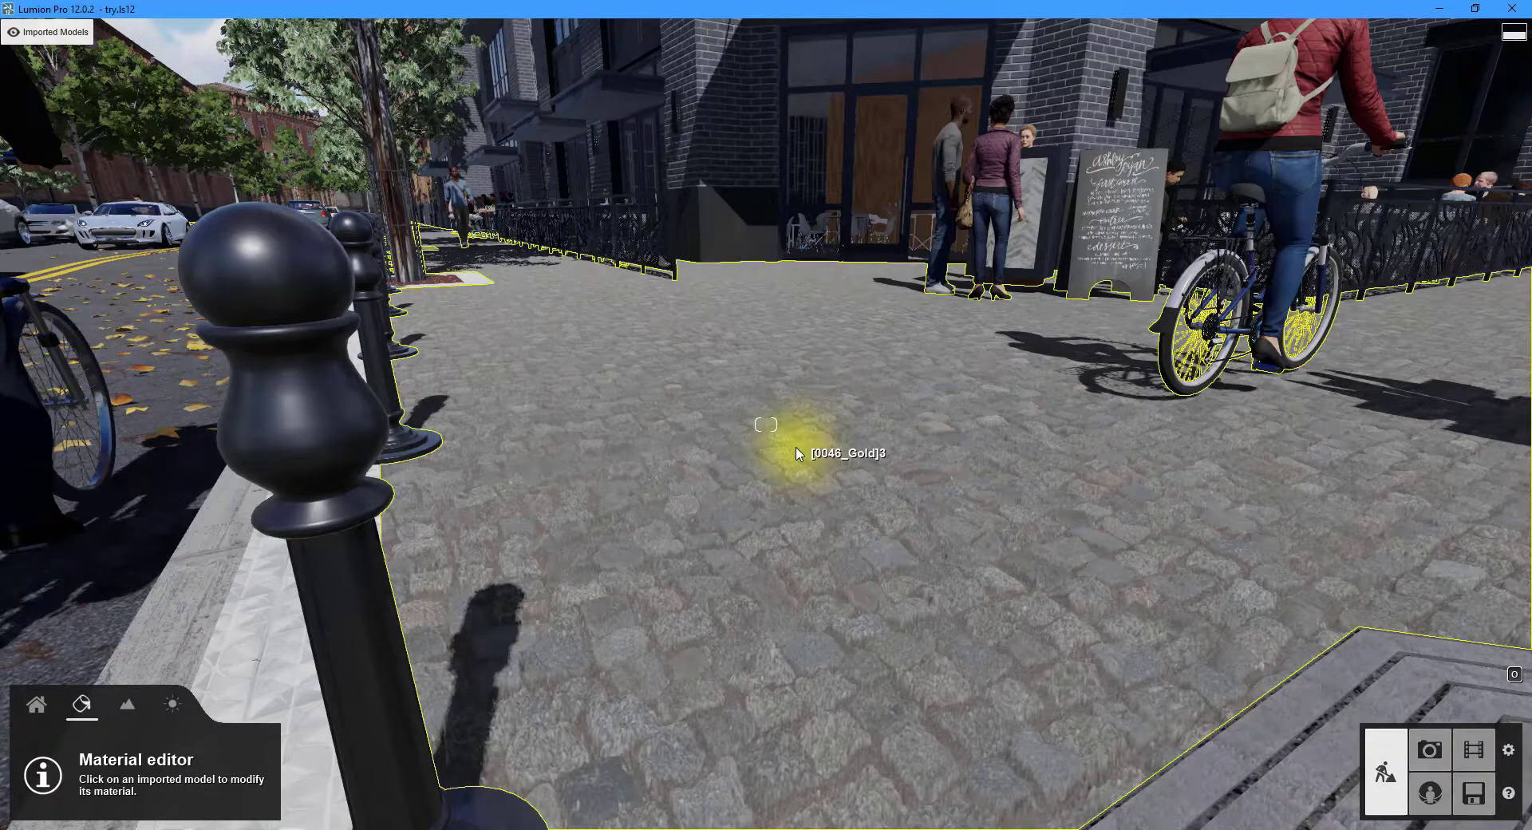
# Step: Reopen the sidewalk's material and replace it with a new Standard material
pyautogui.click(797, 453)
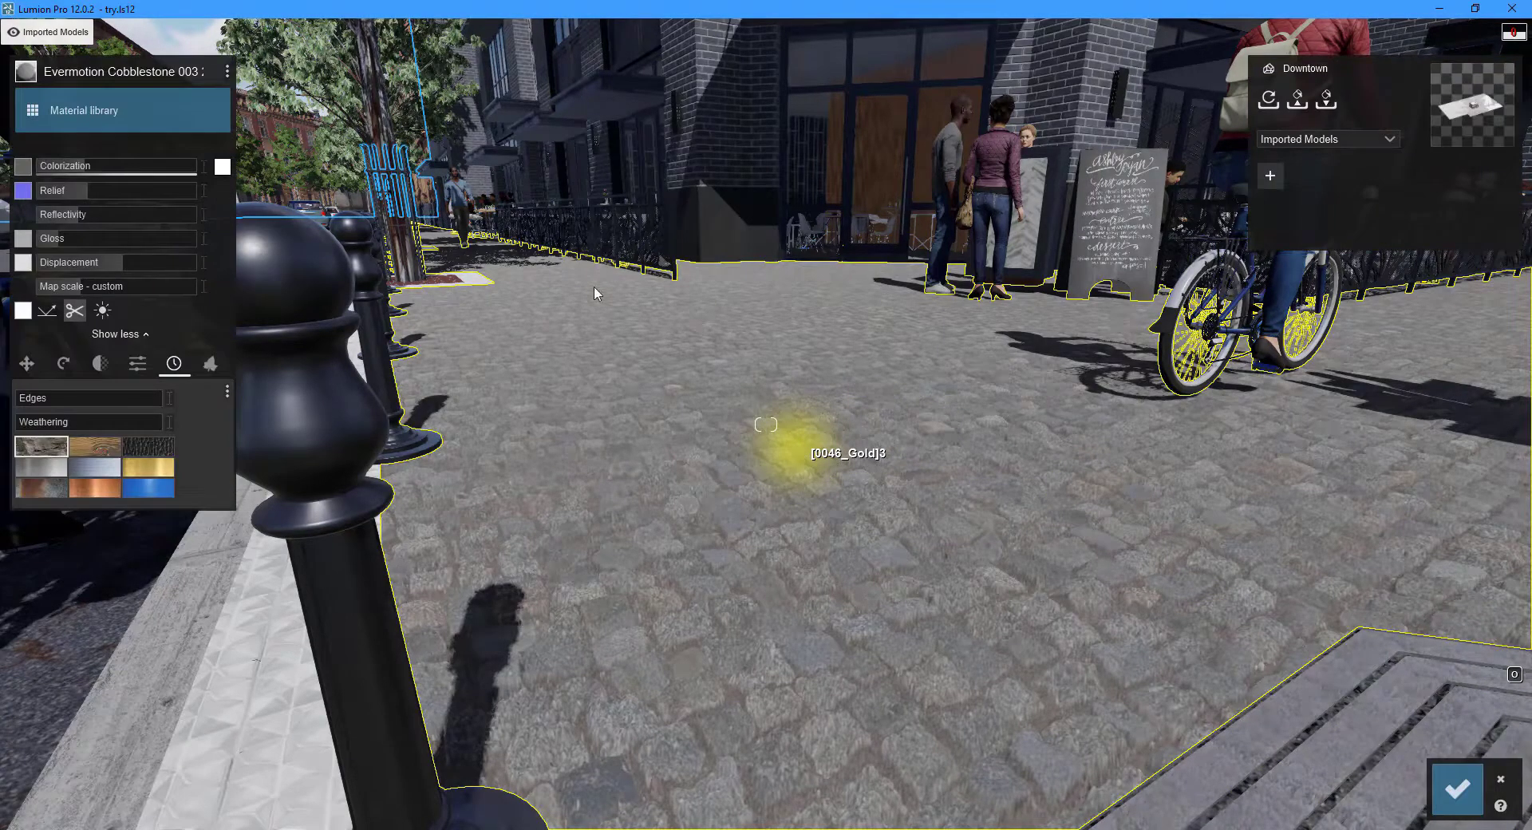
pyautogui.click(151, 118)
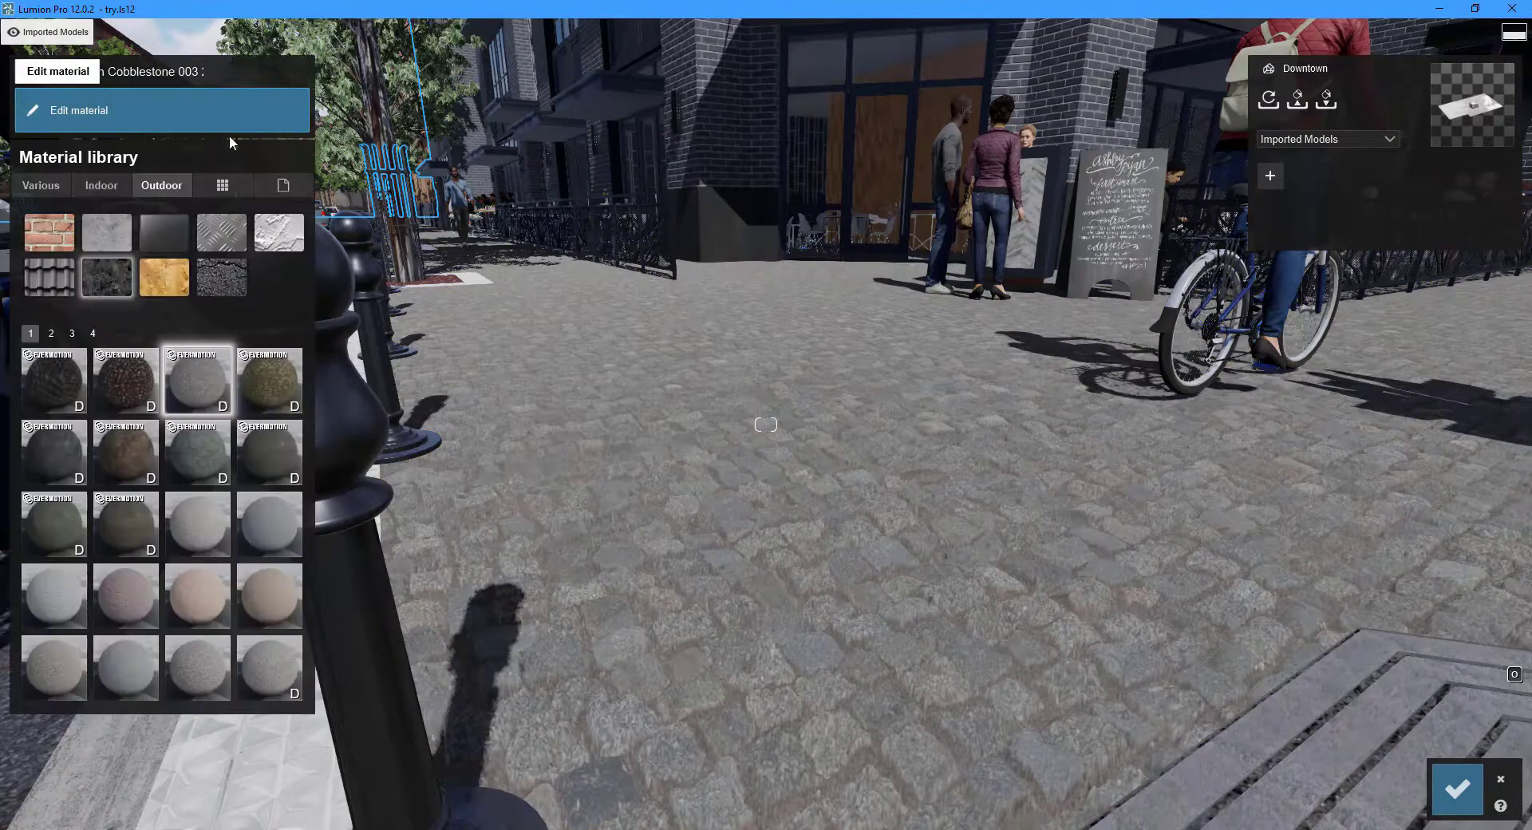
pyautogui.click(289, 184)
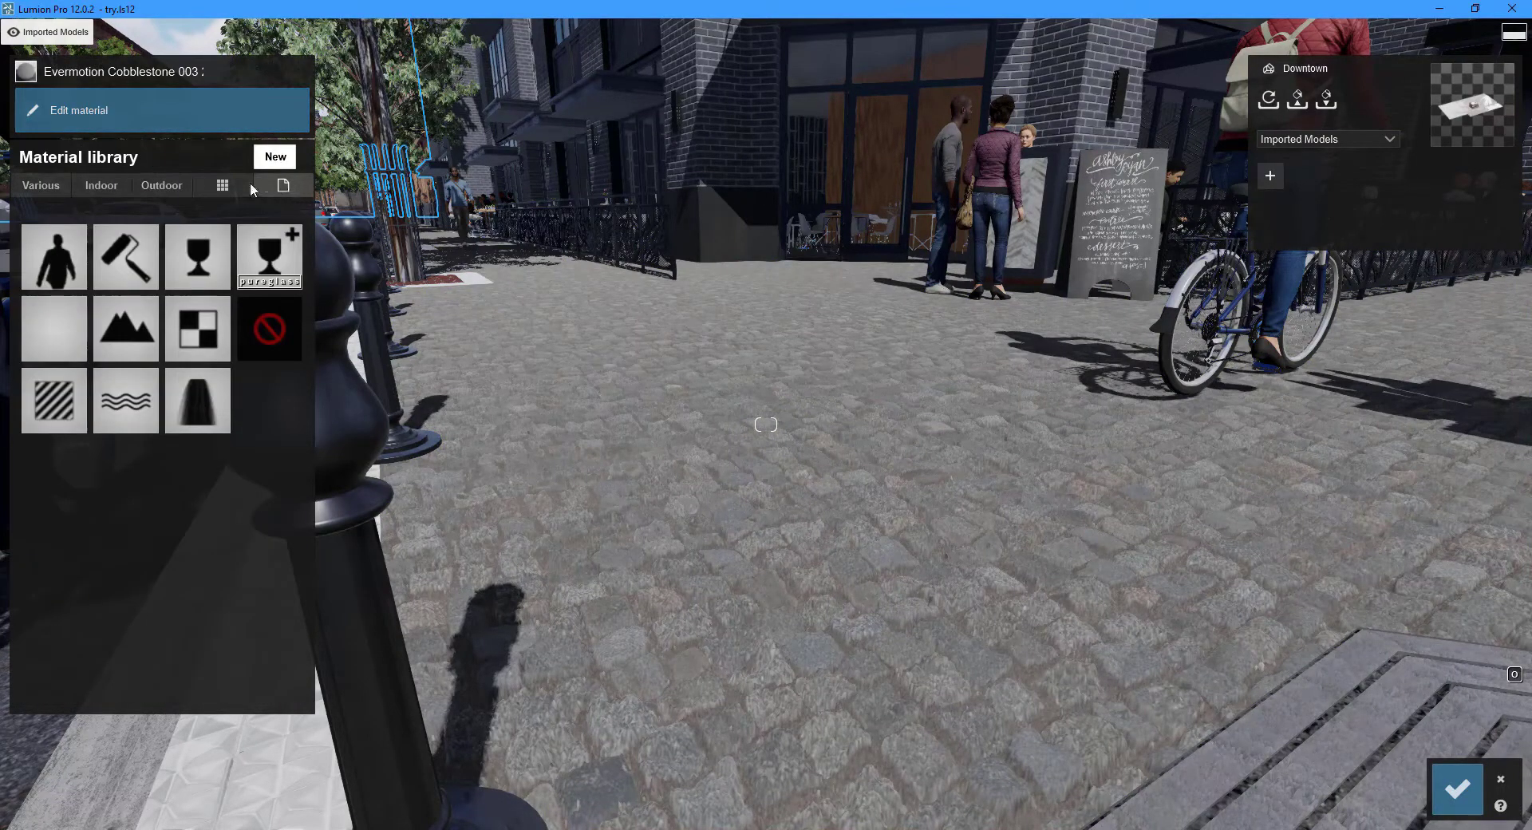
pyautogui.click(56, 405)
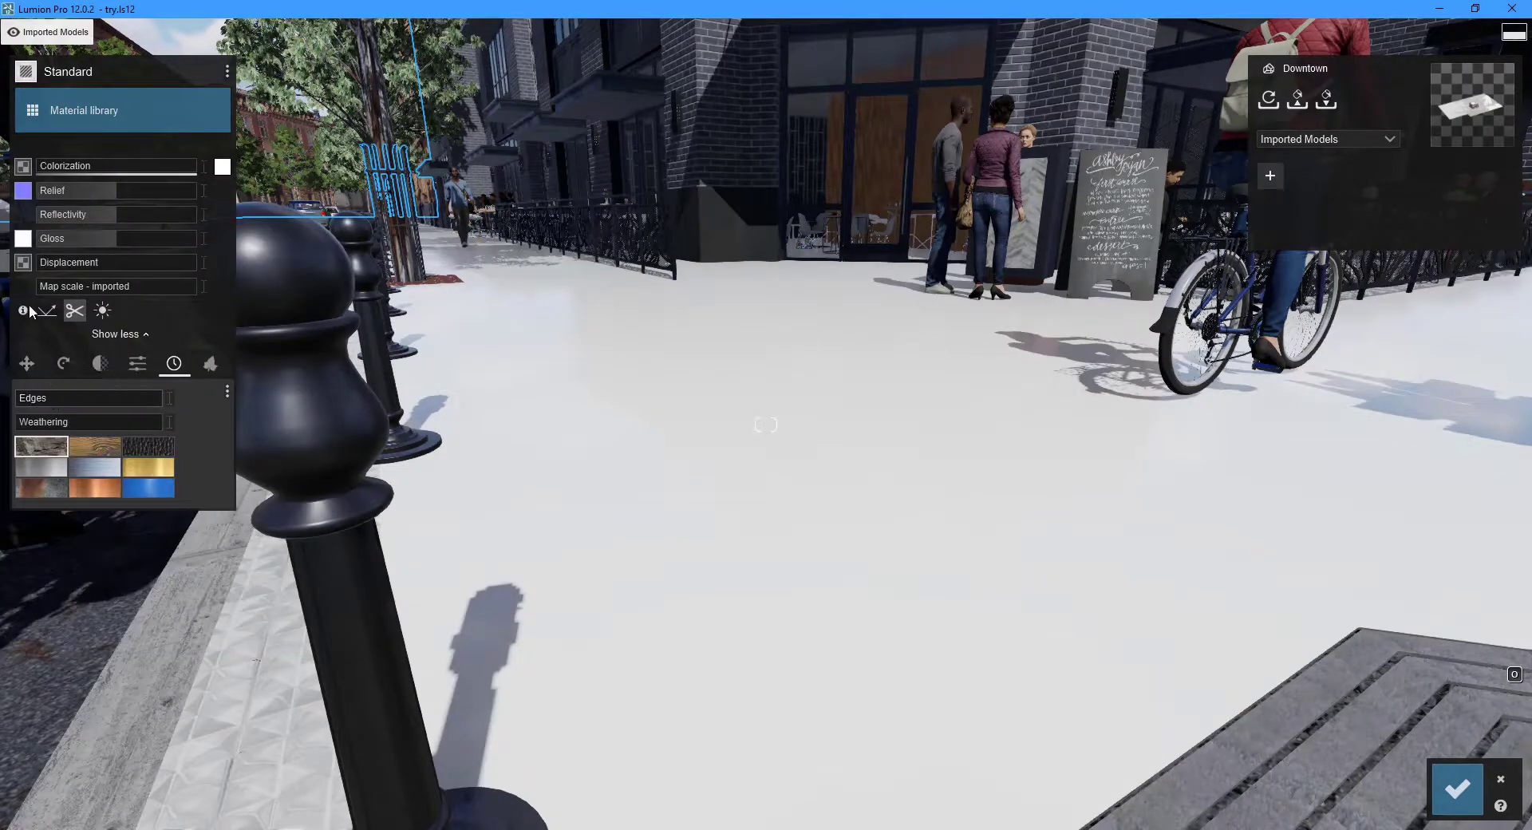
# Step: Load Stone_Floor_006_basecolor.jpg from the Floor_Stone folder as the sidewalk material's color map
pyautogui.moveTo(24, 170)
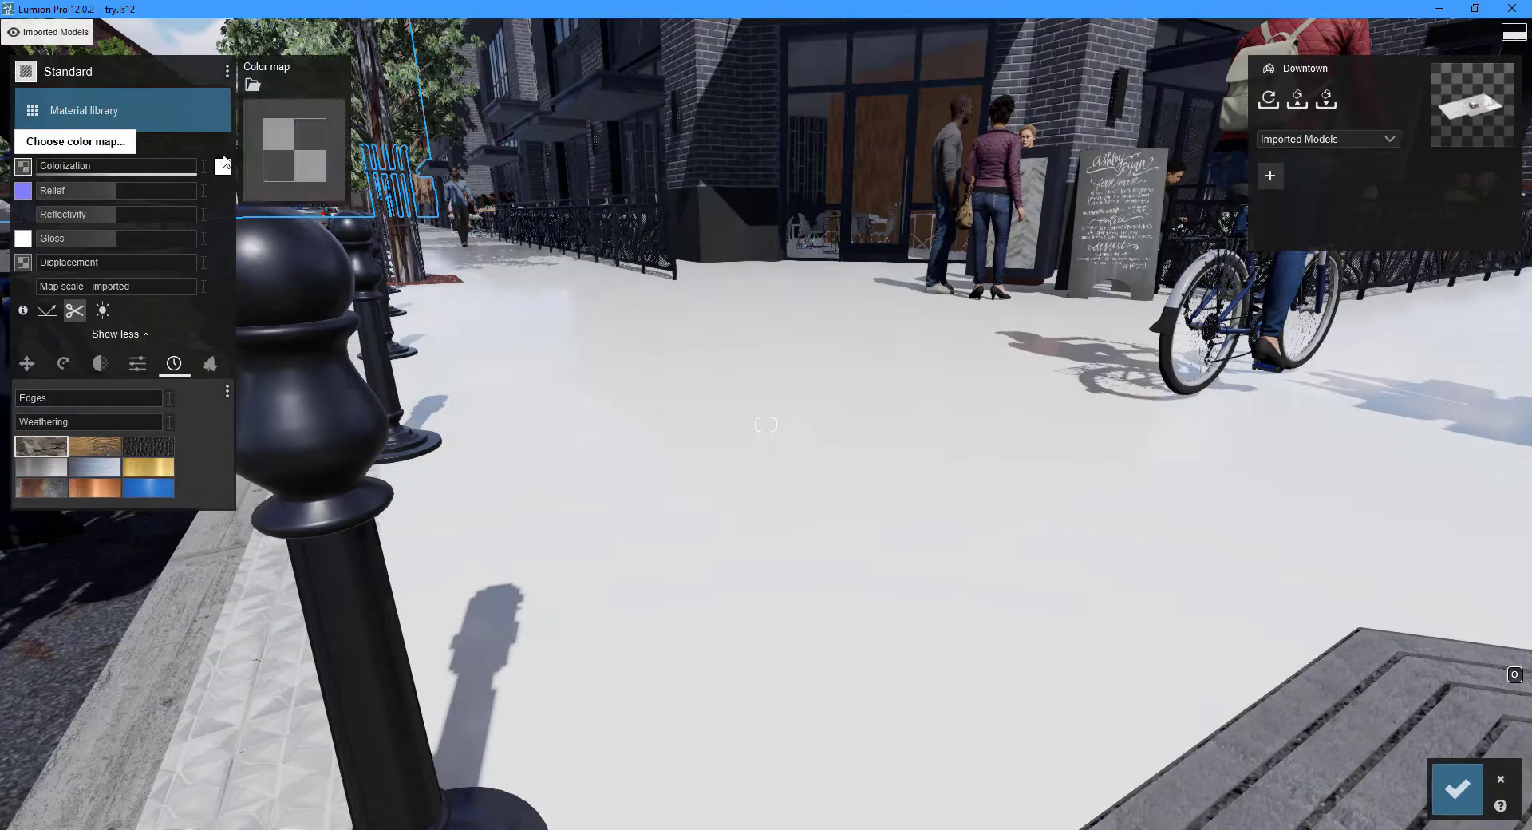
pyautogui.click(278, 142)
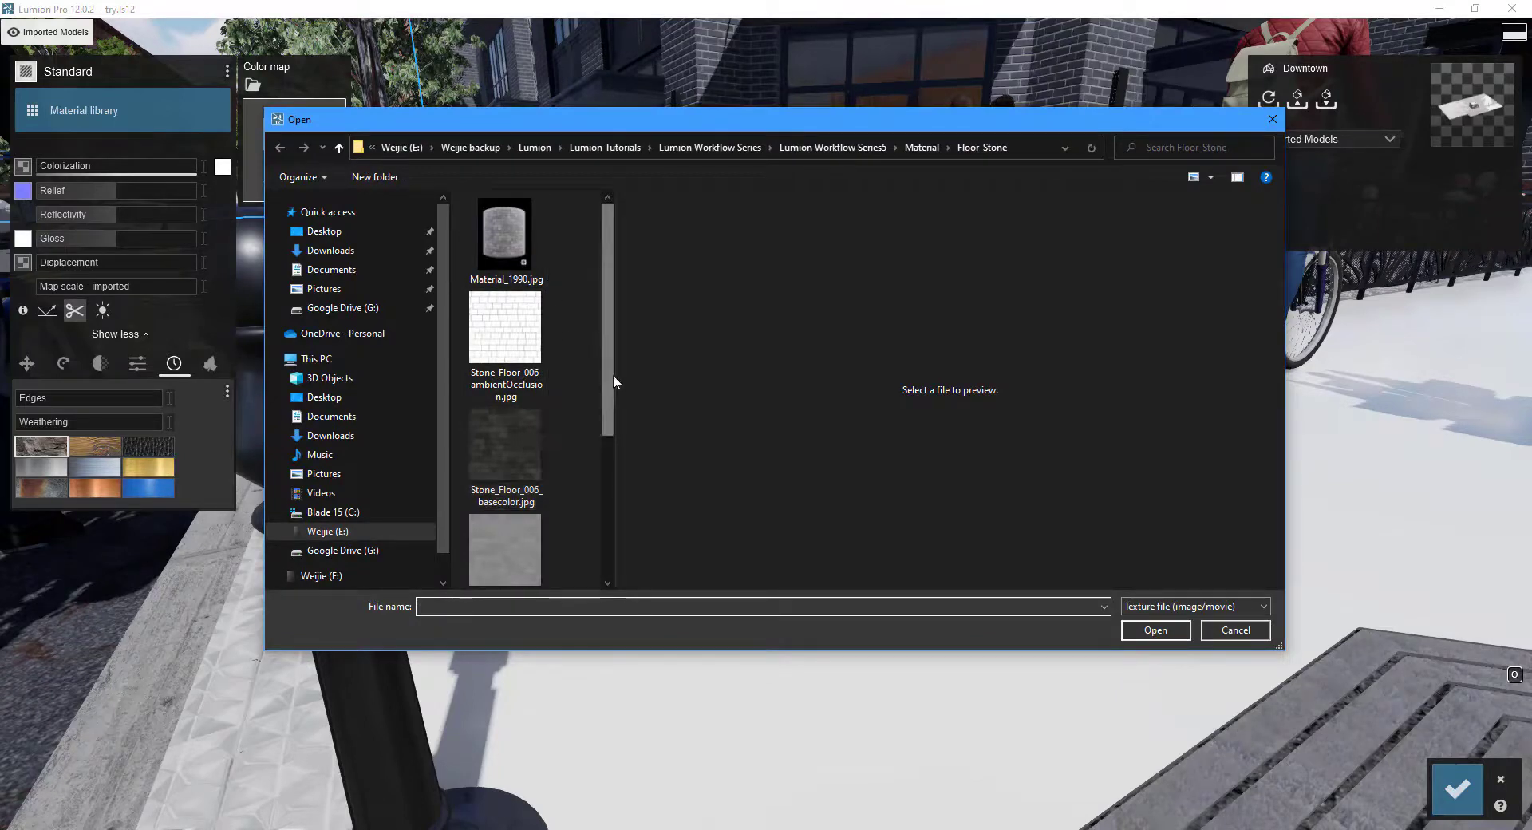
pyautogui.moveTo(612, 375); pyautogui.dragTo(890, 345)
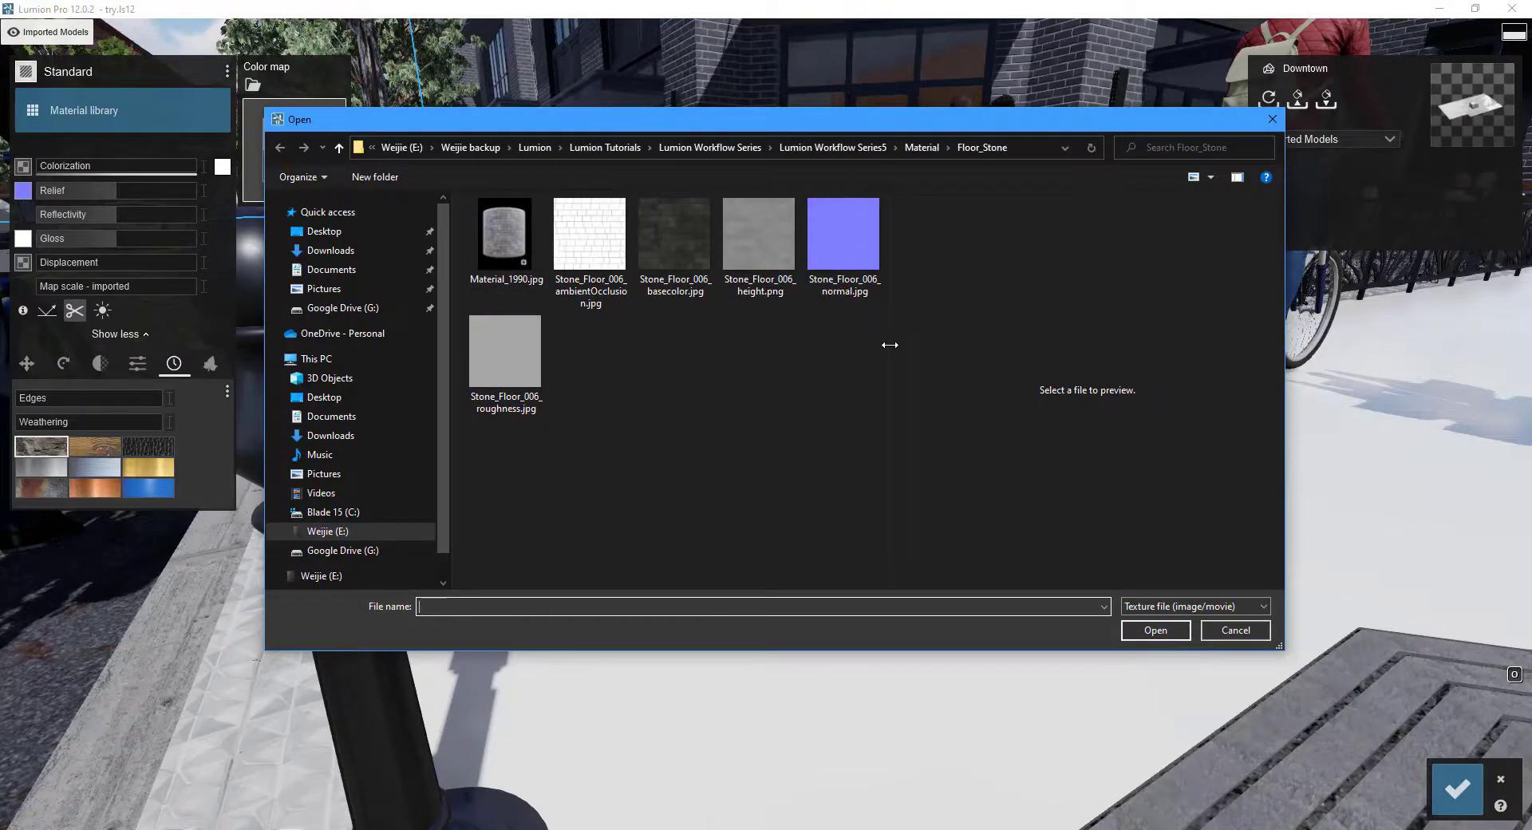
pyautogui.click(658, 246)
pyautogui.doubleClick(657, 246)
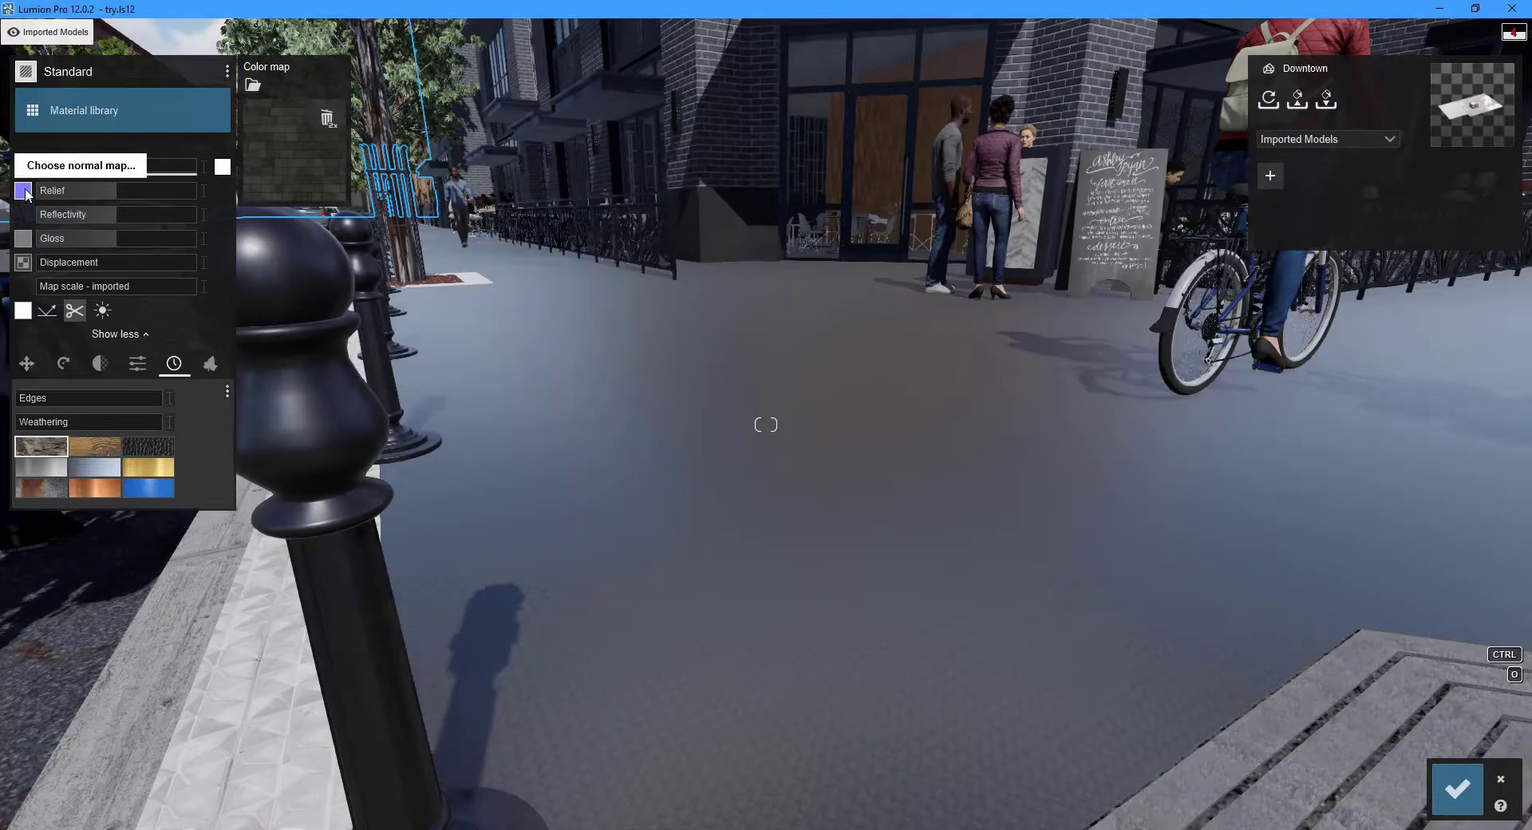
# Step: Load Stone_Floor_006_normal.jpg as the material's normal map and Stone_Floor_006_ambientOcclusion.jpg as its gloss map
pyautogui.click(27, 194)
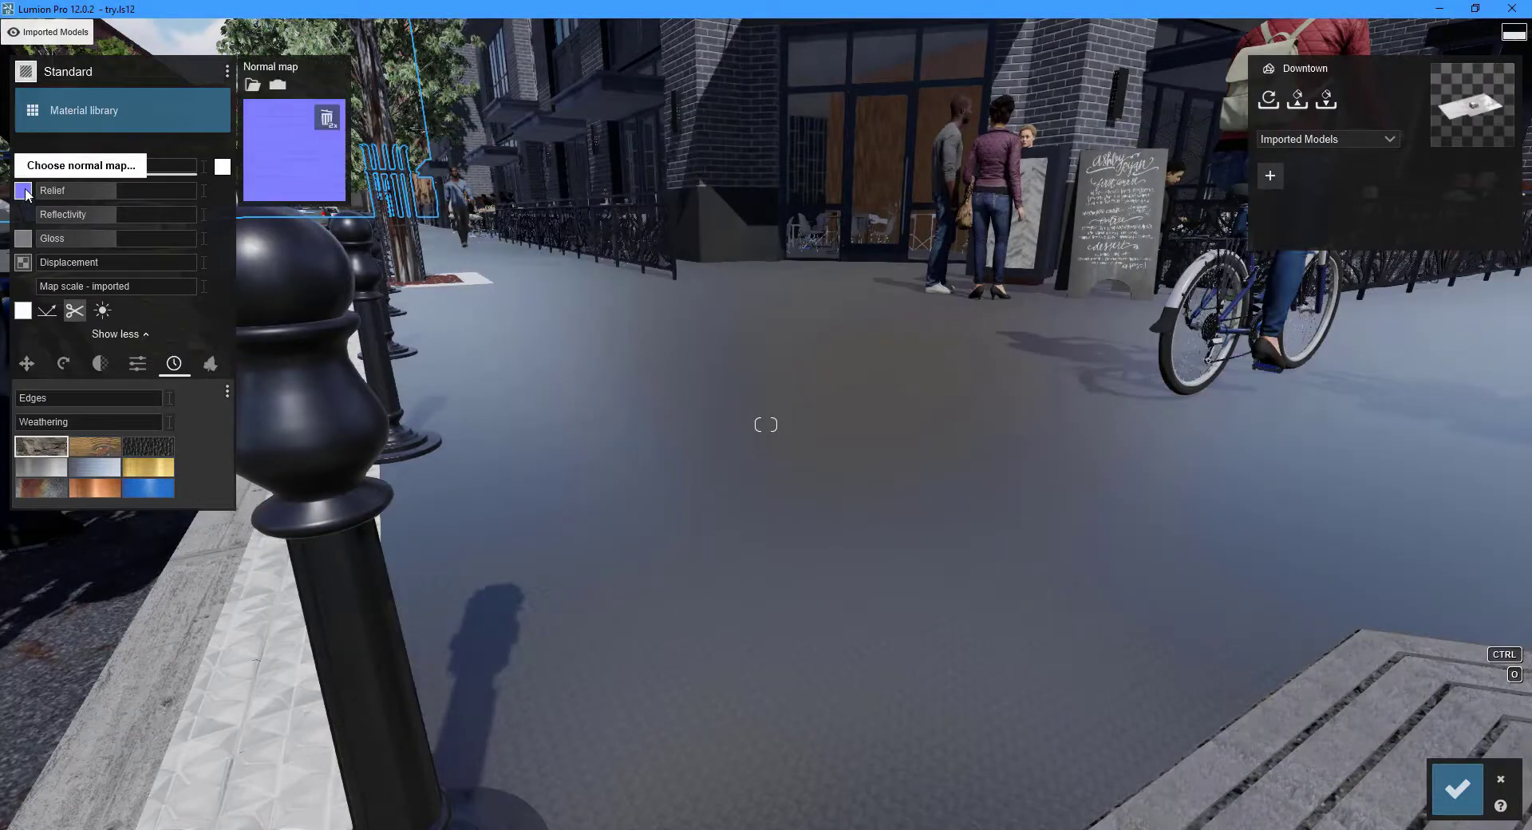
pyautogui.click(253, 85)
pyautogui.doubleClick(848, 263)
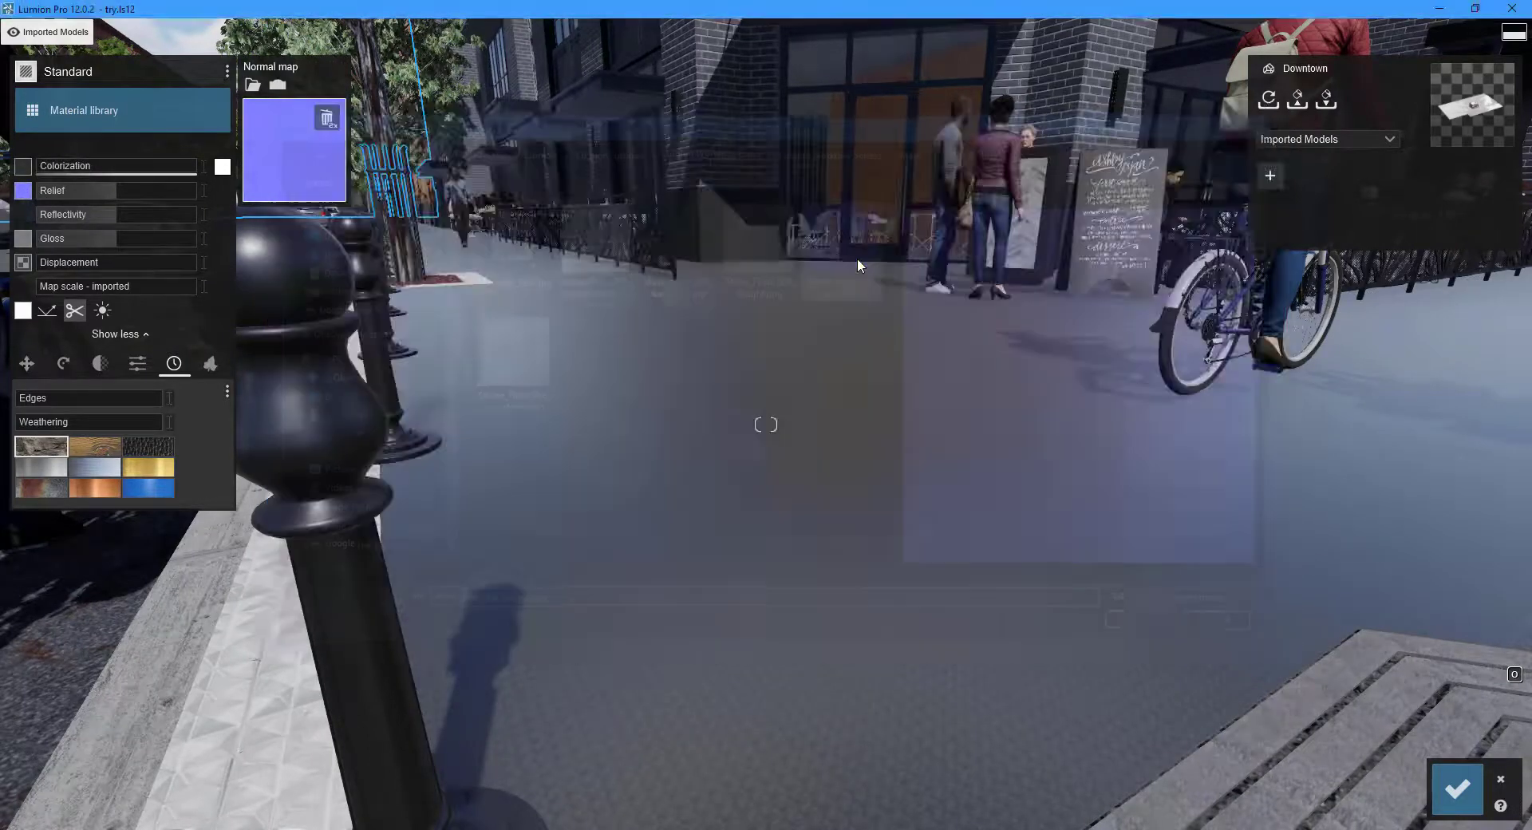
pyautogui.click(25, 239)
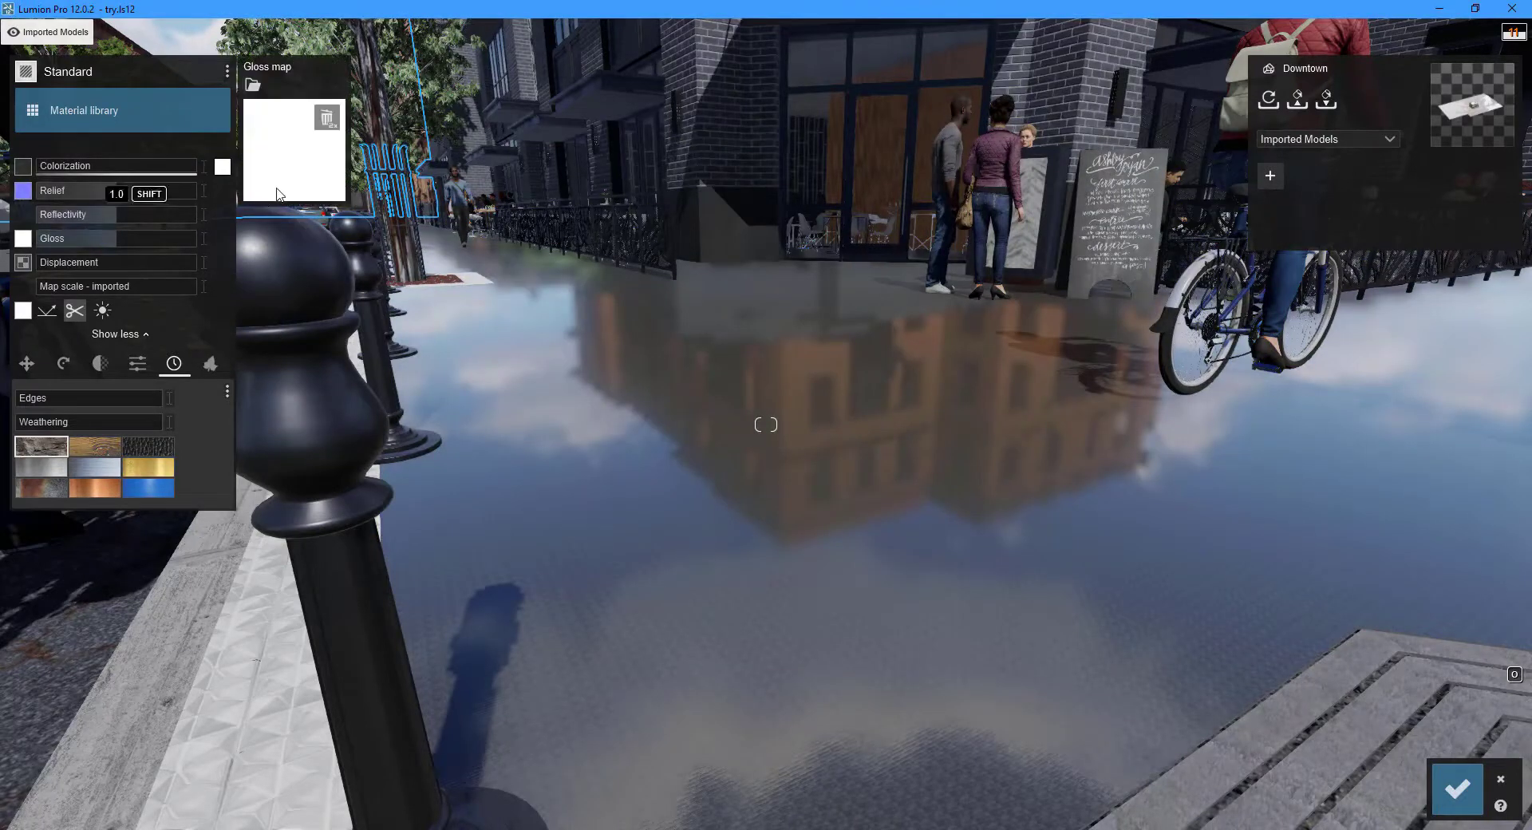
pyautogui.click(253, 84)
pyautogui.doubleClick(580, 267)
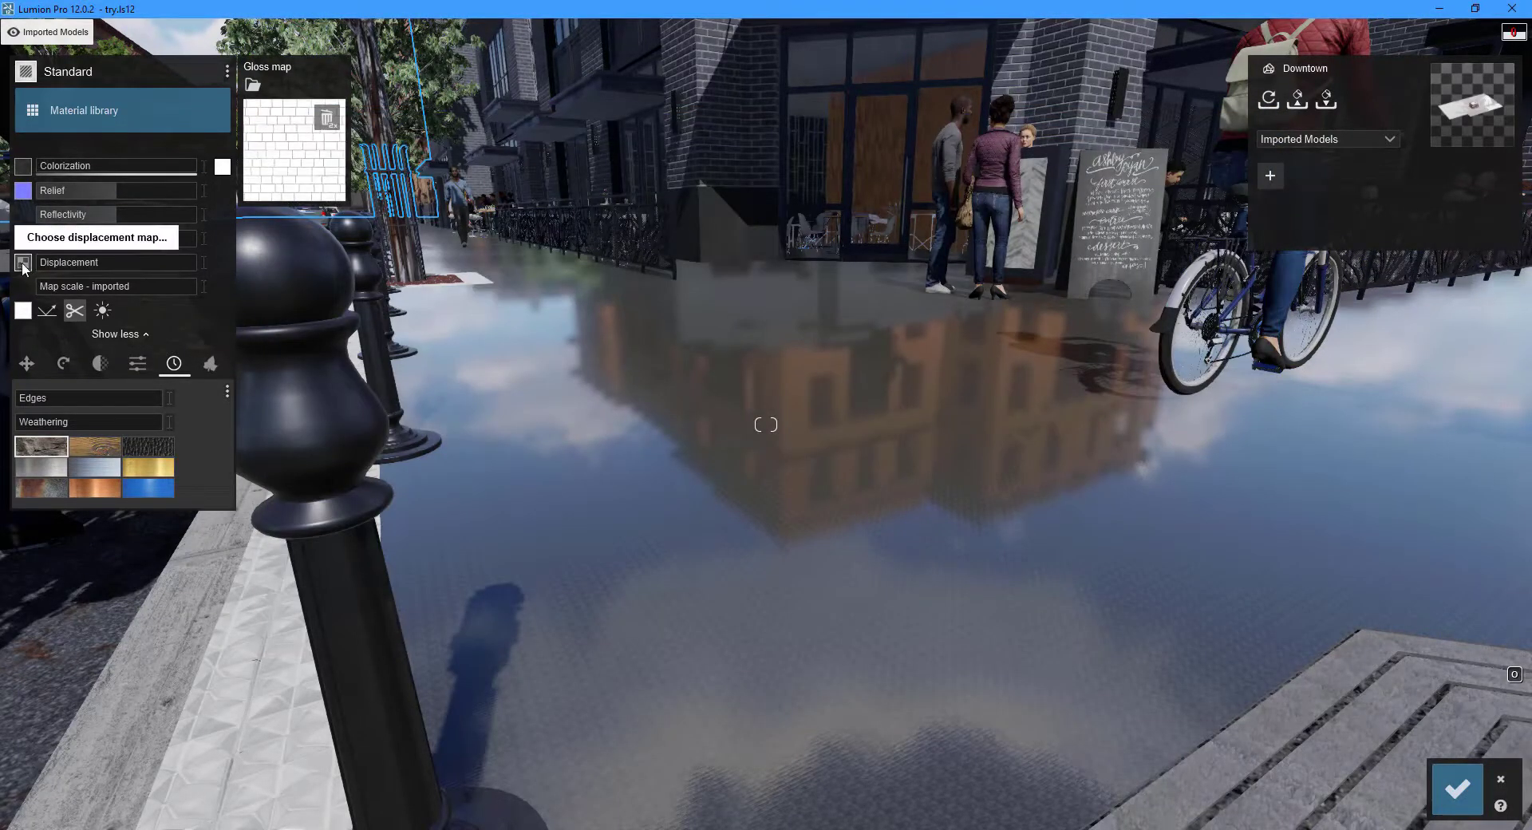
# Step: Load Stone_Floor_006_height.png as the sidewalk material's displacement map
pyautogui.click(23, 262)
pyautogui.click(253, 84)
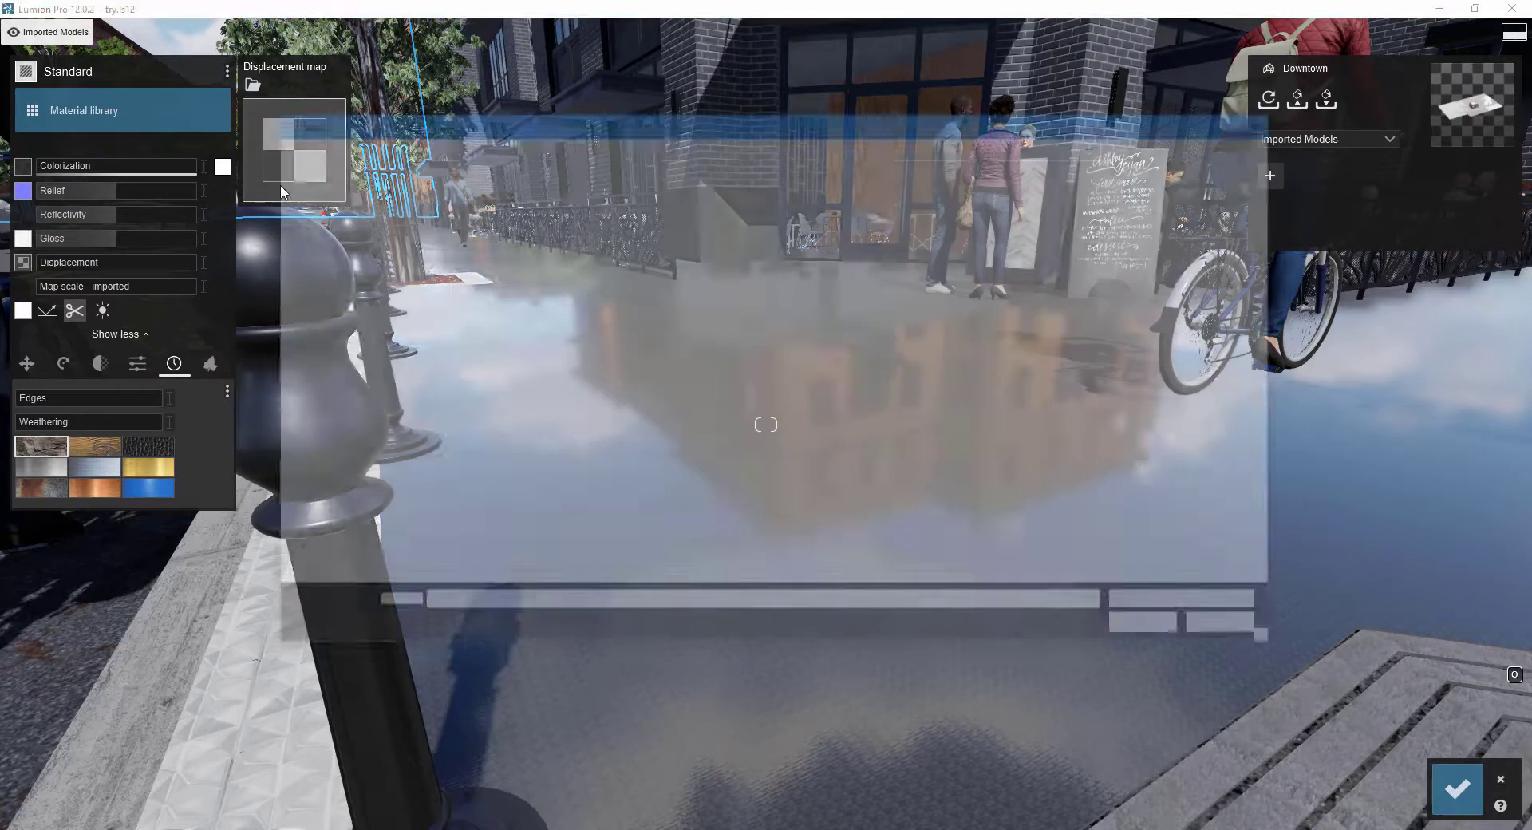
pyautogui.click(762, 243)
pyautogui.doubleClick(768, 247)
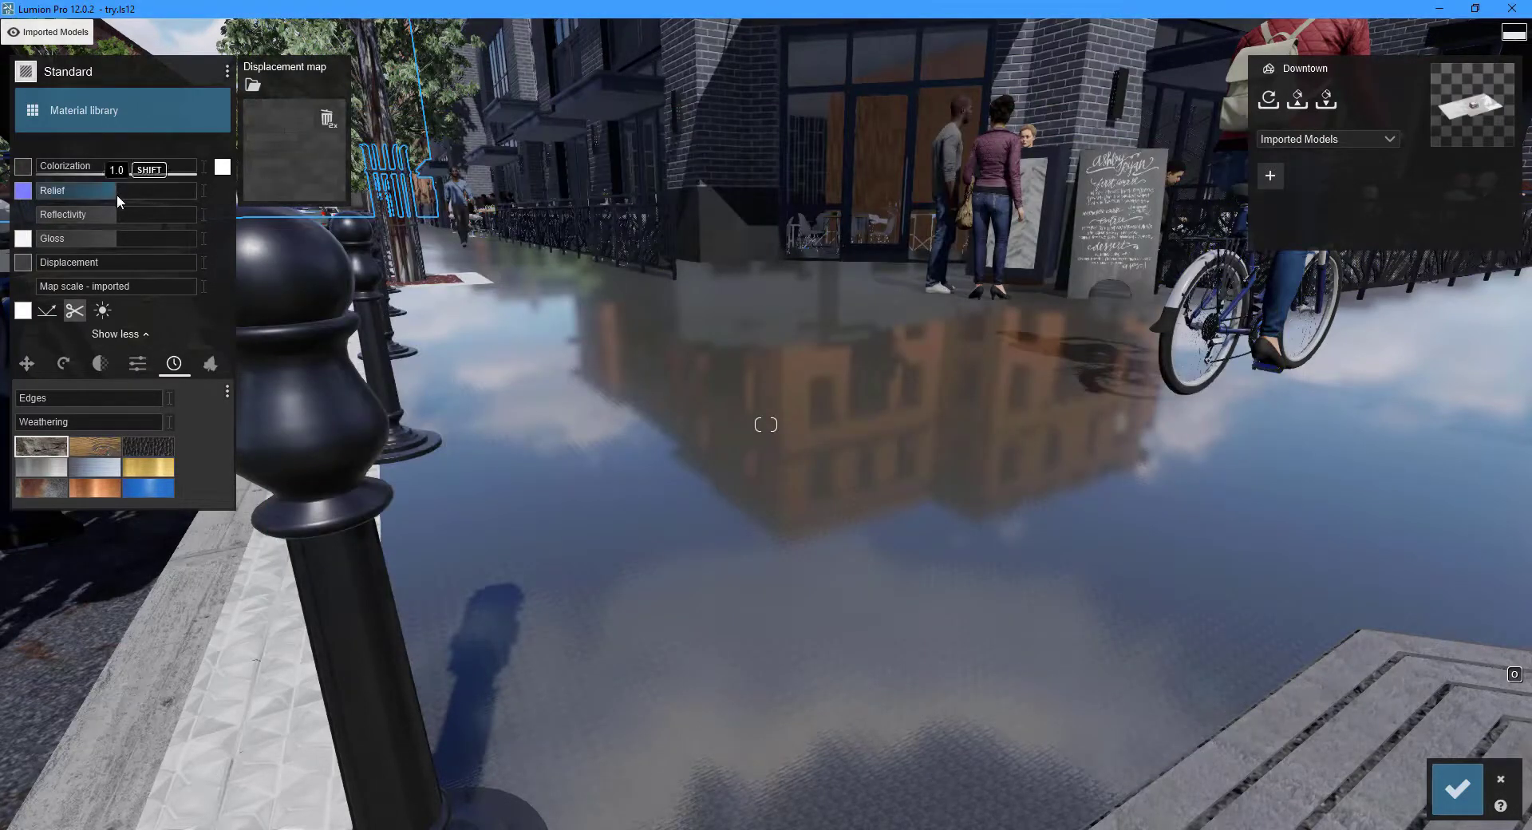
# Step: Set a custom map scale, lower the relief, reflectivity and gloss, raise the displacement, and save the sidewalk's material changes
pyautogui.moveTo(54, 284); pyautogui.dragTo(72, 286)
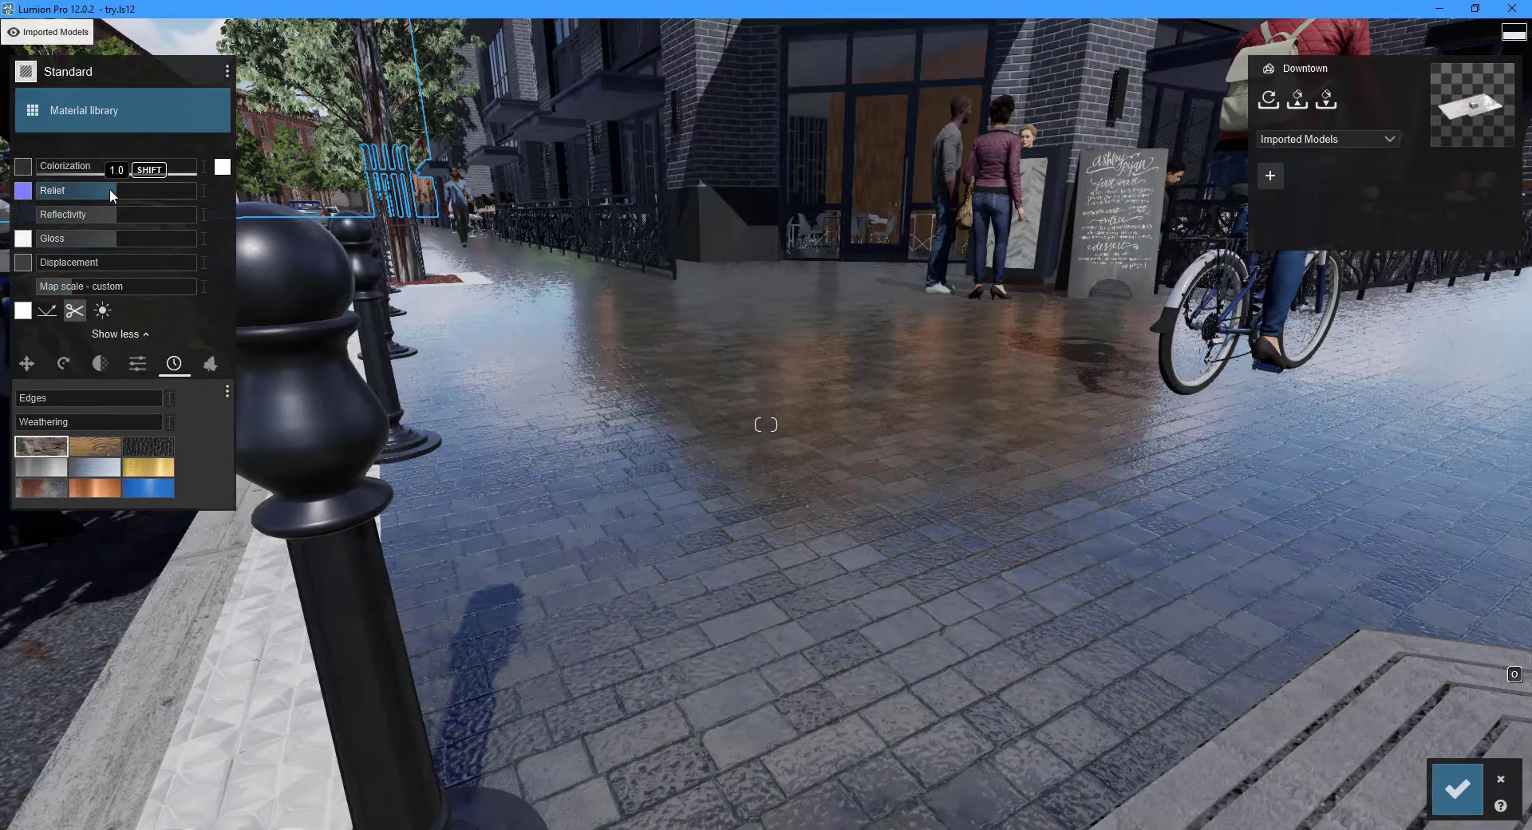
pyautogui.moveTo(108, 188); pyautogui.dragTo(72, 240)
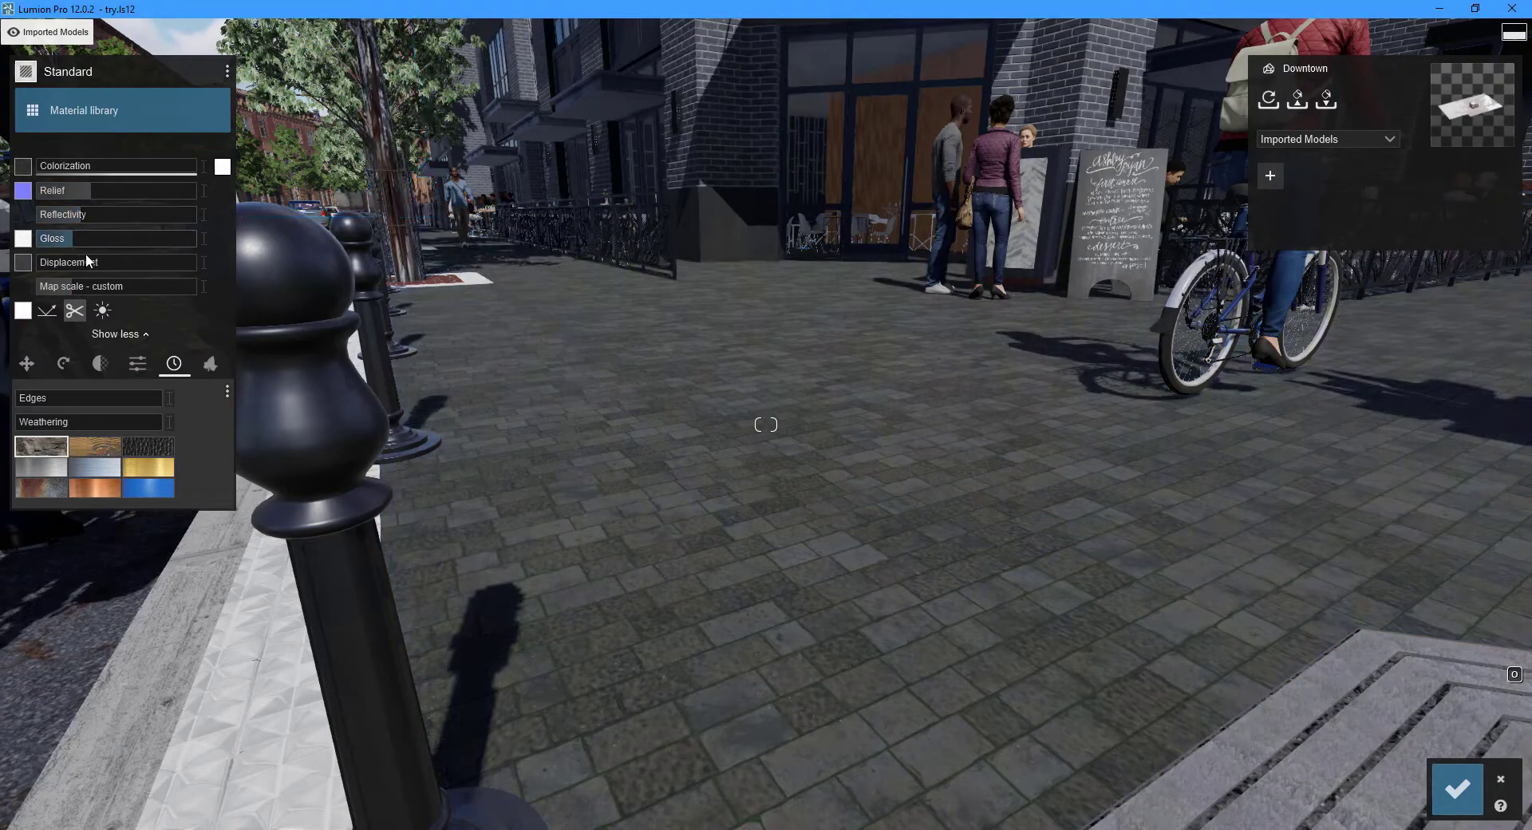
pyautogui.moveTo(164, 256); pyautogui.dragTo(43, 265)
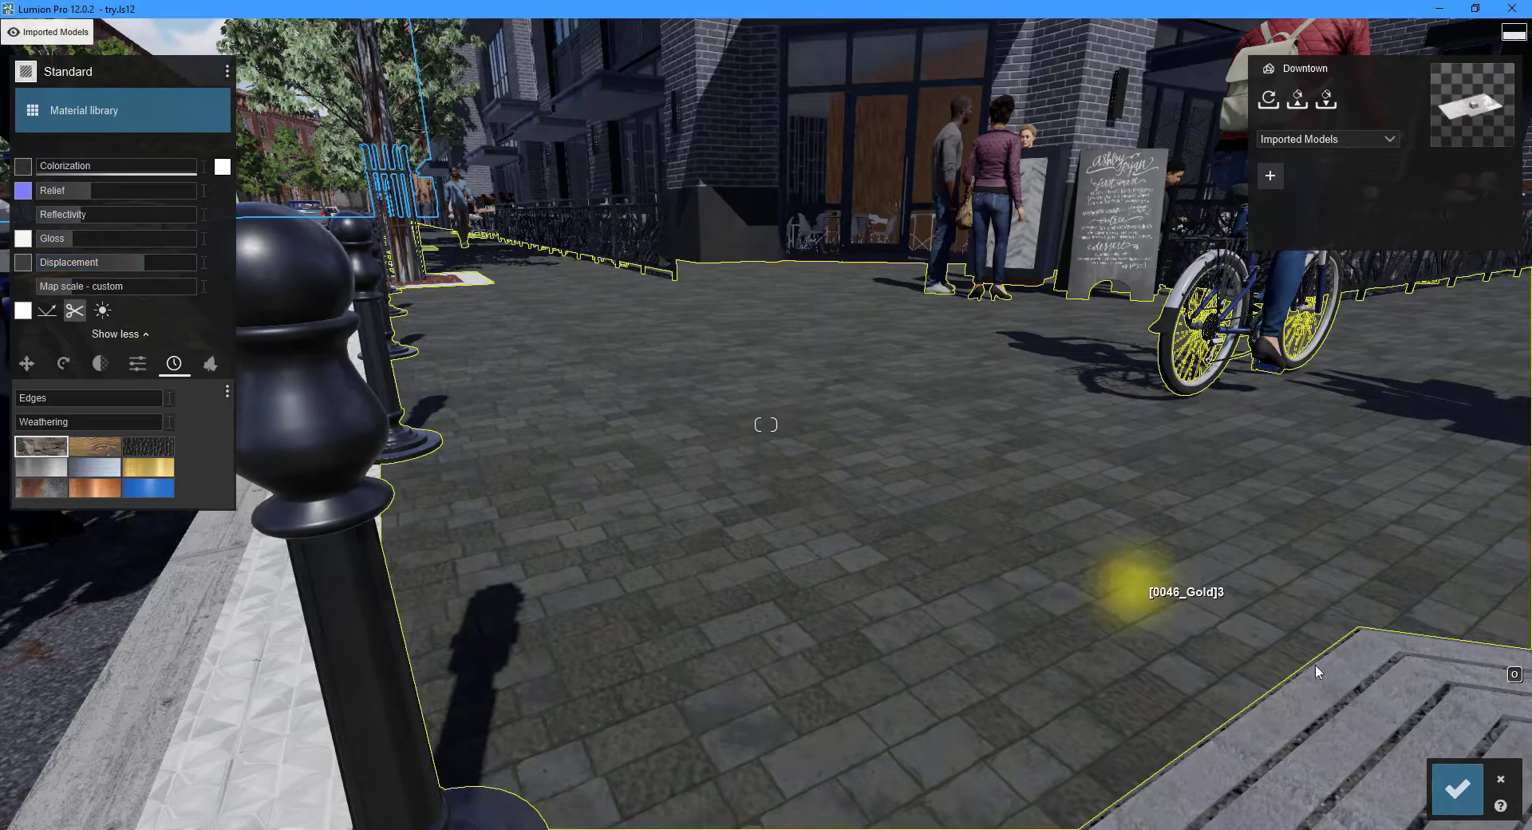
pyautogui.click(1467, 793)
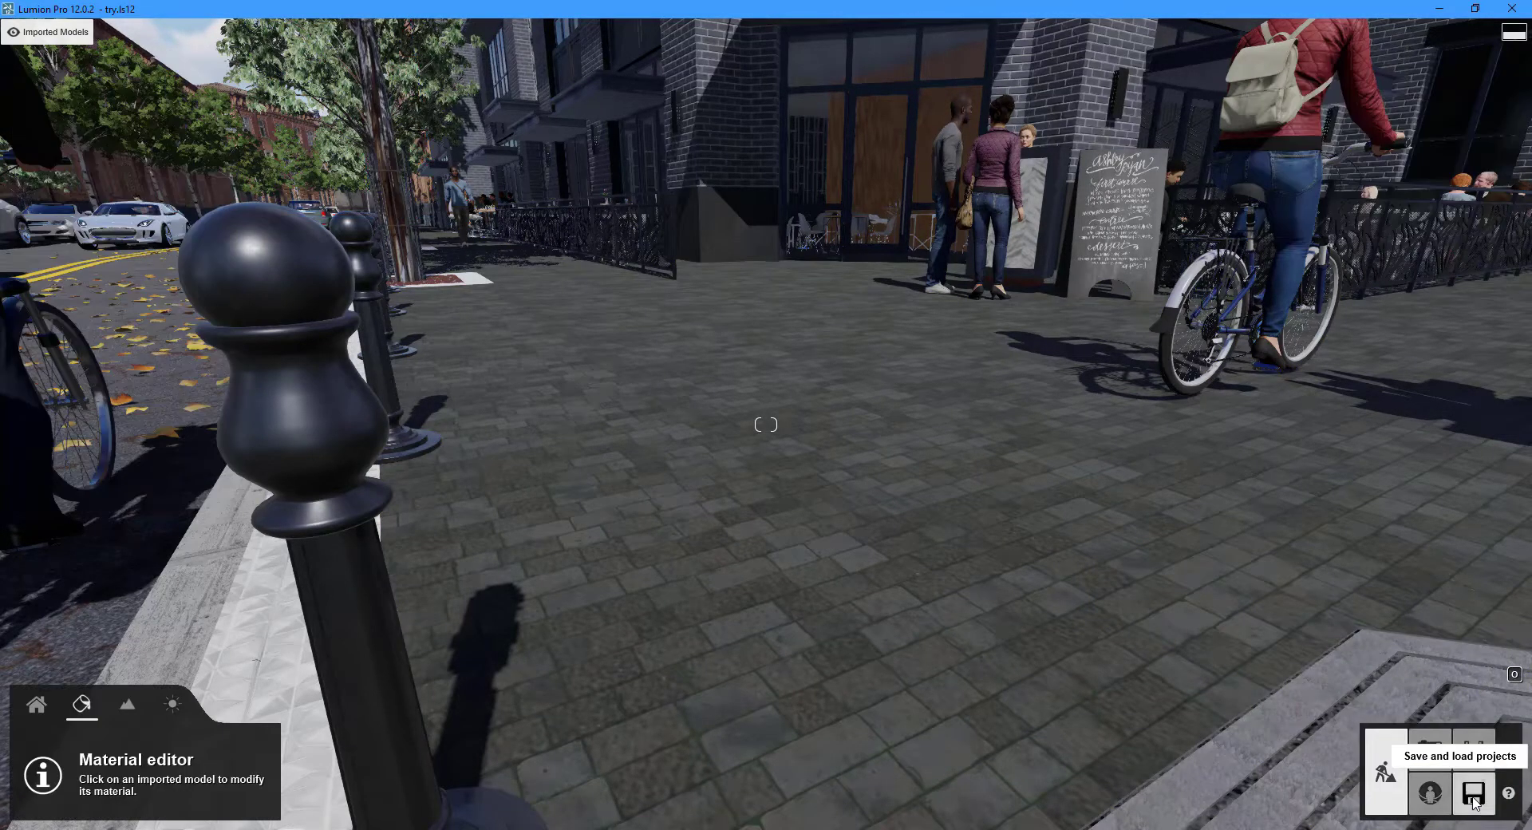
# Step: Reopen the sidewalk's material and save it to the custom materials as Floor_Stone
pyautogui.click(760, 492)
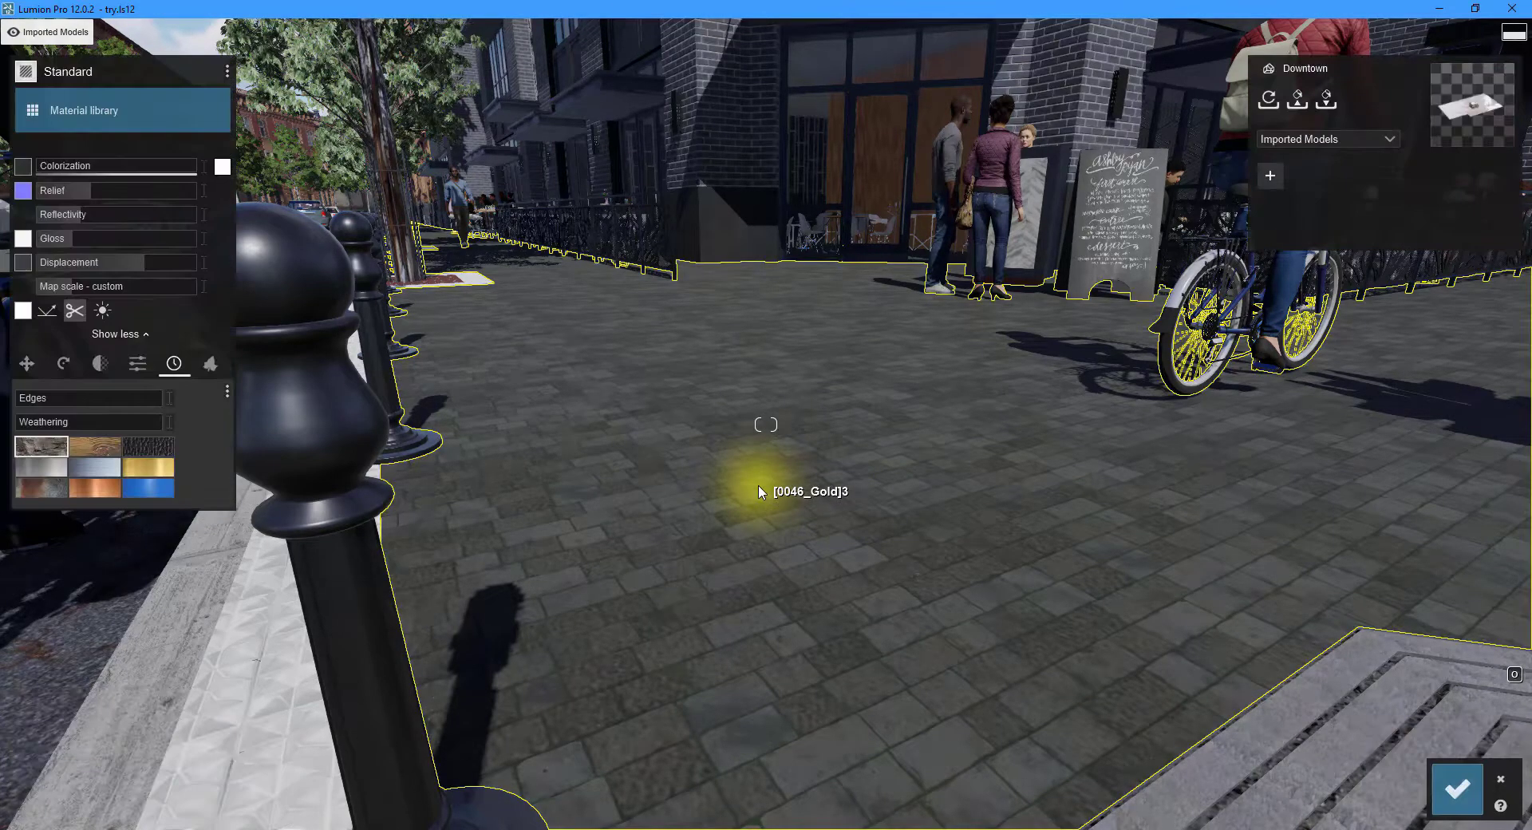
pyautogui.click(227, 71)
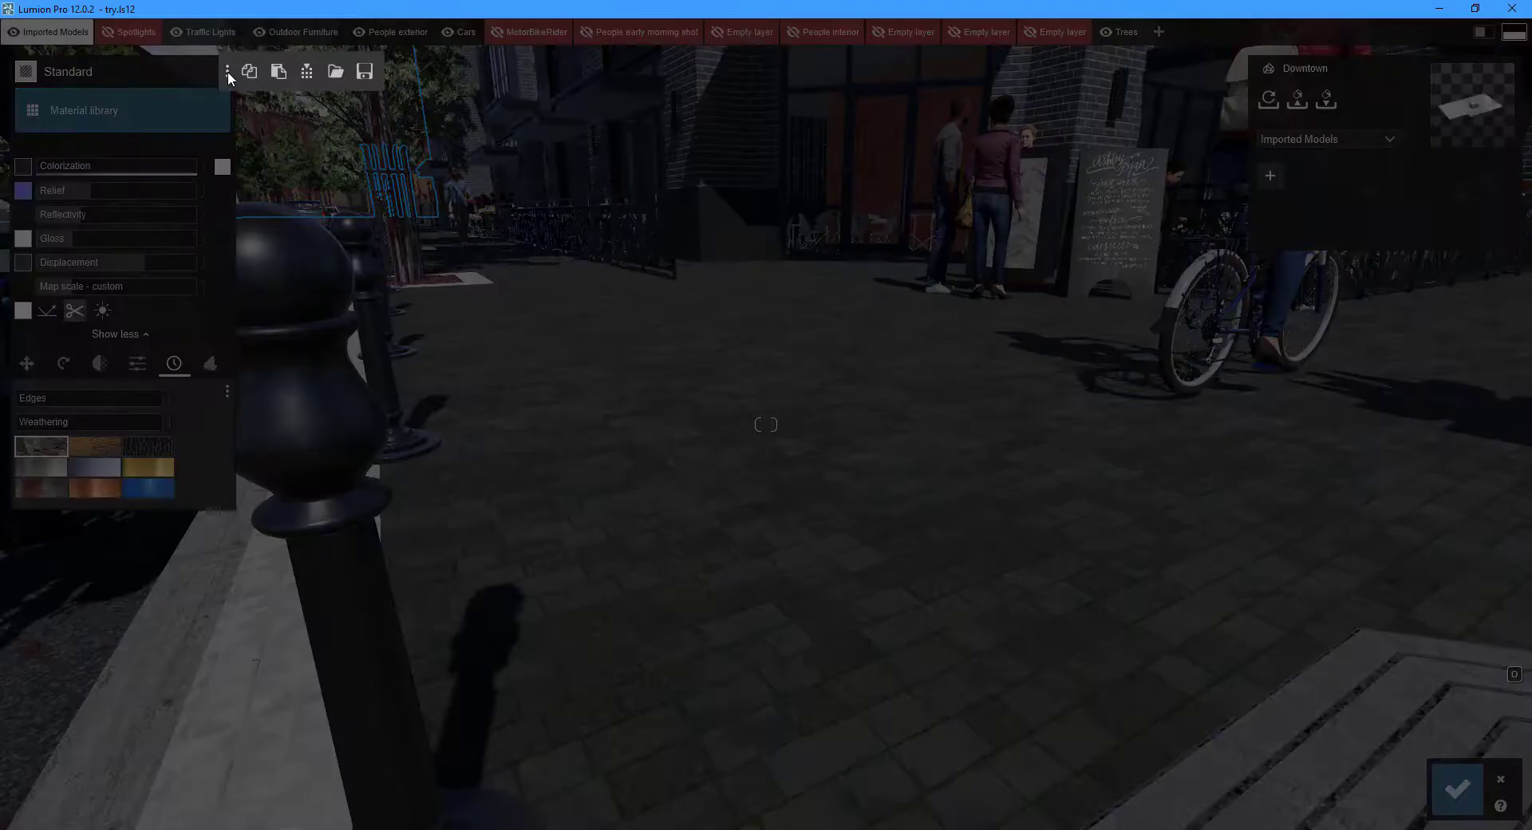
pyautogui.click(307, 71)
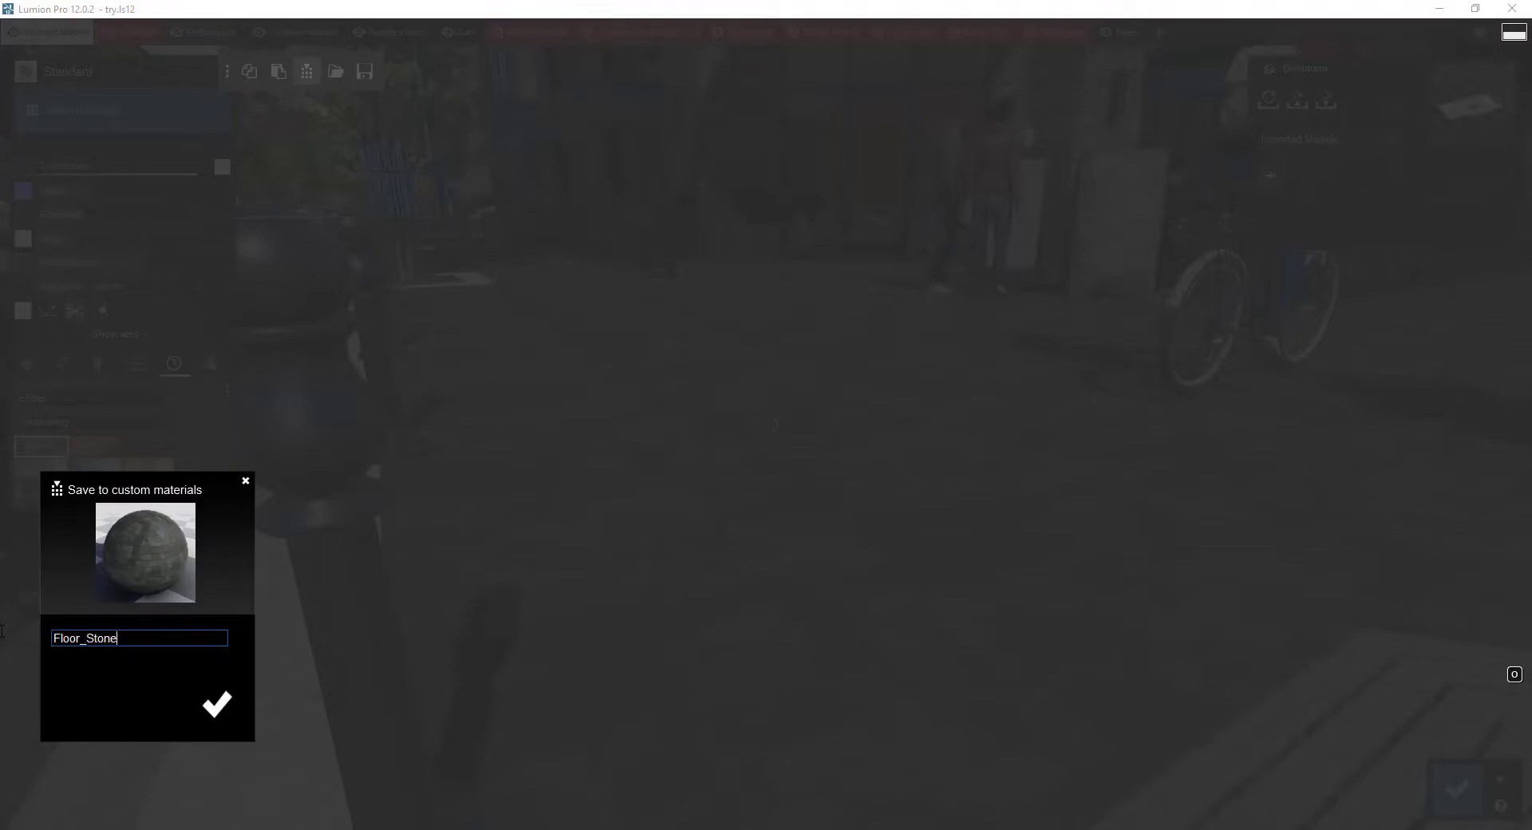
pyautogui.click(215, 702)
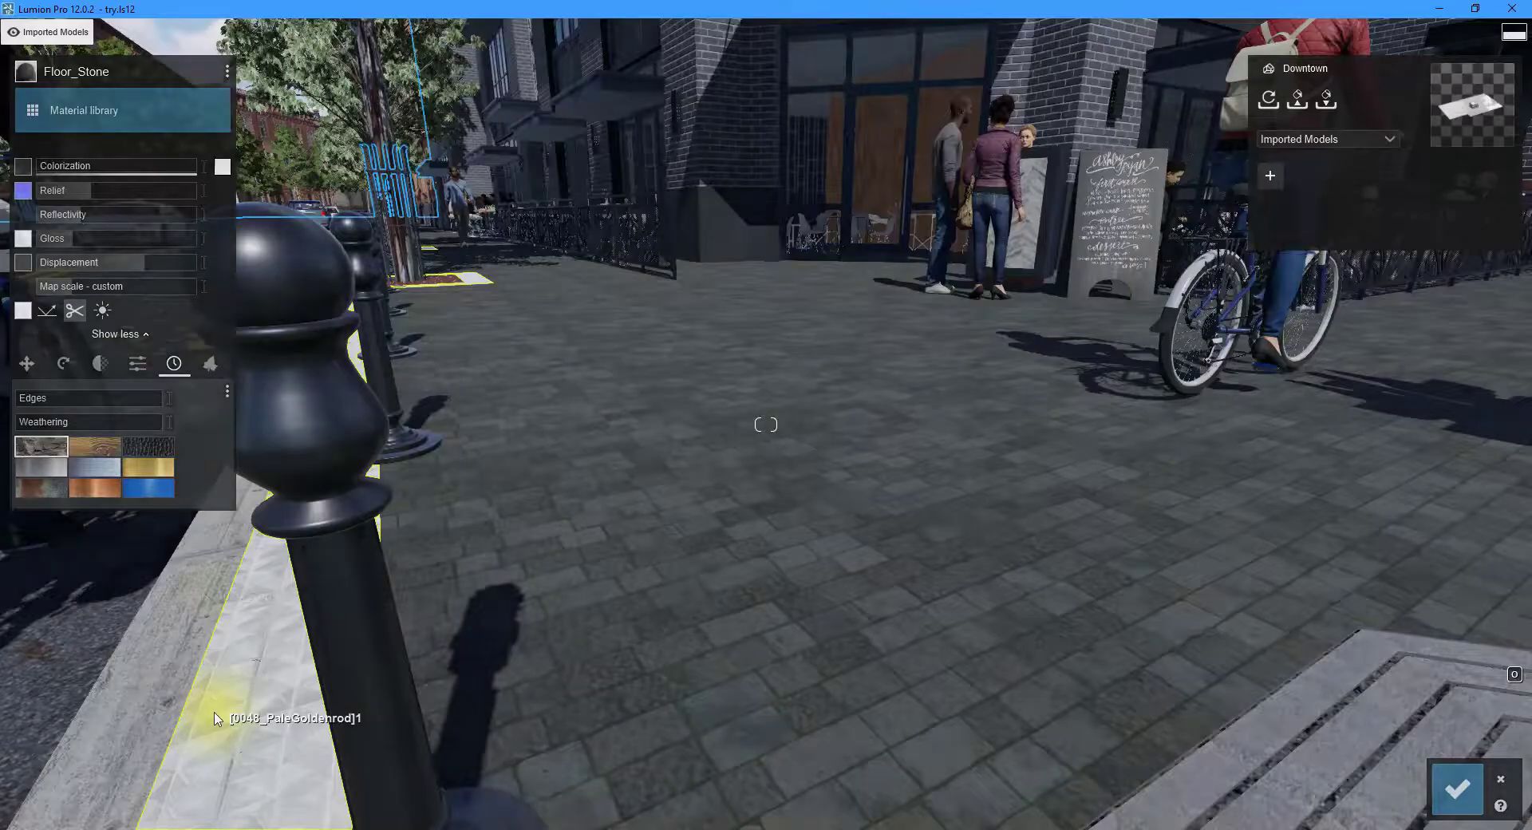
# Step: Replace the curb's Concrete Plates 02 VAR1 material with the custom Floor_Stone material and save the changes
pyautogui.click(141, 126)
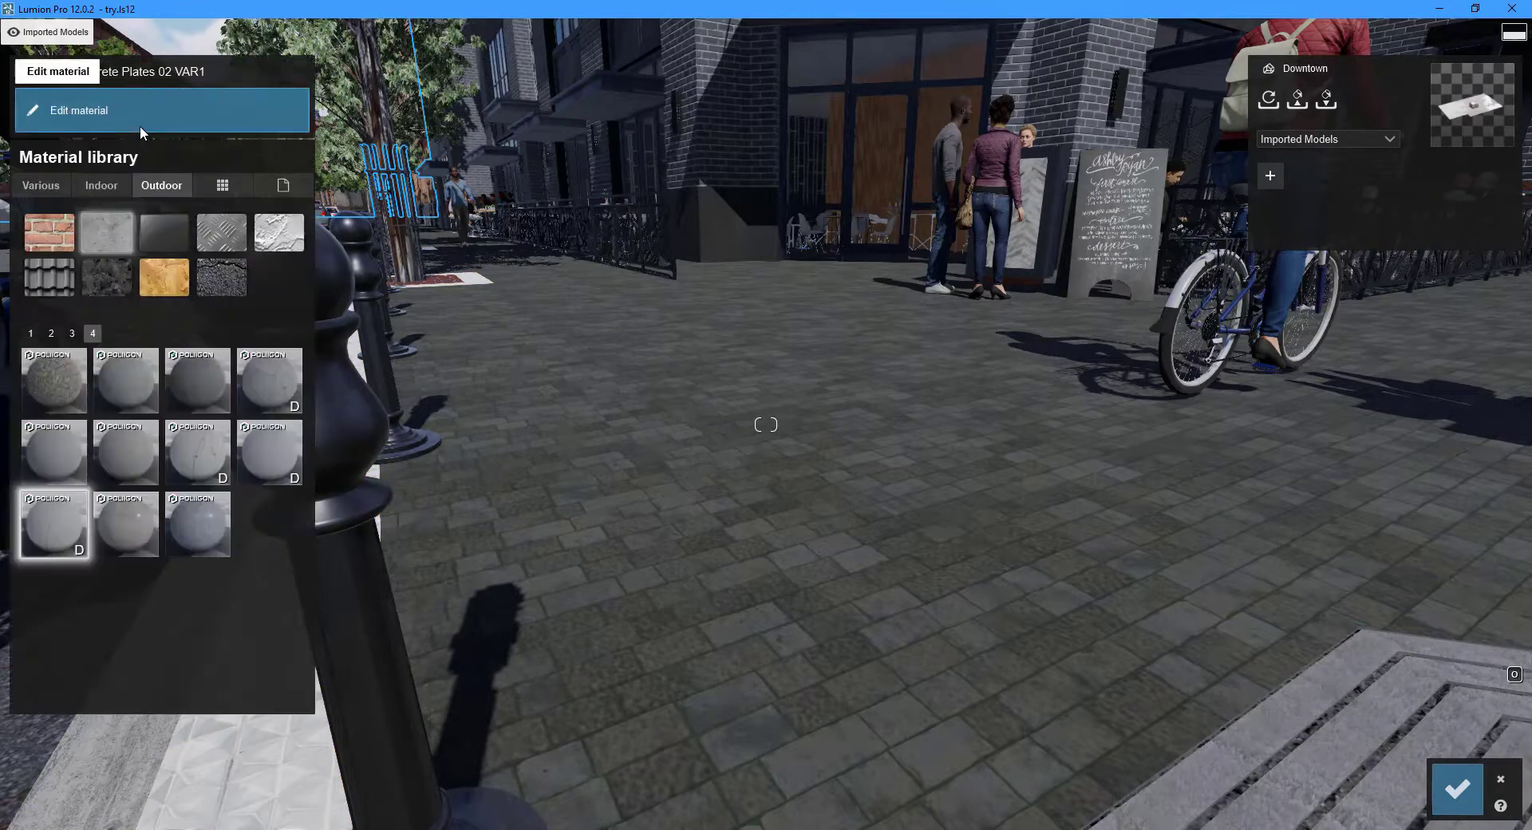
pyautogui.click(223, 190)
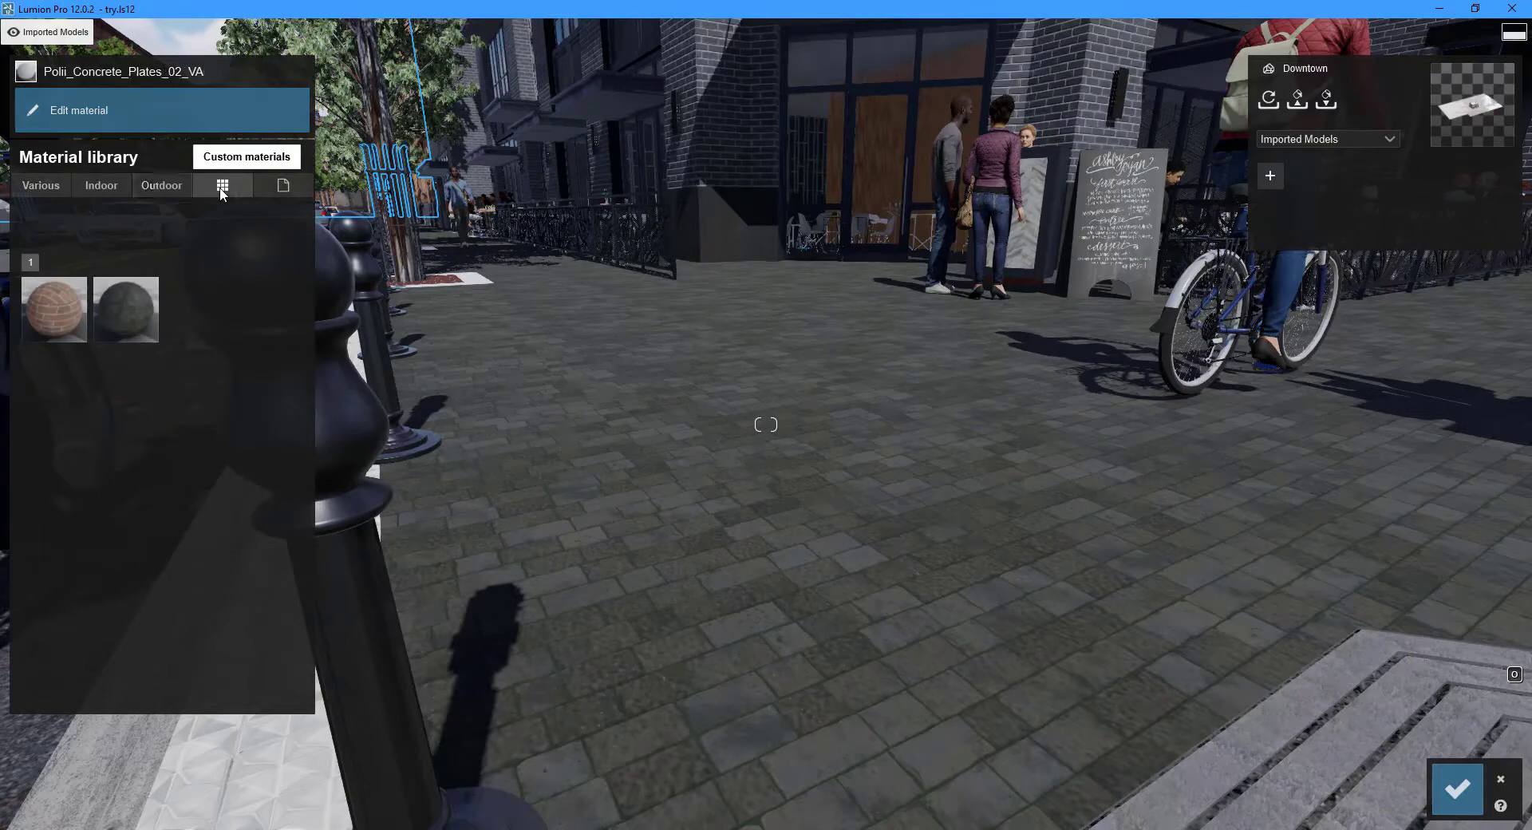
pyautogui.click(122, 314)
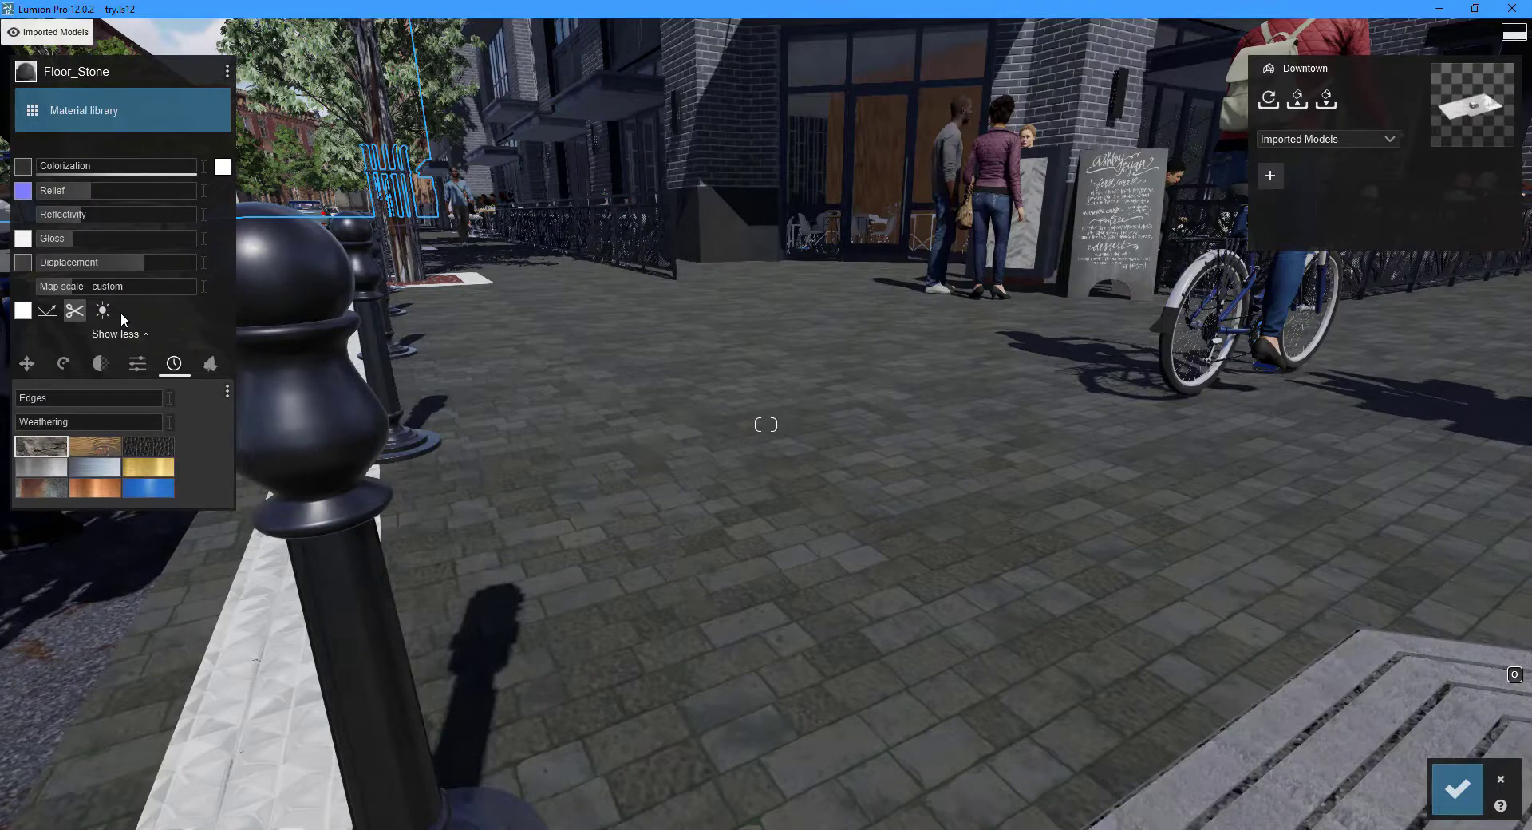
pyautogui.click(1457, 788)
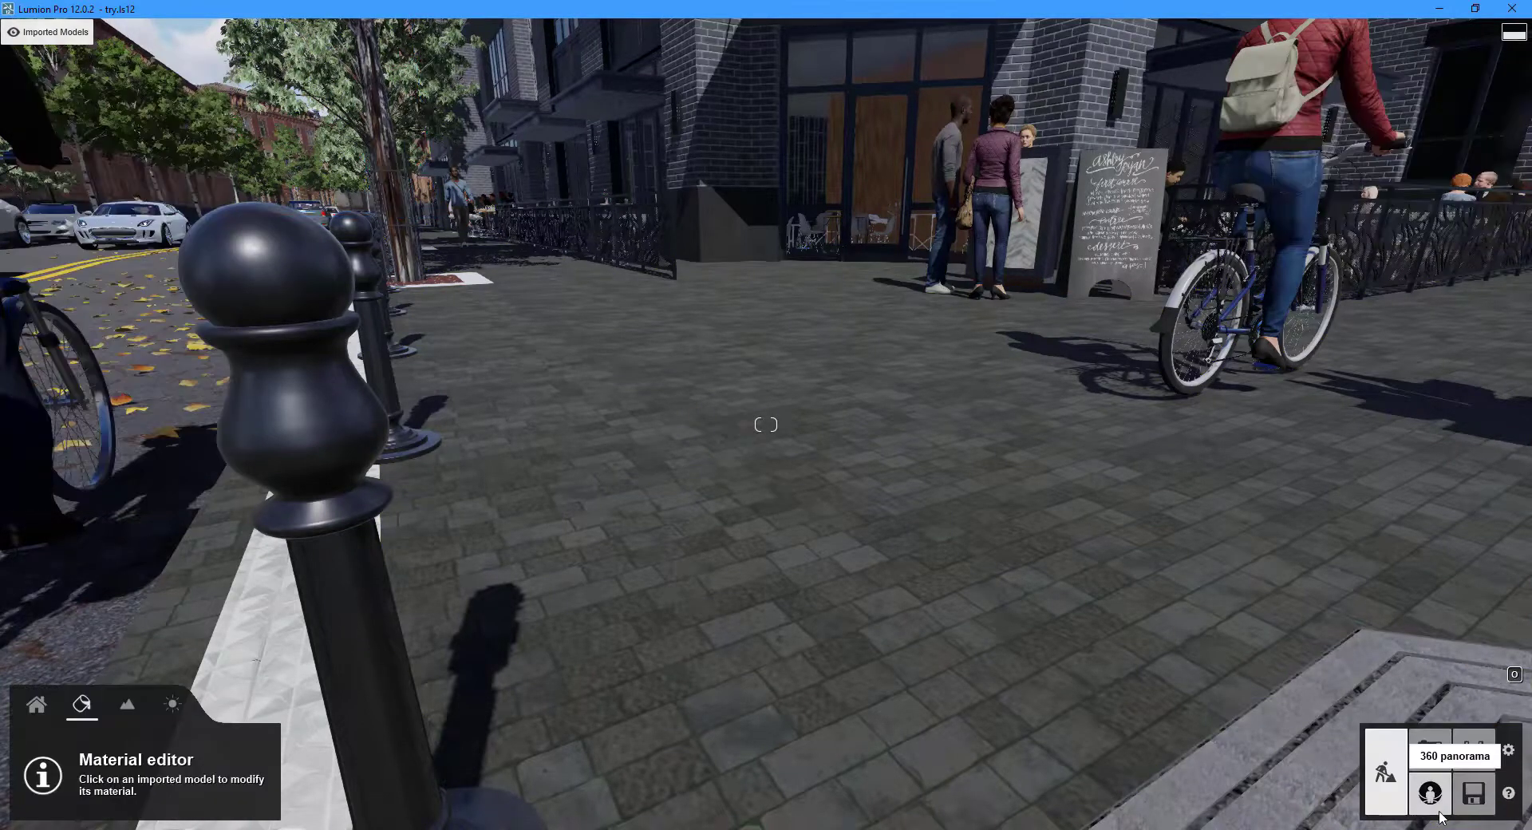